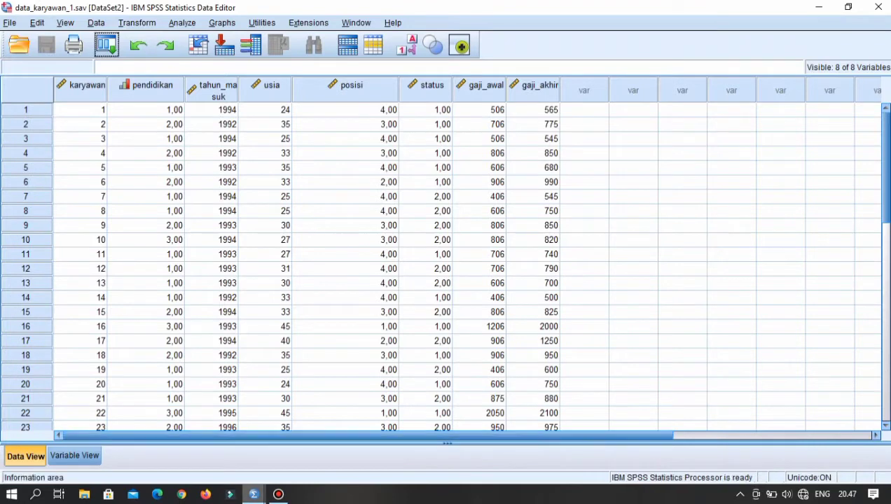
Step: Look over the data personalia (1).sav dataset, and return to data_karyawan_1.sav
{"action": "left_click", "coordinate": [253, 495]}
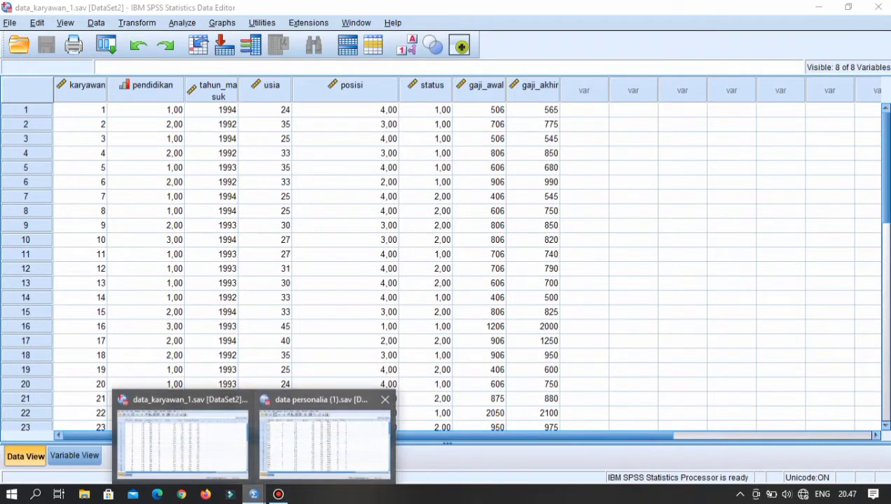
{"action": "left_click", "coordinate": [324, 435]}
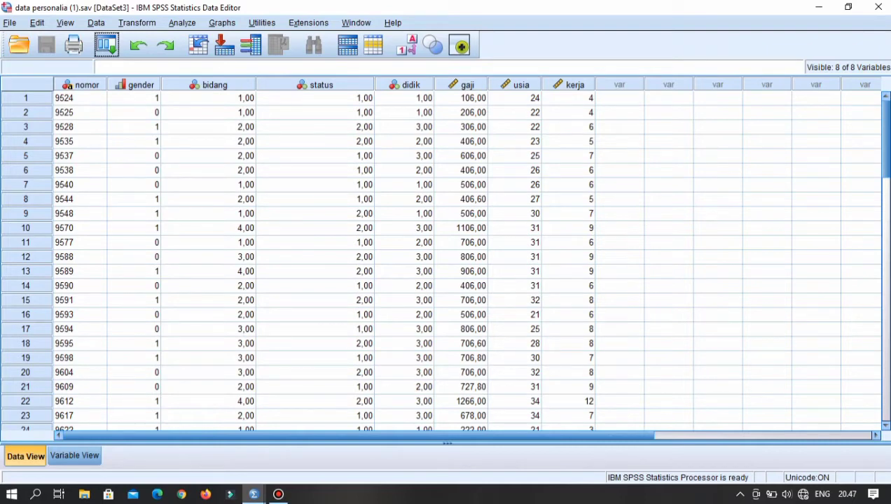
{"action": "left_click", "coordinate": [253, 494]}
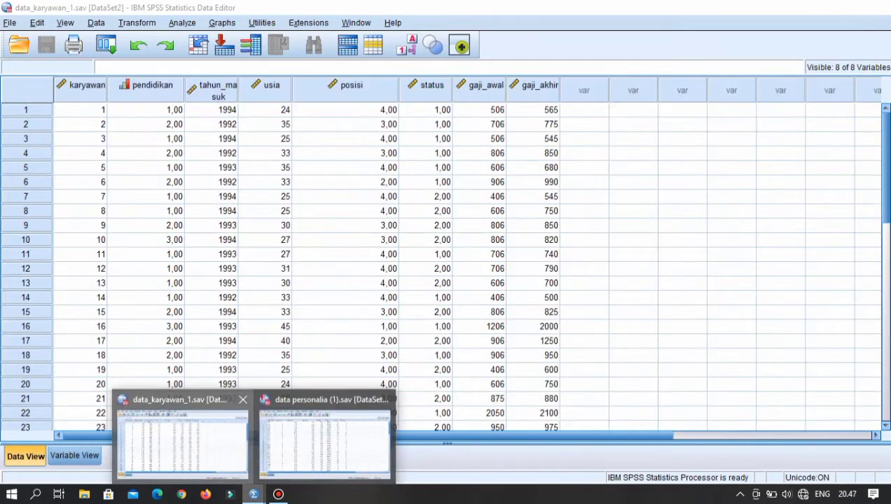
{"action": "left_click", "coordinate": [182, 442]}
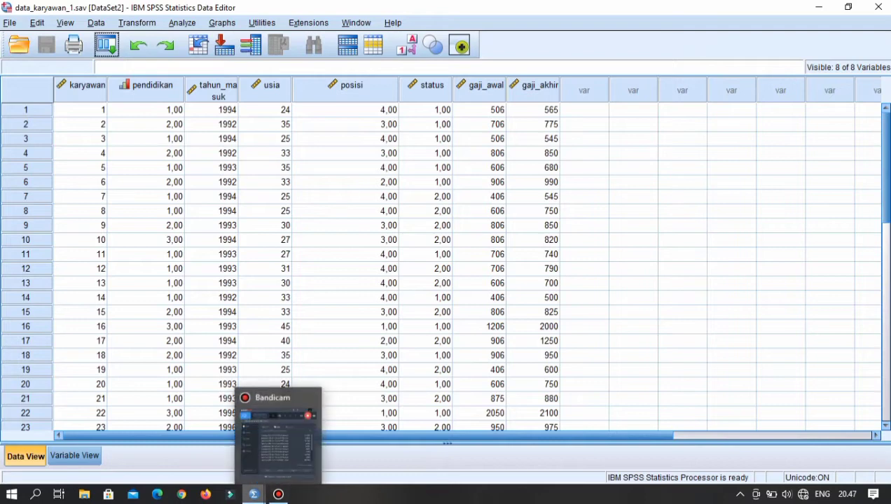
Step: Switch to data personalia (1).sav and start a simple bar chart in Chart Builder
{"action": "mouse_move", "coordinate": [253, 495]}
{"action": "left_click", "coordinate": [324, 438]}
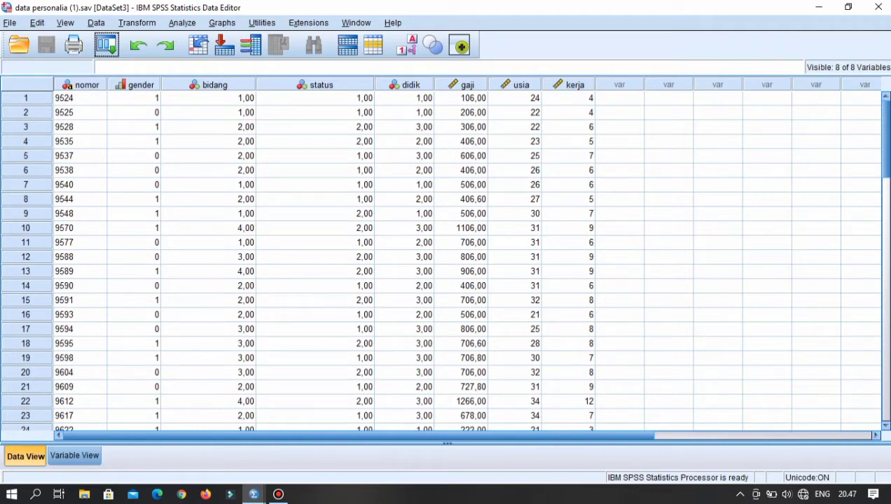
{"action": "left_click", "coordinate": [222, 22]}
{"action": "left_click", "coordinate": [263, 32]}
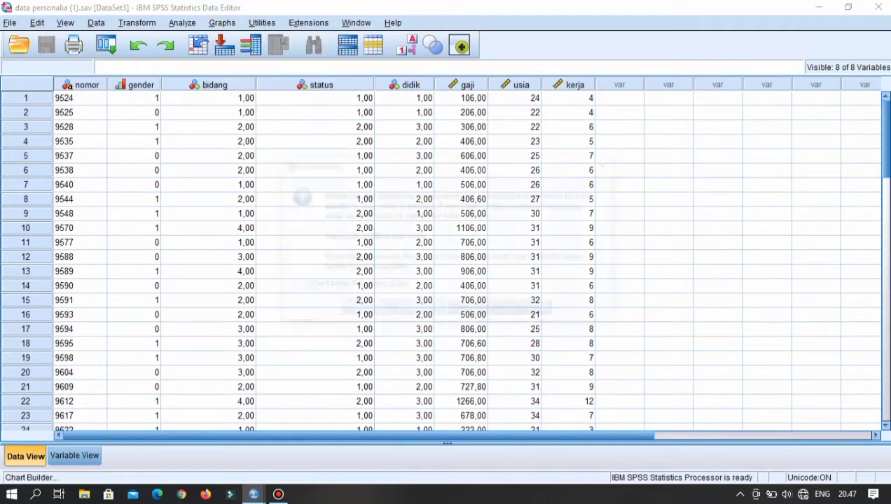
{"action": "left_click", "coordinate": [392, 310]}
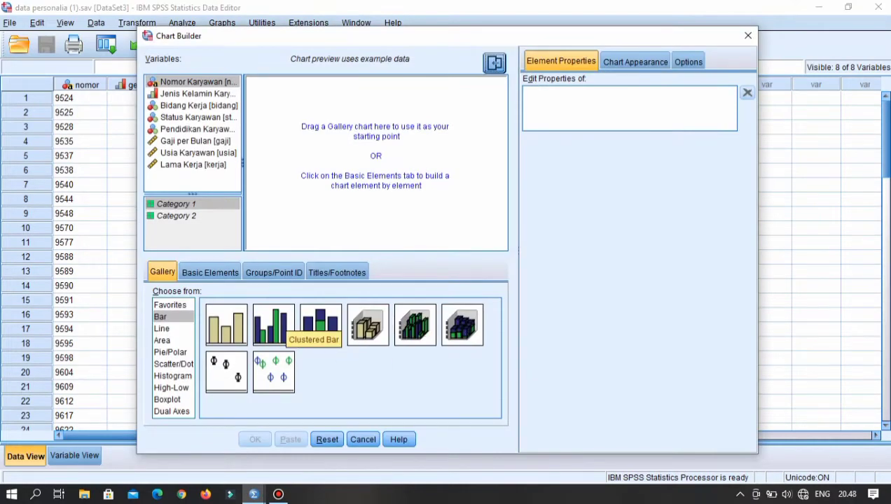
{"action": "double_click", "coordinate": [226, 325]}
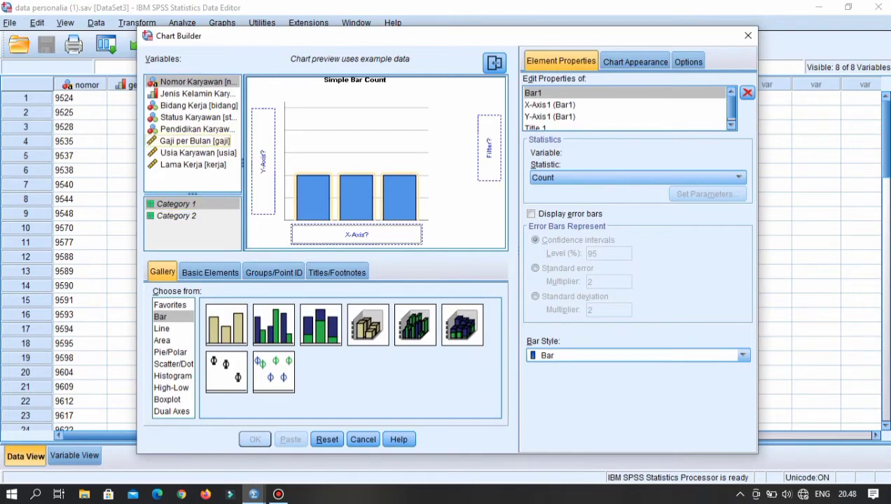
Step: Assign Status Karyawan to the X-axis and Gaji per Bulan to the Y-axis, and generate the chart
{"action": "left_click_drag", "start_coordinate": [200, 116], "coordinate": [364, 237]}
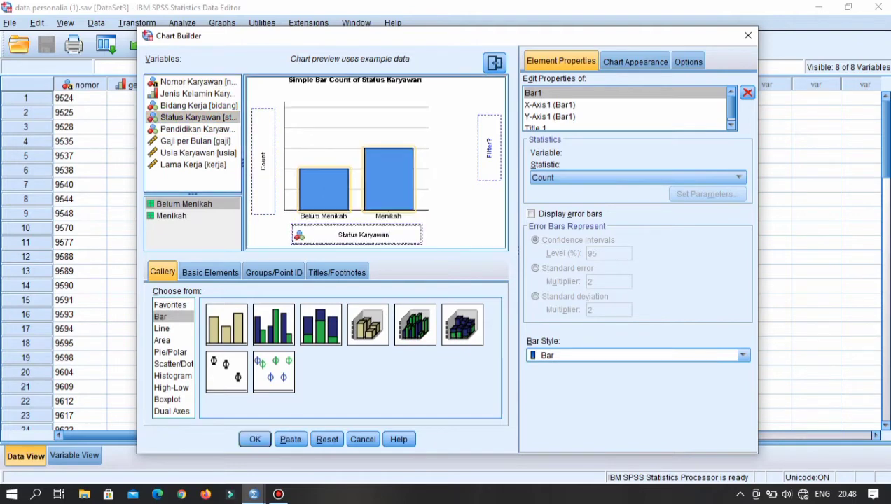
{"action": "left_click_drag", "start_coordinate": [189, 141], "coordinate": [262, 149]}
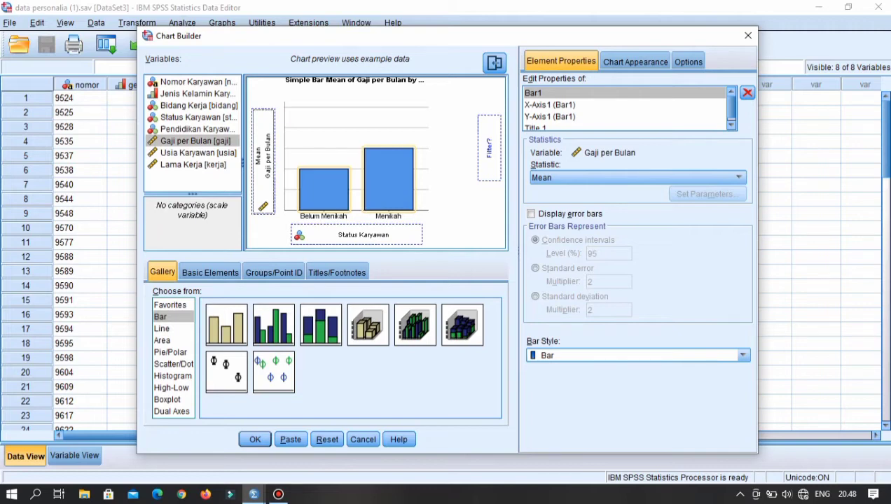
{"action": "left_click", "coordinate": [255, 439]}
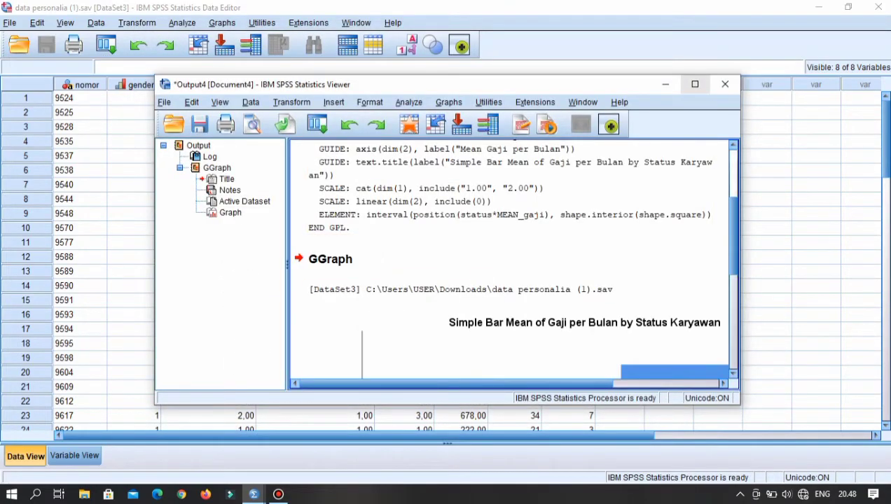
Step: Maximize the output window, open the Gaji per Bulan bar chart in the Chart Editor and turn on its data labels
{"action": "left_click", "coordinate": [695, 84]}
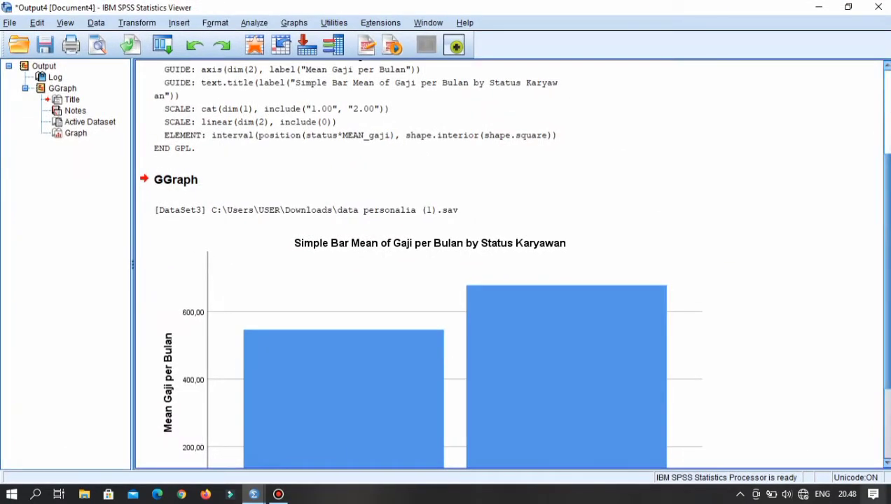
{"action": "scroll", "coordinate": [511, 266], "scroll_direction": "down", "scroll_amount": 3}
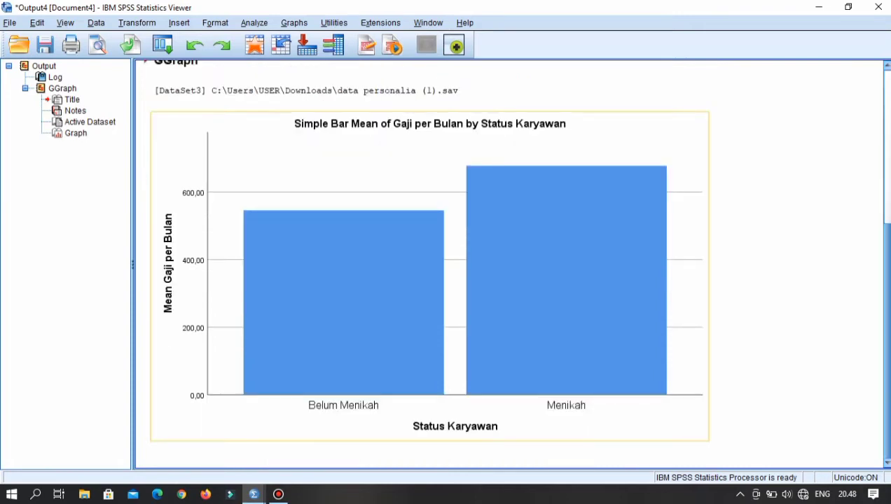
{"action": "left_click", "coordinate": [429, 276]}
{"action": "double_click", "coordinate": [430, 276]}
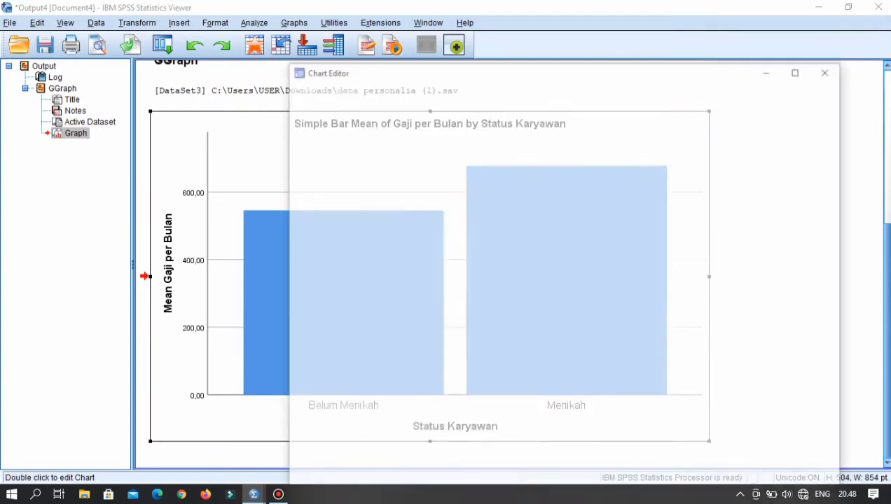
{"action": "left_click", "coordinate": [320, 138]}
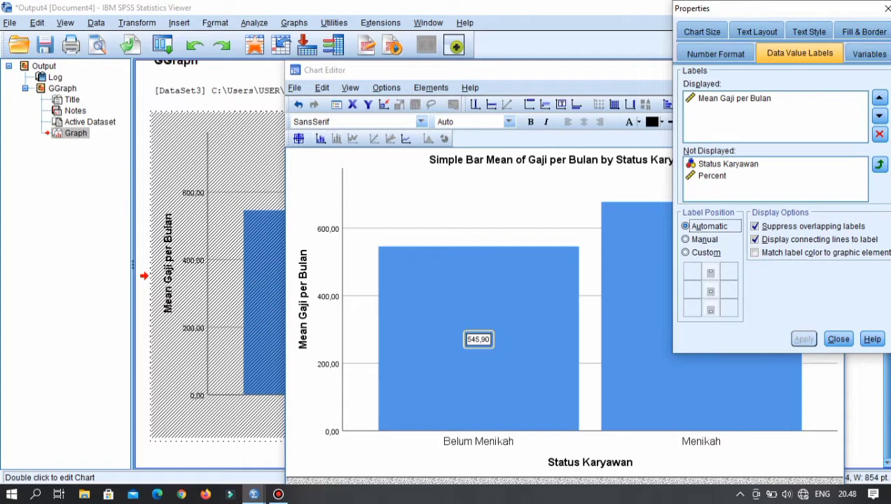
Step: Add Status Karyawan and Percent to the displayed data value labels of the bars
{"action": "left_click", "coordinate": [728, 164]}
{"action": "left_click", "coordinate": [879, 164]}
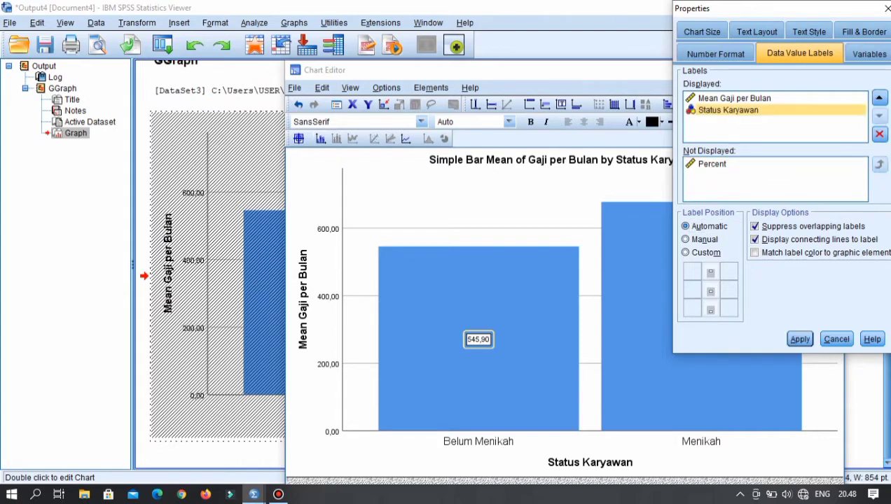
{"action": "left_click", "coordinate": [712, 164]}
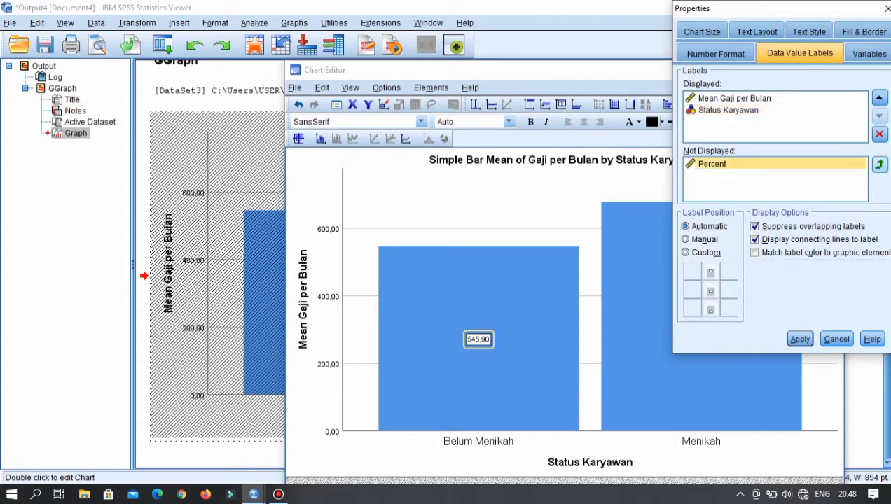
{"action": "left_click", "coordinate": [880, 165]}
{"action": "left_click", "coordinate": [800, 339]}
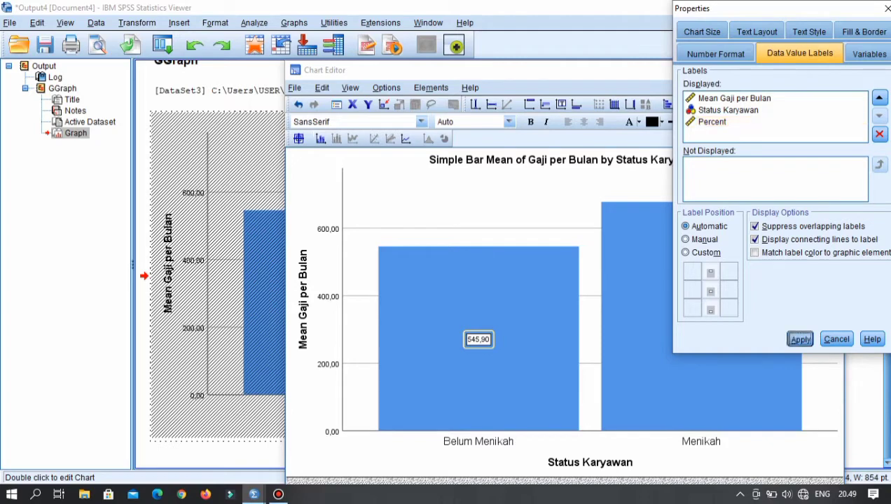
{"action": "left_click", "coordinate": [839, 339]}
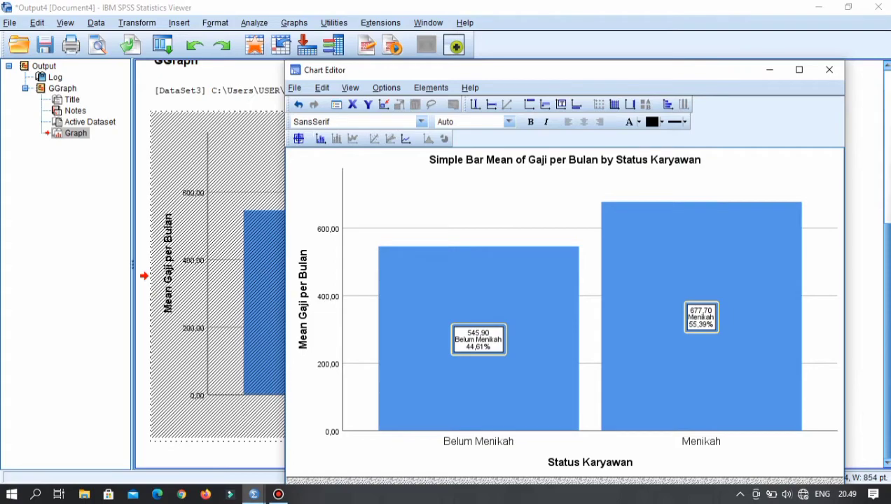
Step: Define a simple bar chart summarizing groups of cases in data_karyawan_1.sav, with tahun_masuk as the category axis
{"action": "left_click", "coordinate": [254, 494]}
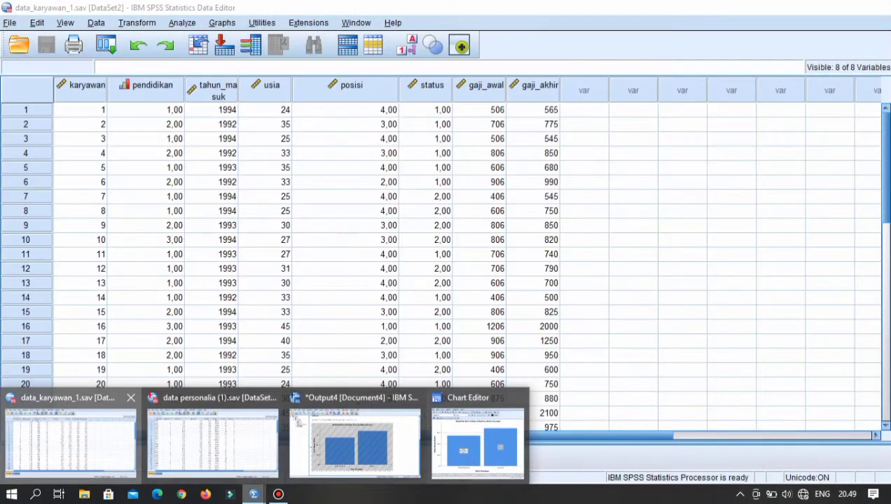
{"action": "left_click", "coordinate": [70, 430]}
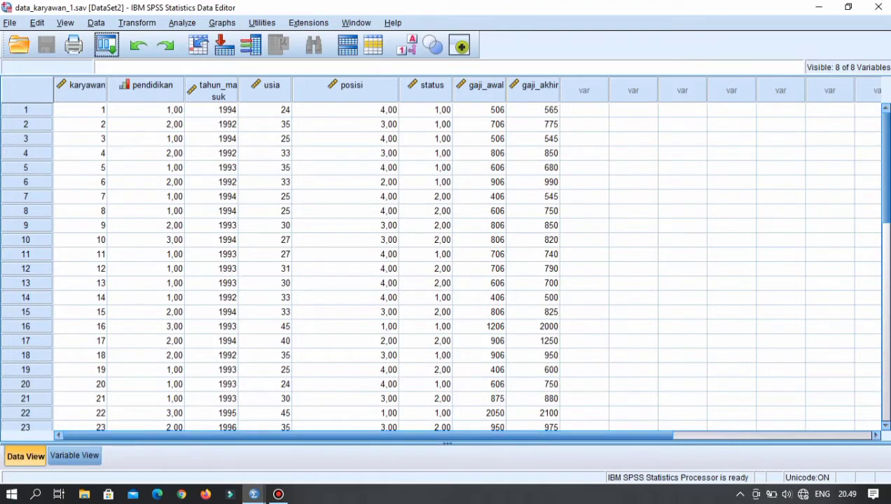
{"action": "left_click", "coordinate": [222, 22]}
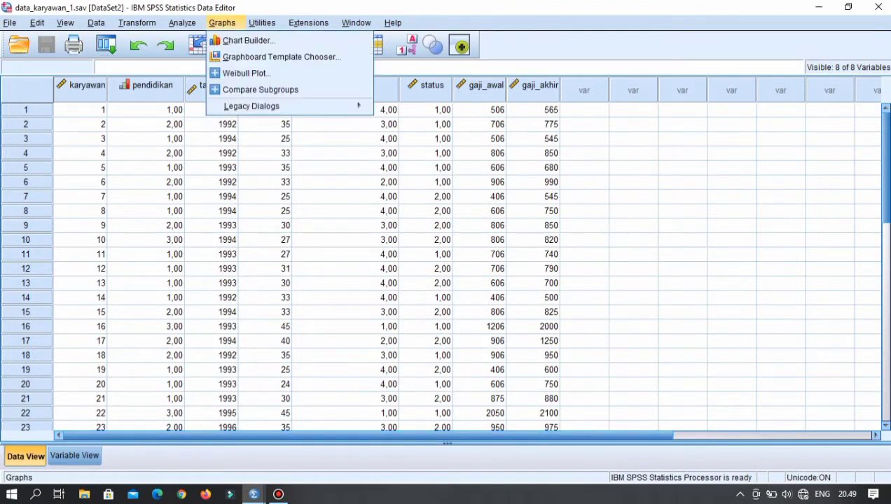
{"action": "mouse_move", "coordinate": [252, 106]}
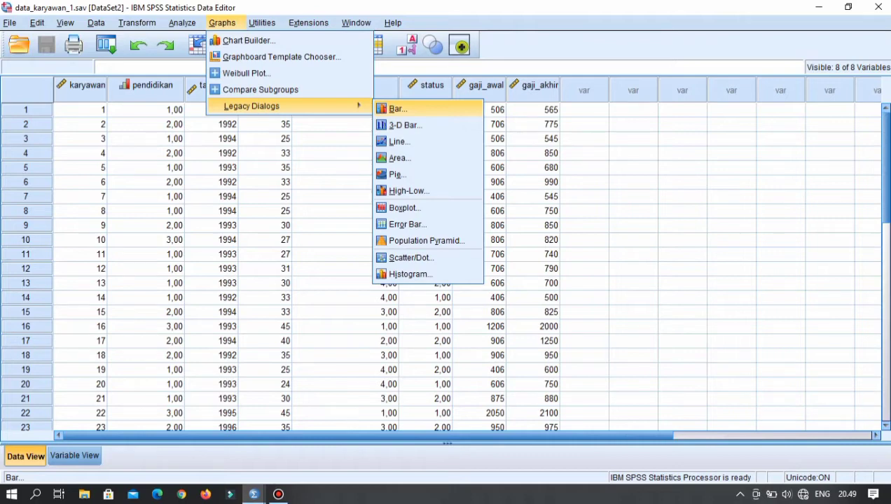
{"action": "left_click", "coordinate": [398, 109]}
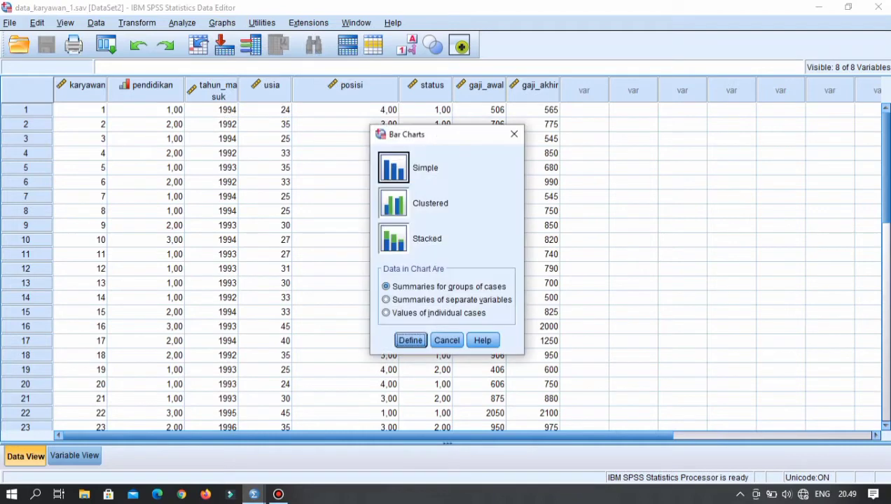
{"action": "left_click", "coordinate": [410, 340]}
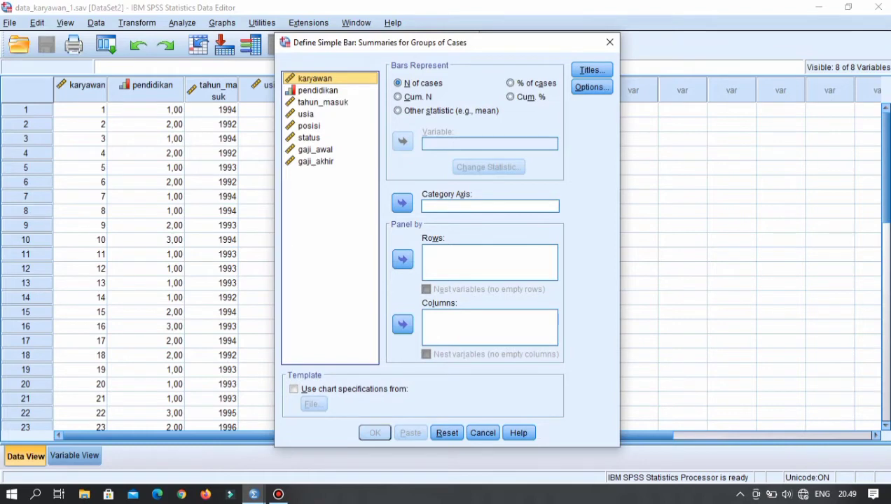
{"action": "left_click_drag", "start_coordinate": [322, 102], "coordinate": [477, 205]}
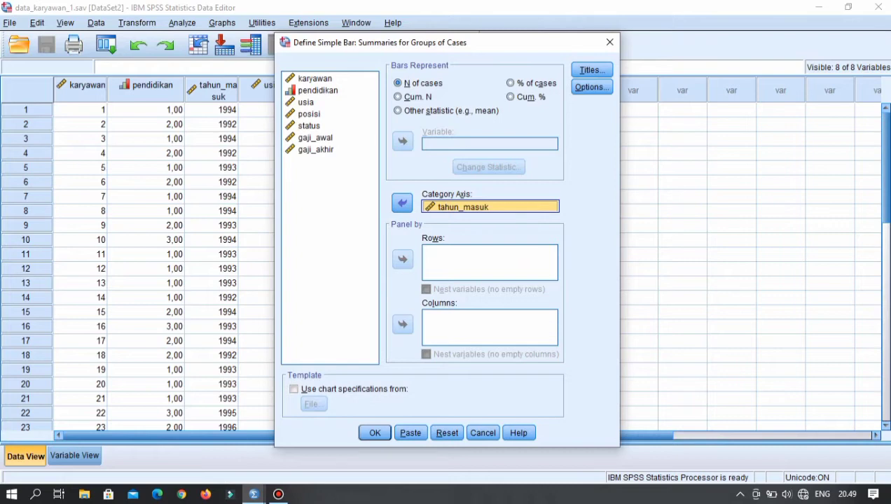
Step: Title the chart "grafik bar presentase karyawan" with the subtitle "berdasarkan tahun masuk", and generate it
{"action": "left_click", "coordinate": [592, 69]}
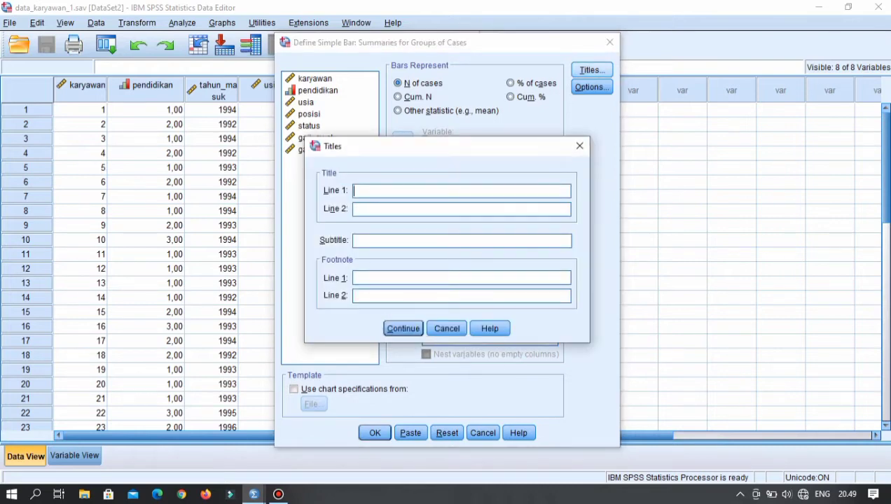
{"action": "type", "text": "grafik bar presentase karyw"}
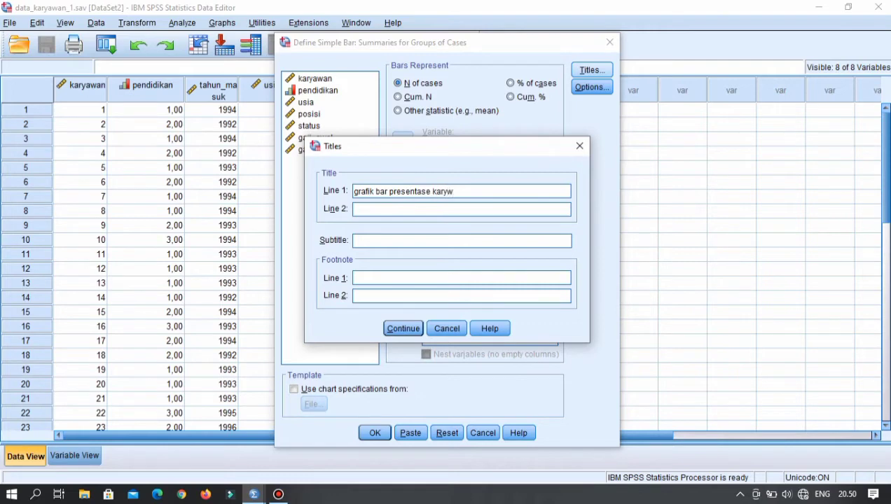
{"action": "key", "text": "BackSpace"}
{"action": "type", "text": "awan"}
{"action": "type", "text": "berdasark"}
{"action": "type", "text": "an tah"}
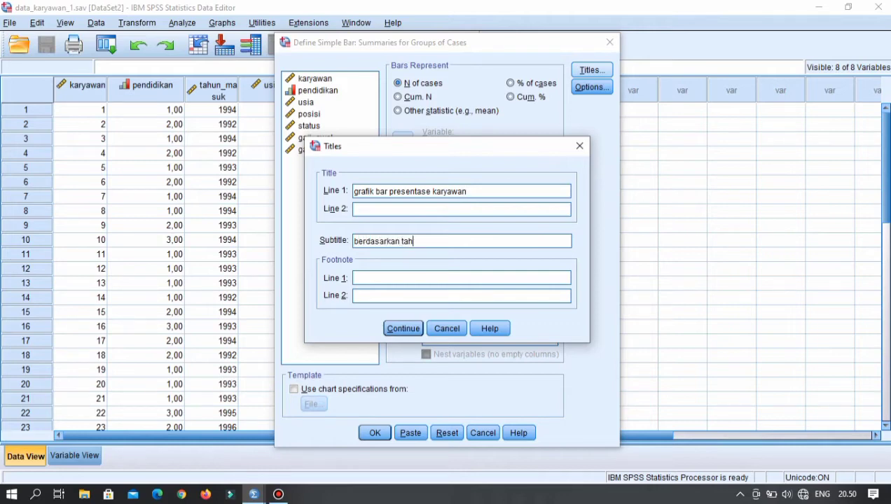
{"action": "type", "text": "un masuk"}
{"action": "left_click", "coordinate": [403, 328]}
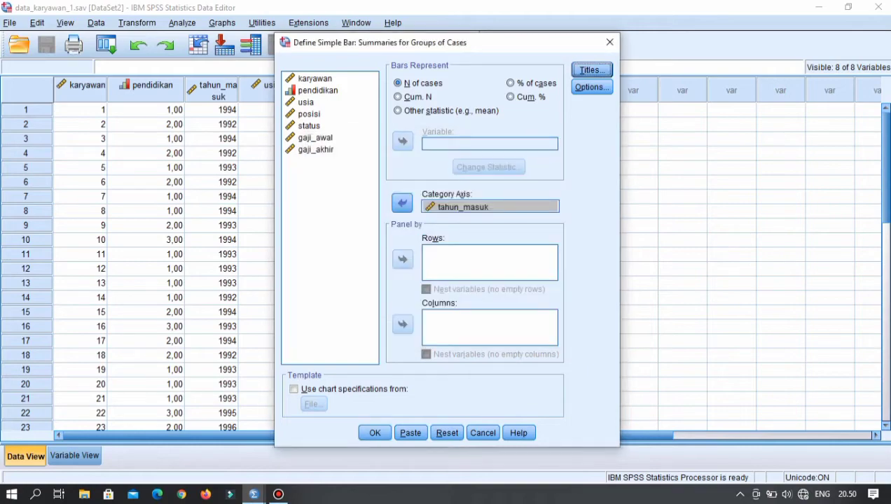
{"action": "left_click", "coordinate": [375, 433]}
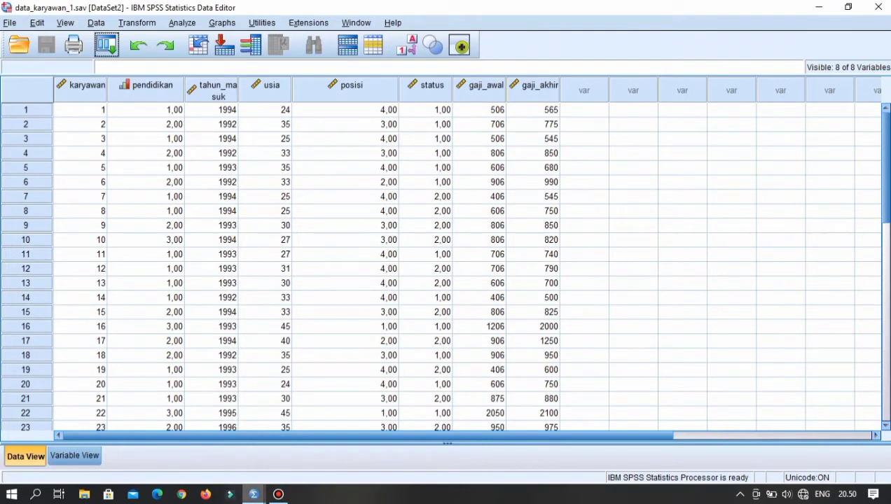
Step: Open the tahun_masuk bar chart from the output in the Chart Editor and turn on its data labels
{"action": "mouse_move", "coordinate": [254, 494]}
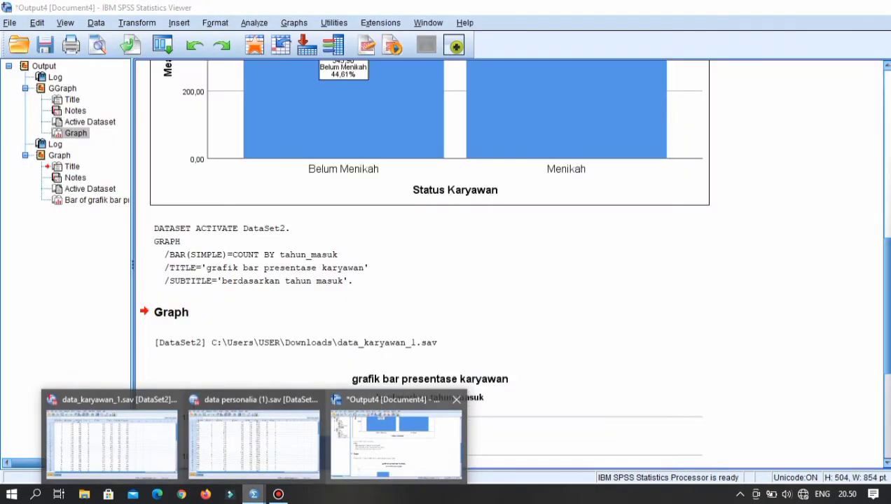
{"action": "left_click", "coordinate": [396, 441]}
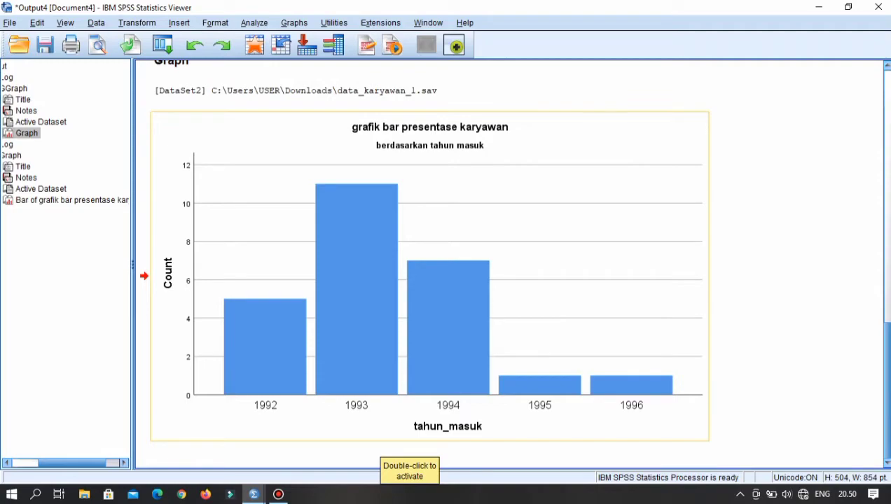
{"action": "double_click", "coordinate": [384, 434]}
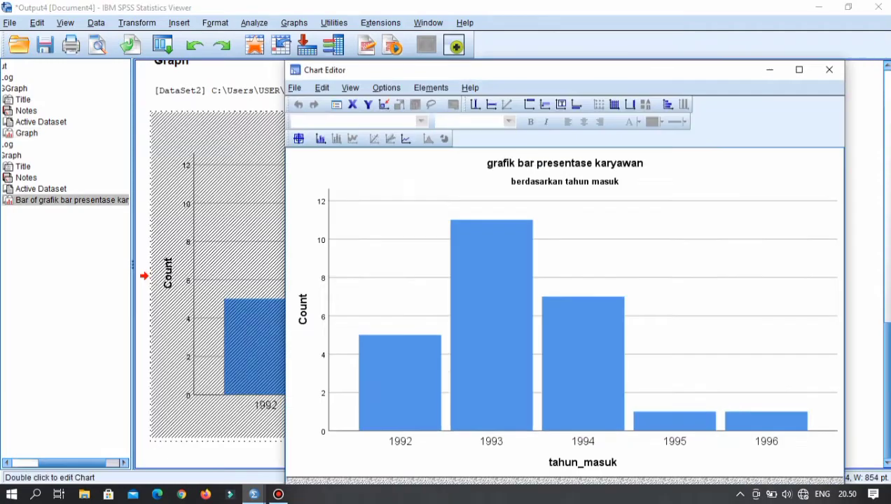
{"action": "left_click", "coordinate": [320, 139]}
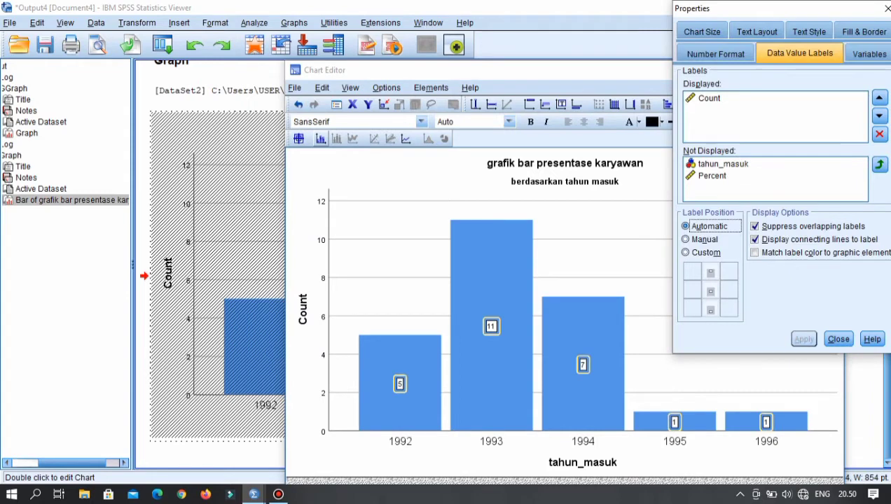
Step: Add tahun_masuk and Percent to the displayed data value labels of the bars and apply the change
{"action": "left_click", "coordinate": [723, 163]}
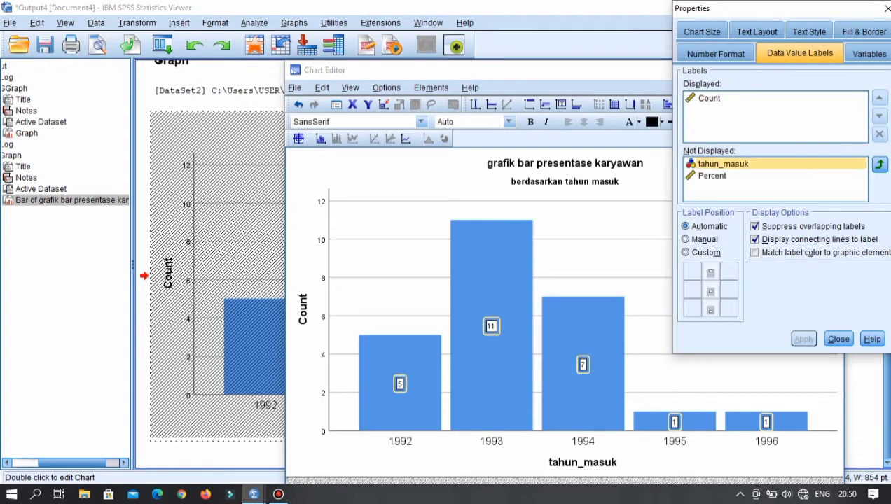
{"action": "left_click", "coordinate": [879, 164]}
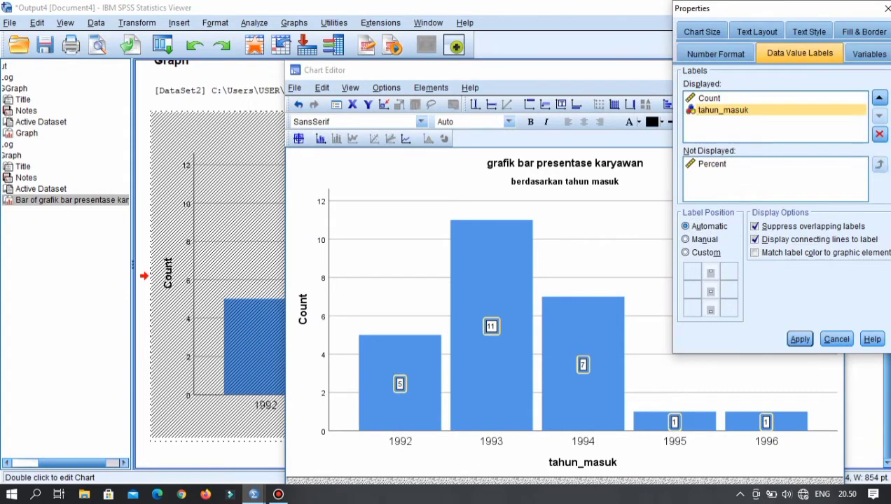
{"action": "left_click", "coordinate": [712, 164]}
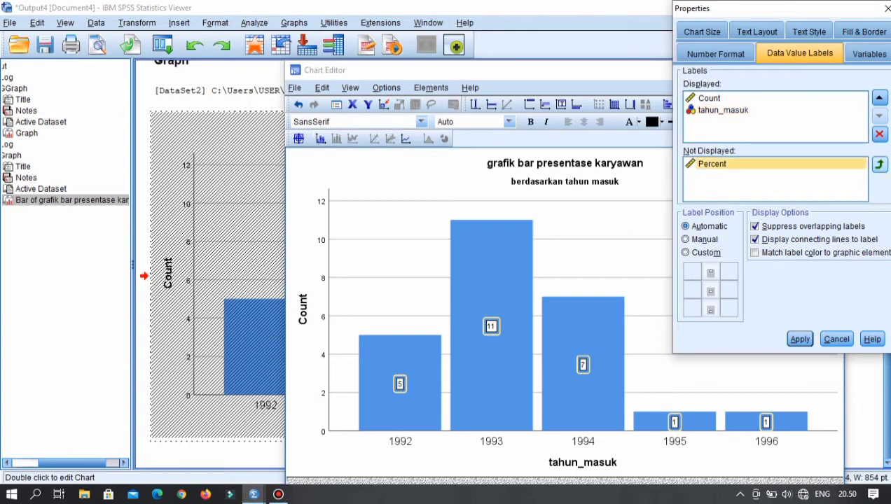
{"action": "left_click", "coordinate": [879, 164]}
{"action": "left_click", "coordinate": [800, 339]}
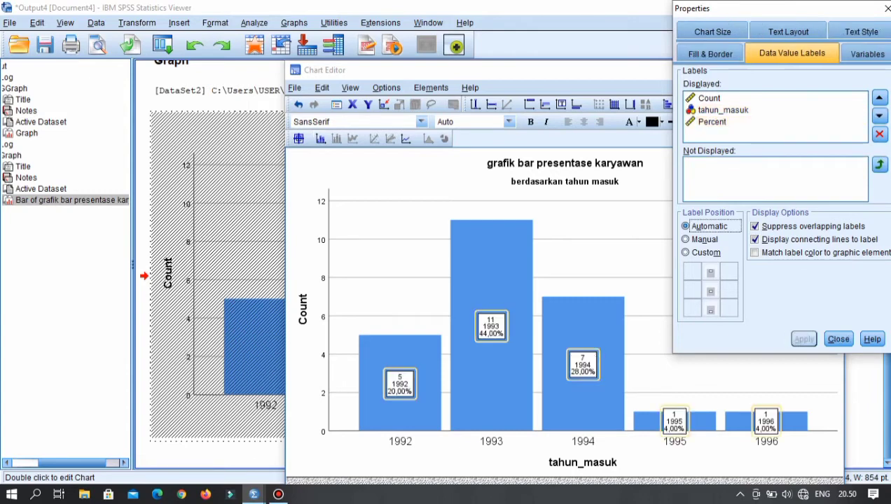
{"action": "left_click", "coordinate": [838, 339]}
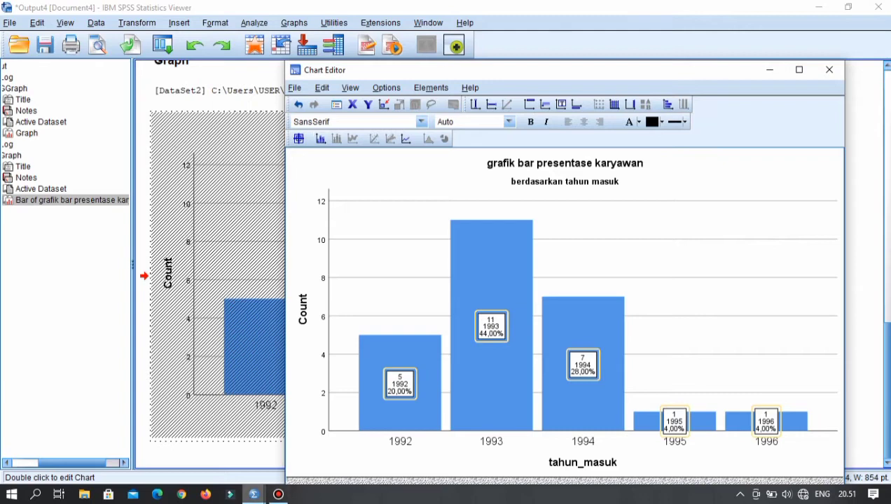
Step: Define a stacked bar chart summarizing groups of cases in data_karyawan_1.sav, with tahun_masuk as the category axis
{"action": "left_click", "coordinate": [254, 495]}
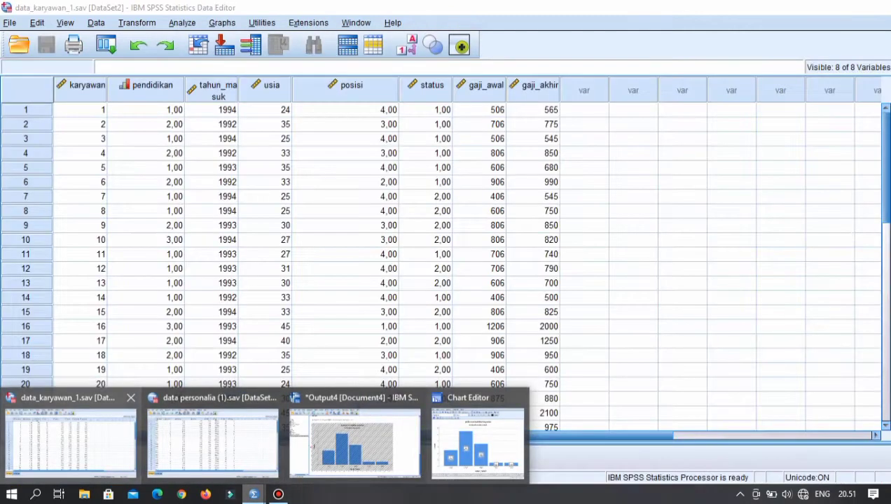
{"action": "left_click", "coordinate": [70, 437]}
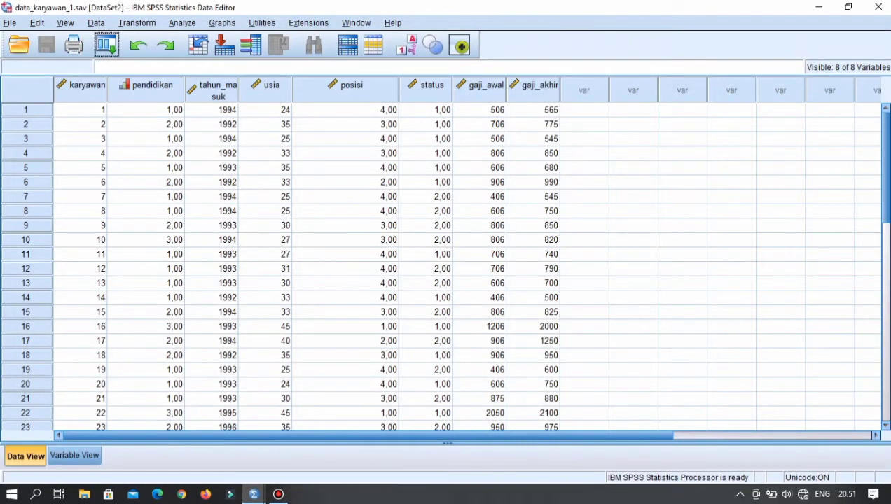
{"action": "left_click", "coordinate": [222, 23]}
{"action": "mouse_move", "coordinate": [252, 105]}
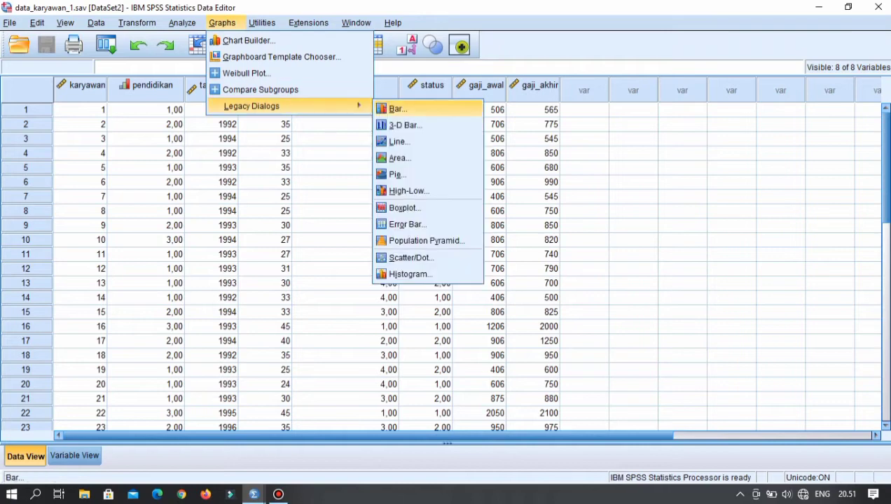
{"action": "key", "text": "Return"}
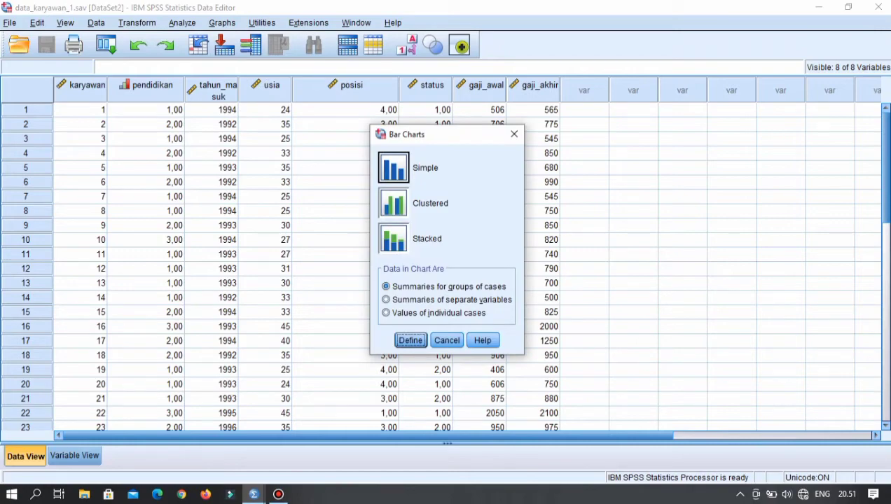
{"action": "left_click", "coordinate": [393, 239]}
{"action": "left_click", "coordinate": [410, 341]}
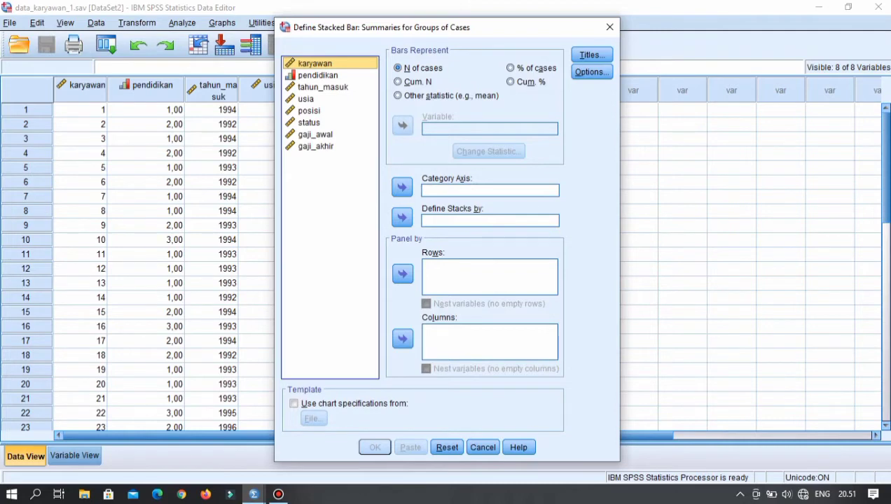
{"action": "left_click_drag", "start_coordinate": [322, 87], "coordinate": [501, 192]}
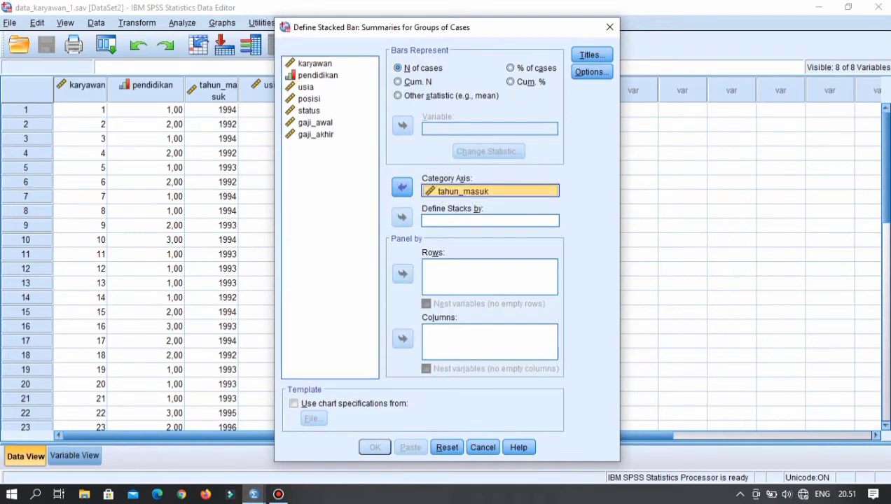
Step: Set the first title line of the stacked bar chart to "grafik bar presentase karyawan"
{"action": "left_click", "coordinate": [592, 56]}
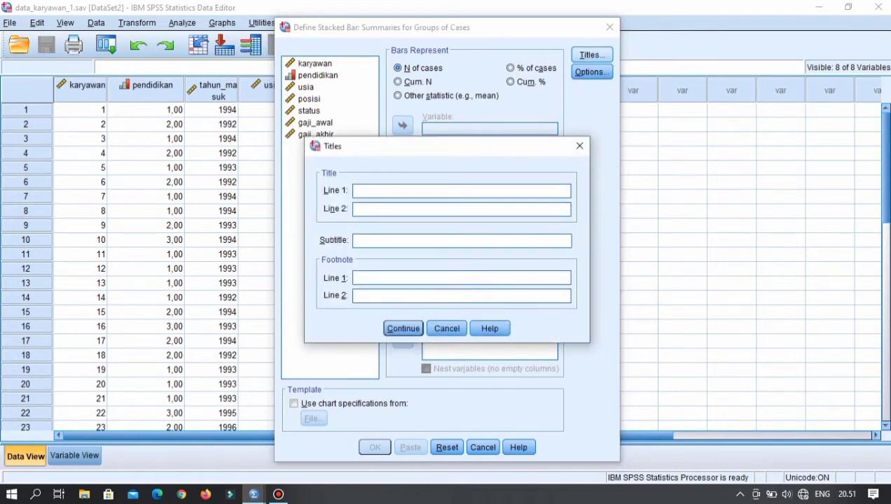
{"action": "type", "text": "grafik bar pees"}
{"action": "key", "text": "BackSpace"}
{"action": "key", "text": "BackSpace"}
{"action": "key", "text": "BackSpace"}
{"action": "type", "text": "resentase "}
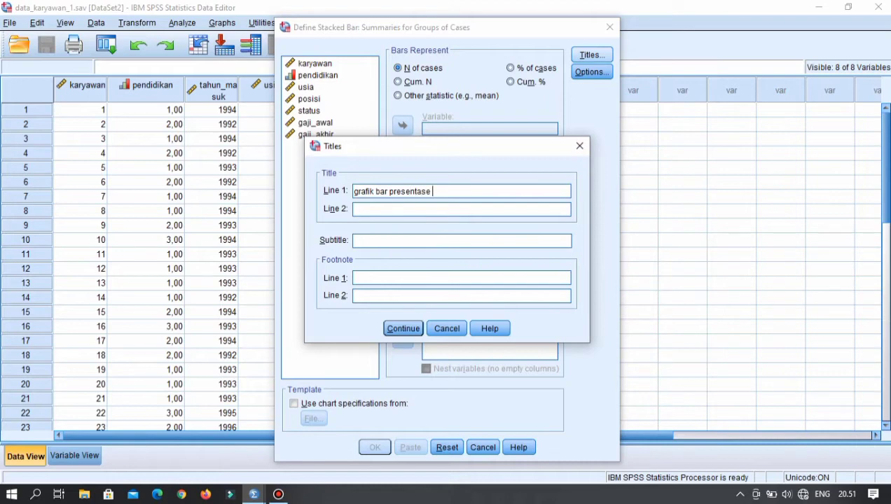
{"action": "type", "text": "karya"}
{"action": "key", "text": "BackSpace"}
{"action": "type", "text": "wan"}
{"action": "left_click", "coordinate": [447, 191]}
{"action": "type", "text": "a"}
Step: Set the chart's subtitle to "berdasarkan tahun masuk karyawandan perposisi karyawan" and accept the titles
{"action": "type", "text": "berdasar"}
{"action": "type", "text": "kan "}
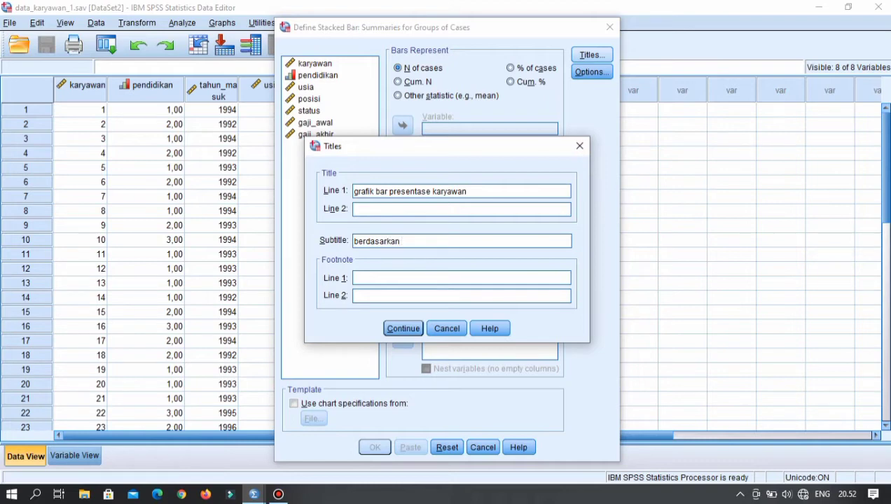
{"action": "type", "text": "tahun masuk karyawan"}
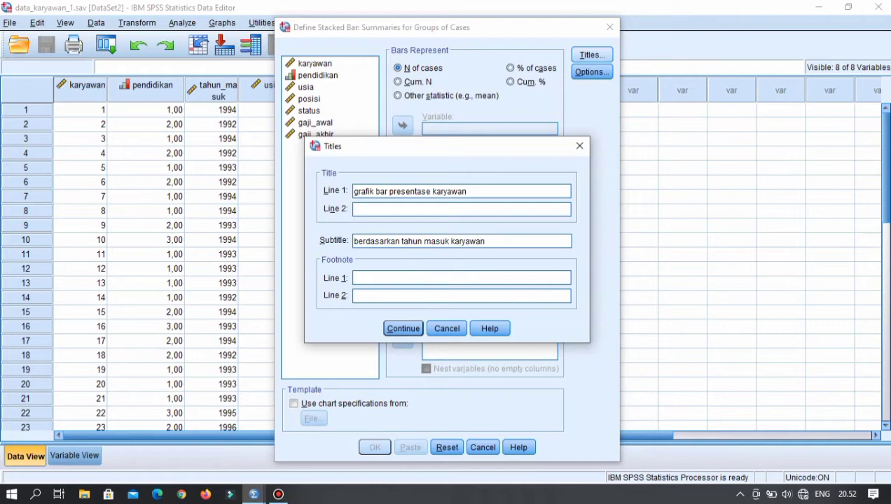
{"action": "type", "text": "dan perposisi karyawa"}
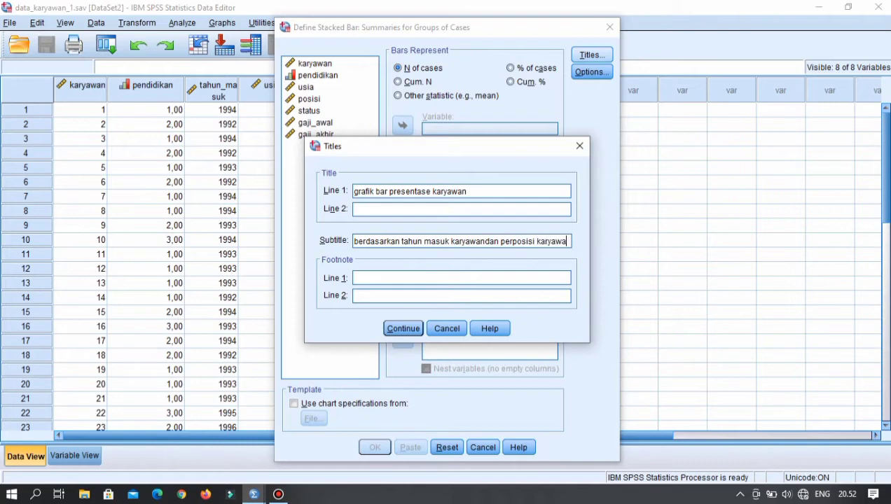
{"action": "type", "text": "n"}
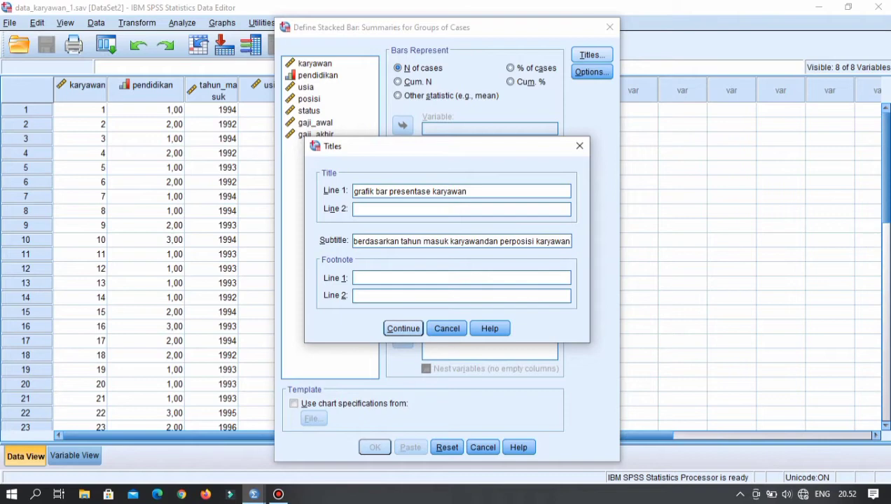
{"action": "key", "text": "Return"}
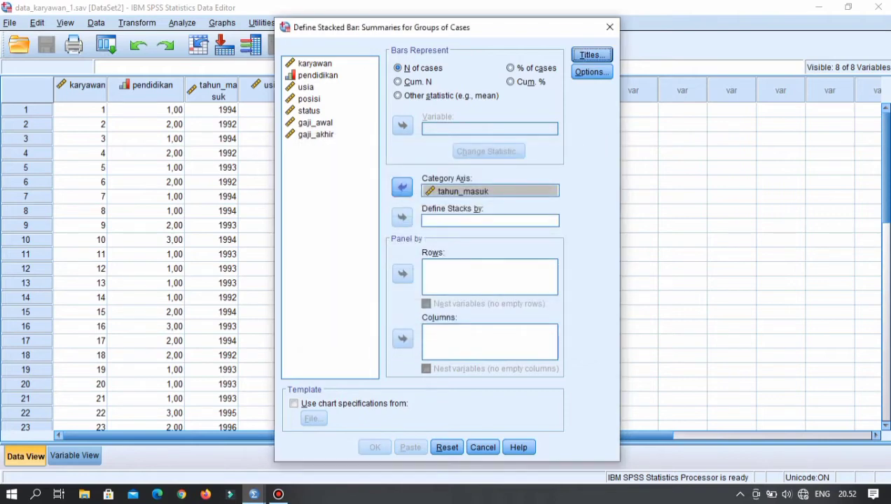
Step: Define the stacks by posisi and generate the stacked bar chart
{"action": "left_click_drag", "start_coordinate": [309, 99], "coordinate": [485, 222]}
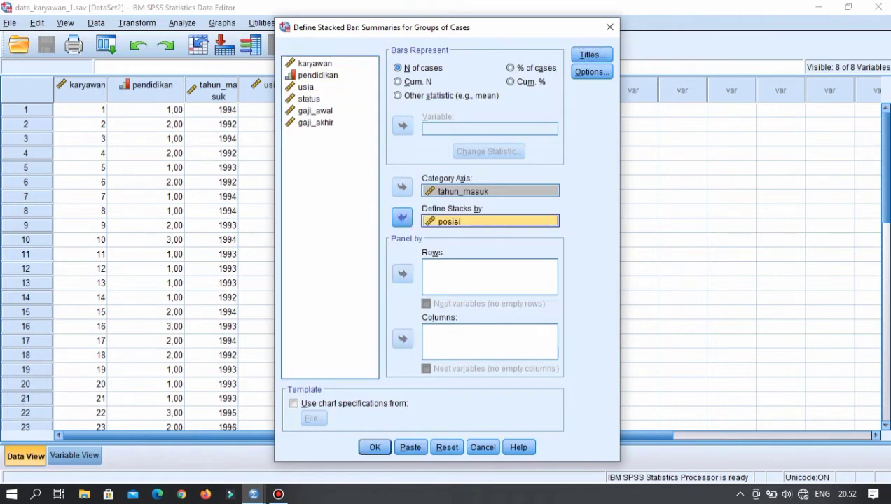
{"action": "key", "text": "Return"}
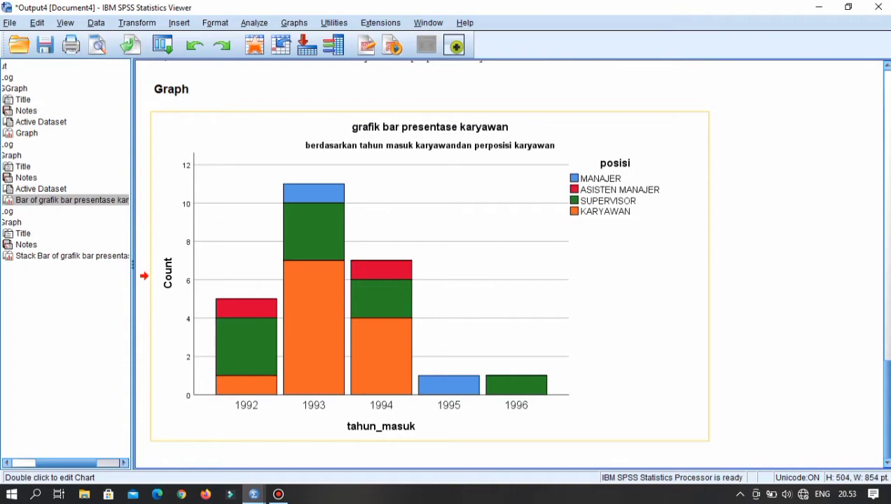
Step: Define another stacked bar chart for data_karyawan_1.sav from reset settings, with tahun_masuk as the category axis and posisi as the stacks
{"action": "mouse_move", "coordinate": [253, 494]}
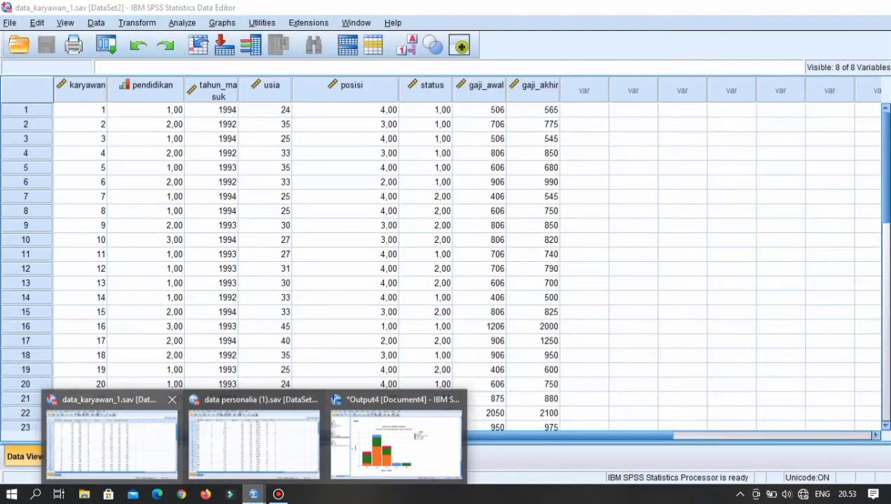
{"action": "left_click", "coordinate": [113, 444]}
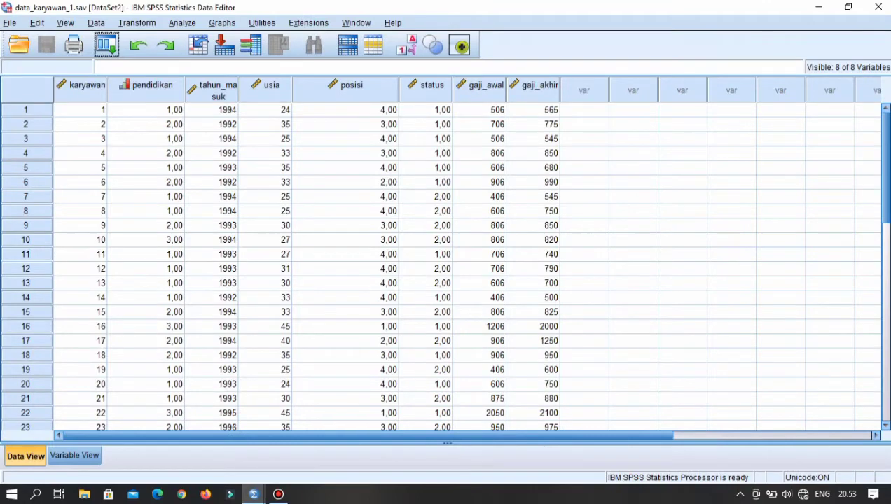
{"action": "left_click", "coordinate": [222, 22]}
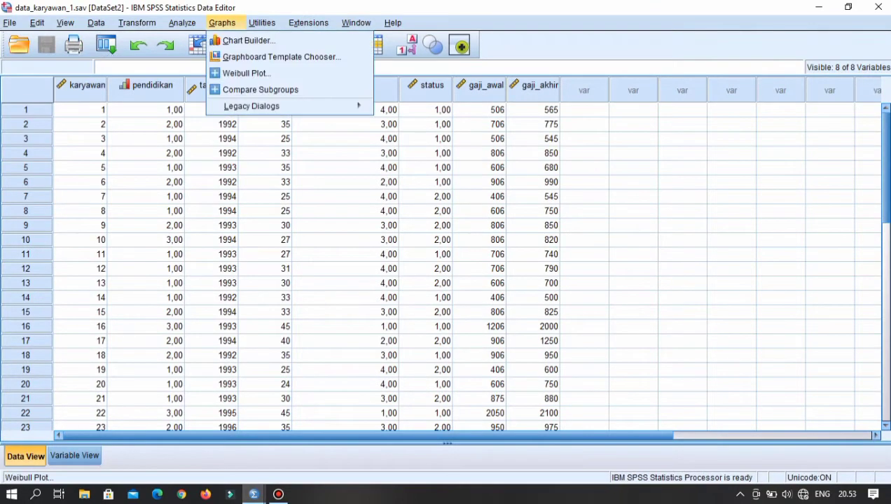
{"action": "mouse_move", "coordinate": [266, 106]}
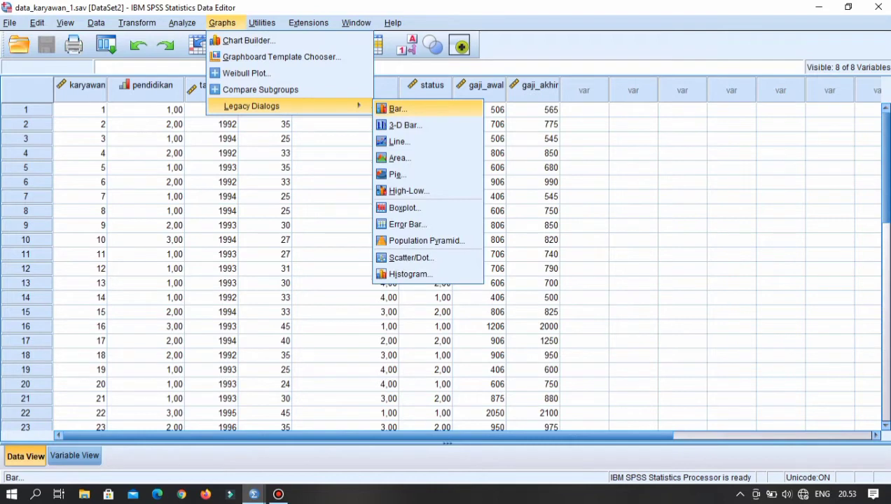
{"action": "left_click", "coordinate": [398, 109]}
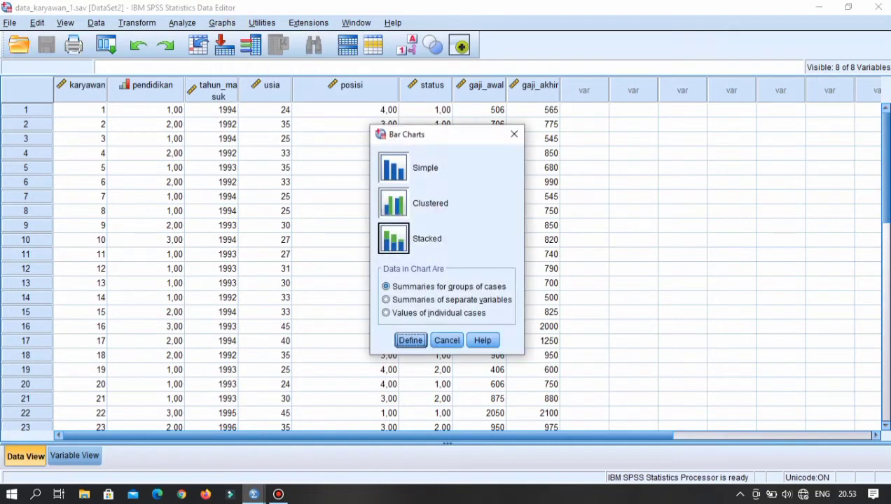
{"action": "left_click", "coordinate": [410, 340]}
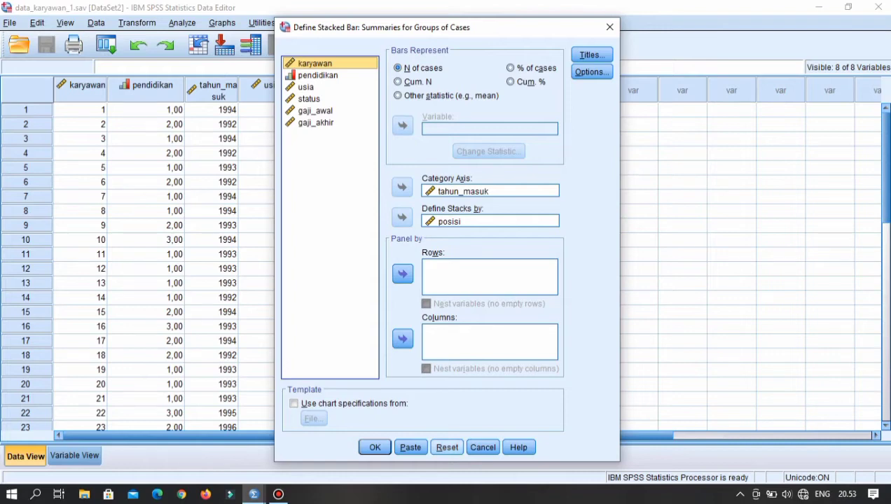
{"action": "left_click", "coordinate": [447, 447]}
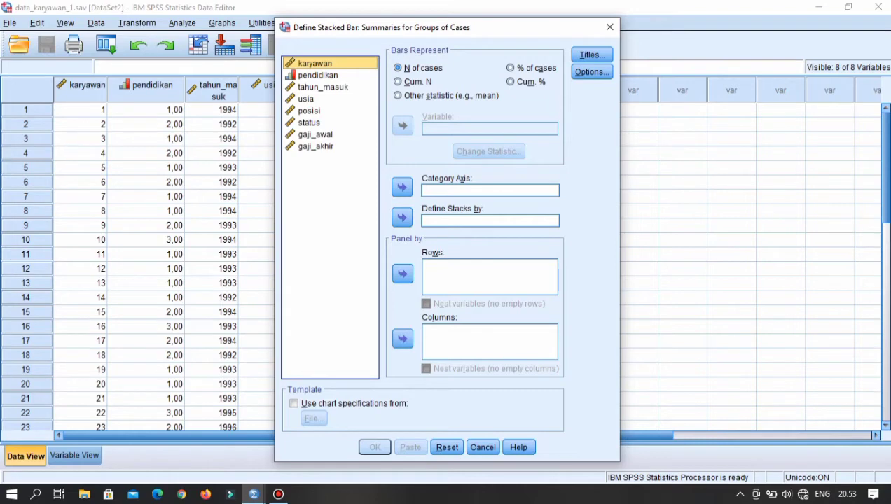
{"action": "left_click_drag", "start_coordinate": [323, 87], "coordinate": [457, 188]}
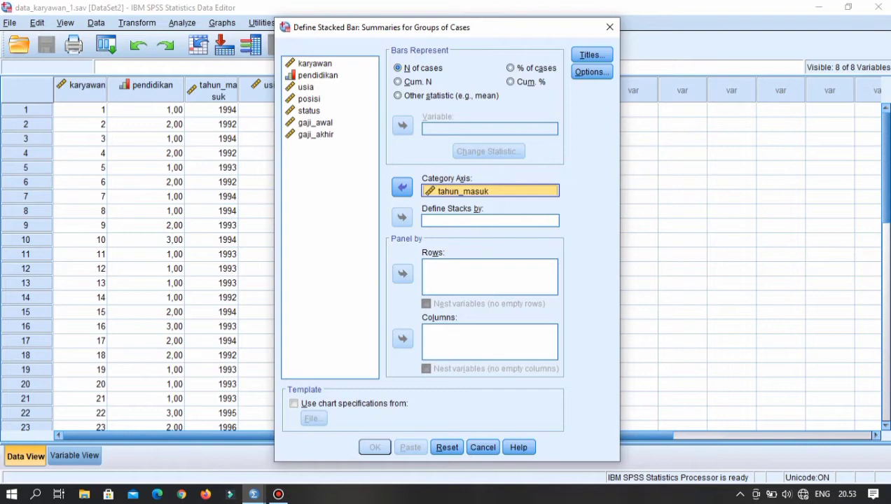
{"action": "left_click_drag", "start_coordinate": [309, 99], "coordinate": [463, 220]}
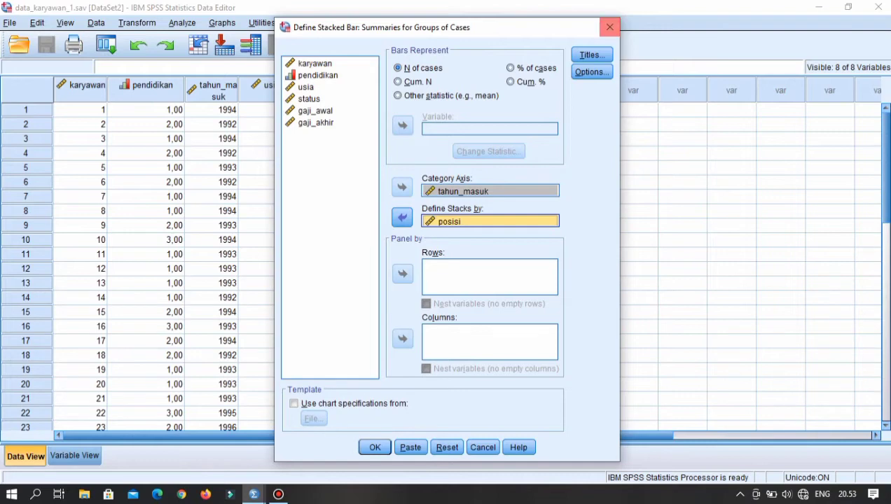
Step: Set the first title line of the new stacked bar chart to "grafik bar presentase karyawan"
{"action": "left_click", "coordinate": [591, 55]}
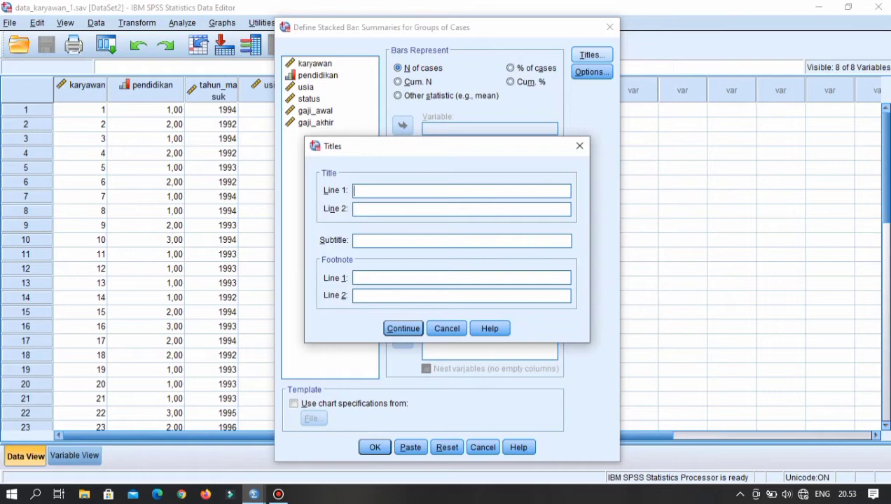
{"action": "type", "text": "grafik bar presentase"}
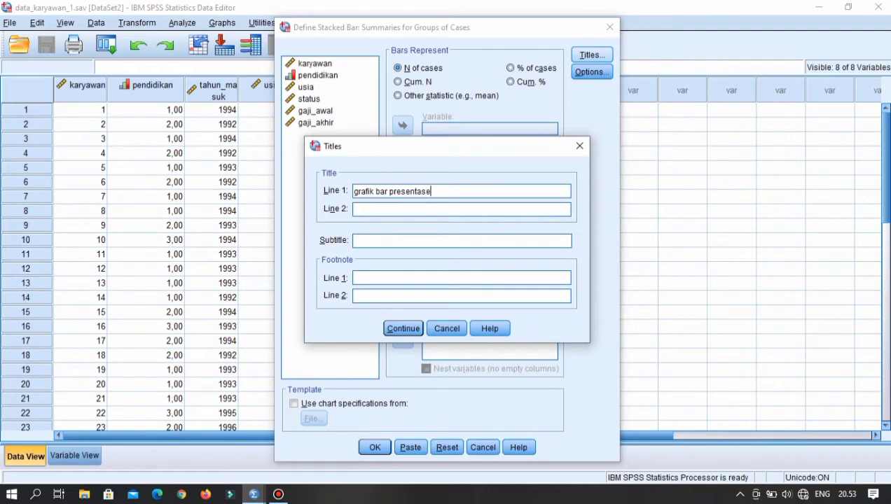
{"action": "type", "text": " karyawa"}
{"action": "type", "text": "n"}
Step: Set the subtitle to "berdasarkan tahun masuk dan posisi karyawan untuk setuap status karyawan" and accept the titles
{"action": "type", "text": "berdasa"}
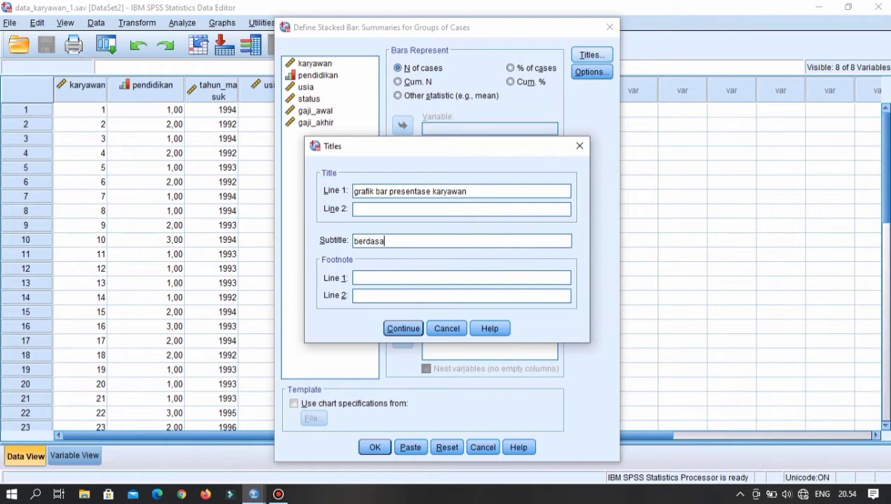
{"action": "type", "text": "rkan"}
{"action": "type", "text": "tahun masuk dan pos"}
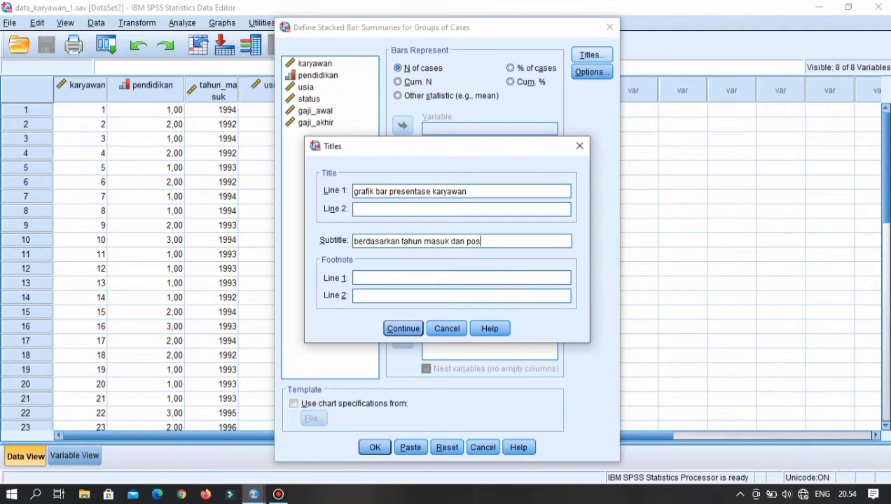
{"action": "type", "text": "isi karyawan untuk setu"}
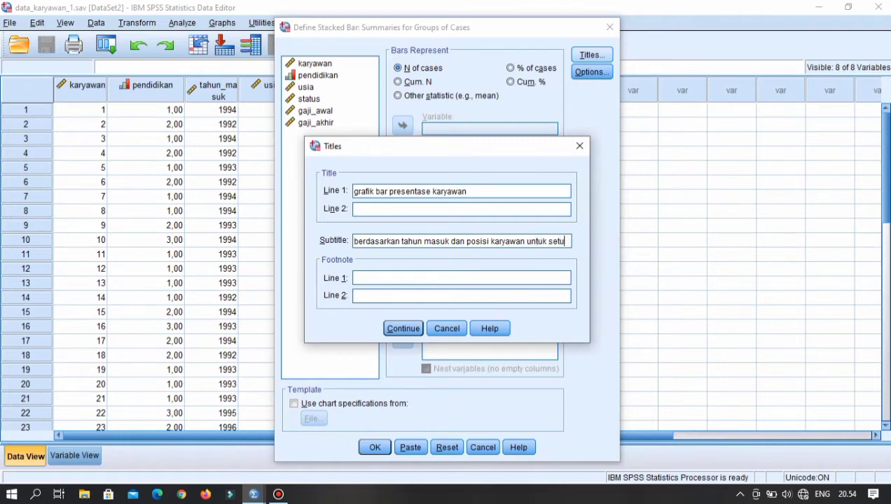
{"action": "type", "text": "ap stat"}
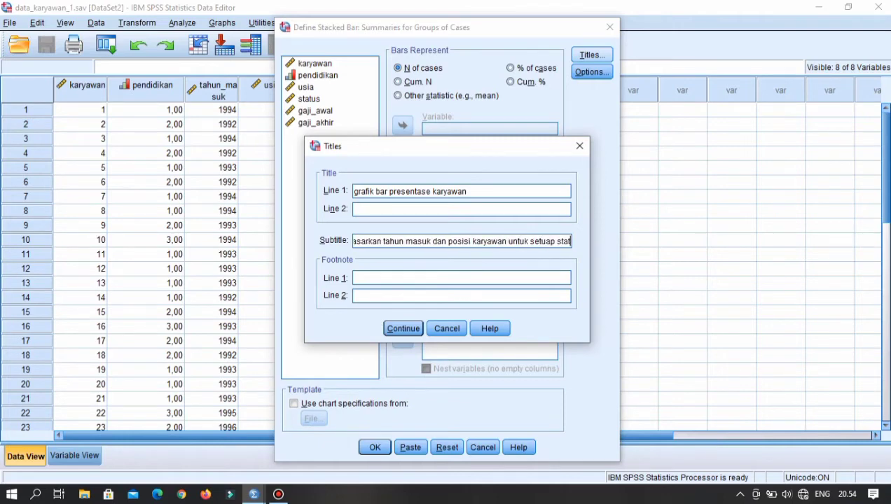
{"action": "type", "text": "us karya"}
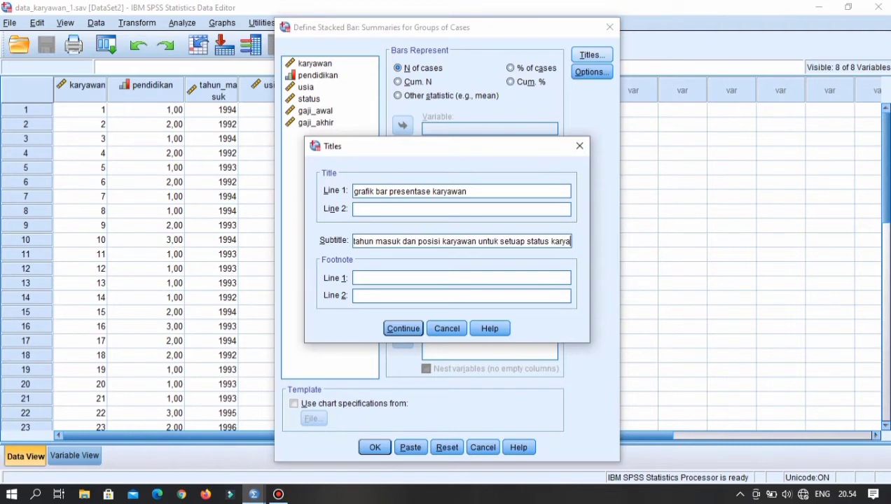
{"action": "type", "text": "wan"}
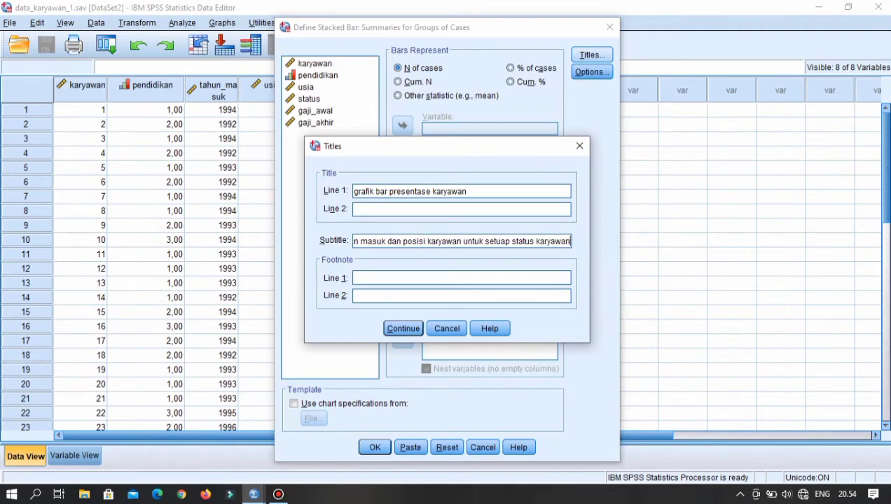
{"action": "key", "text": "Return"}
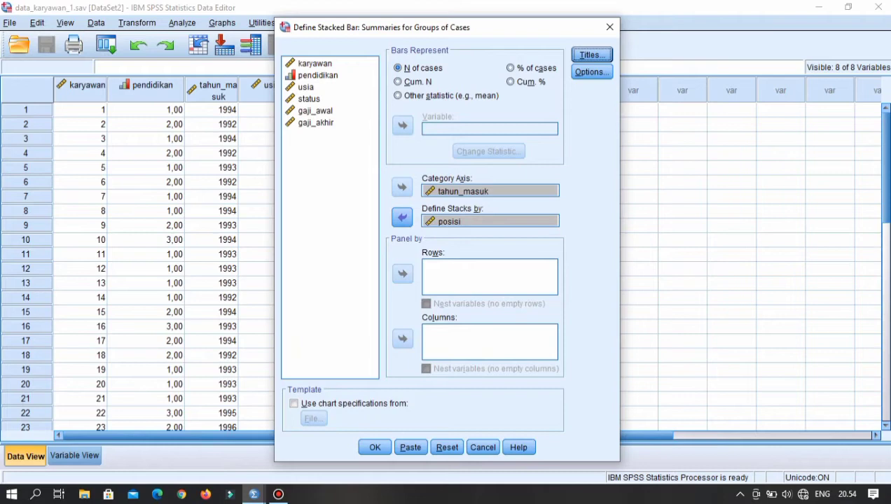
Step: Panel the stacked bar chart in rows by status and generate it
{"action": "left_click_drag", "start_coordinate": [309, 99], "coordinate": [452, 277]}
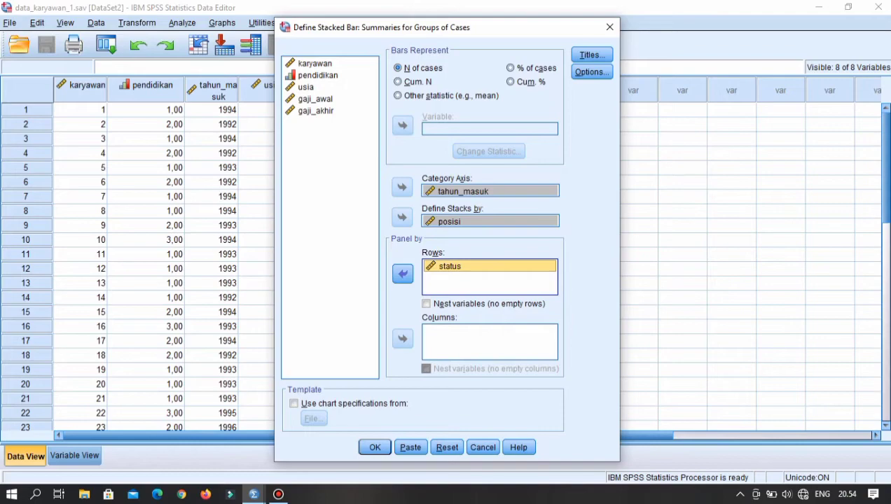
{"action": "left_click", "coordinate": [374, 447]}
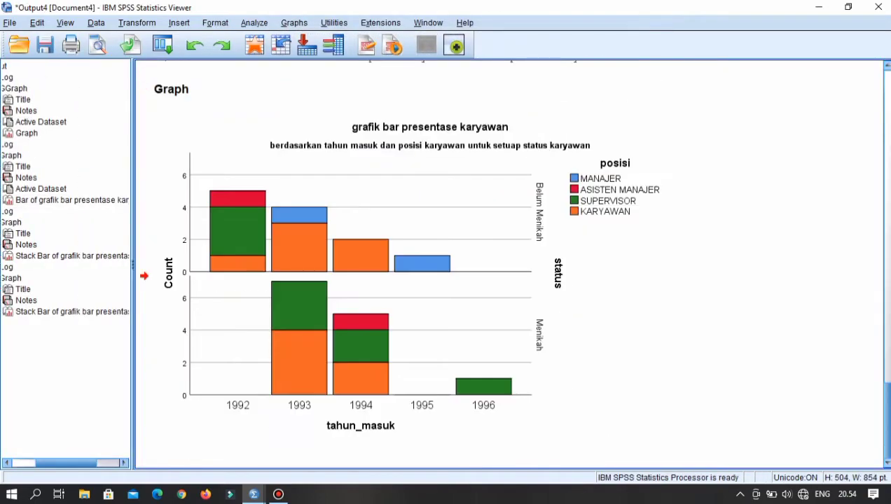
Step: Add data value labels showing Count and tahun_masuk to the bars of the paneled stacked chart
{"action": "double_click", "coordinate": [429, 276]}
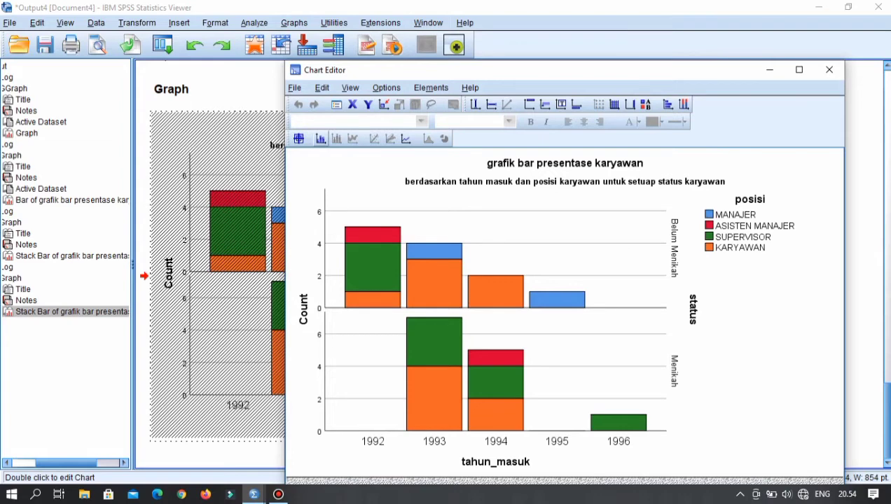
{"action": "left_click", "coordinate": [320, 139]}
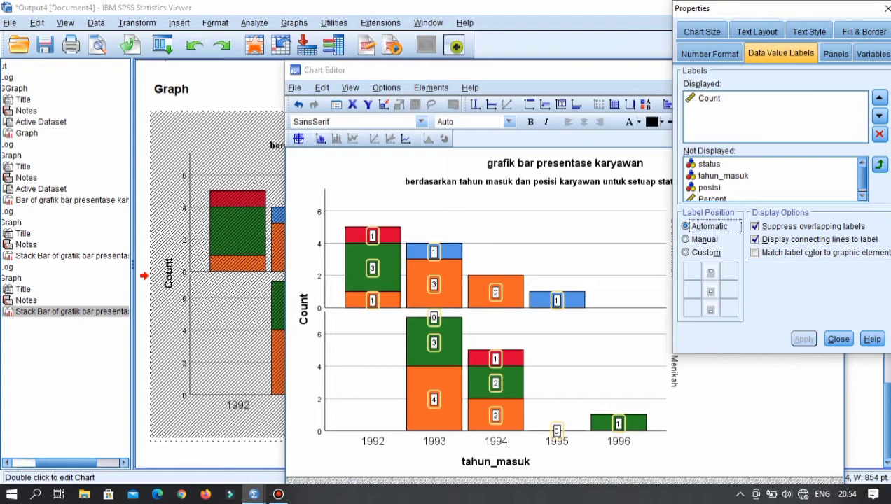
{"action": "left_click", "coordinate": [723, 176]}
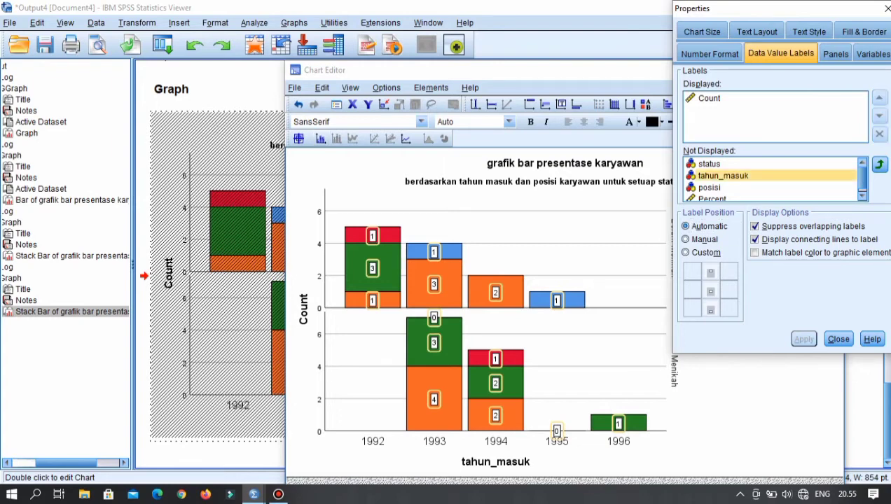
{"action": "left_click", "coordinate": [880, 164]}
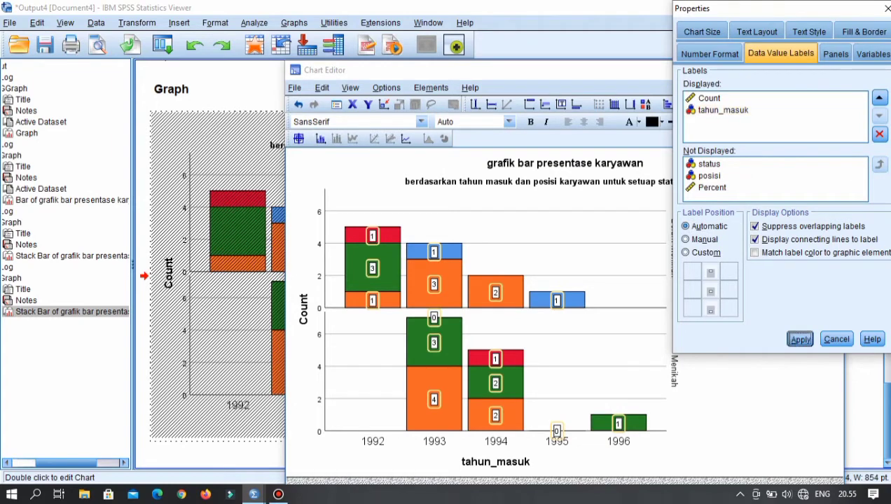
{"action": "left_click", "coordinate": [800, 339]}
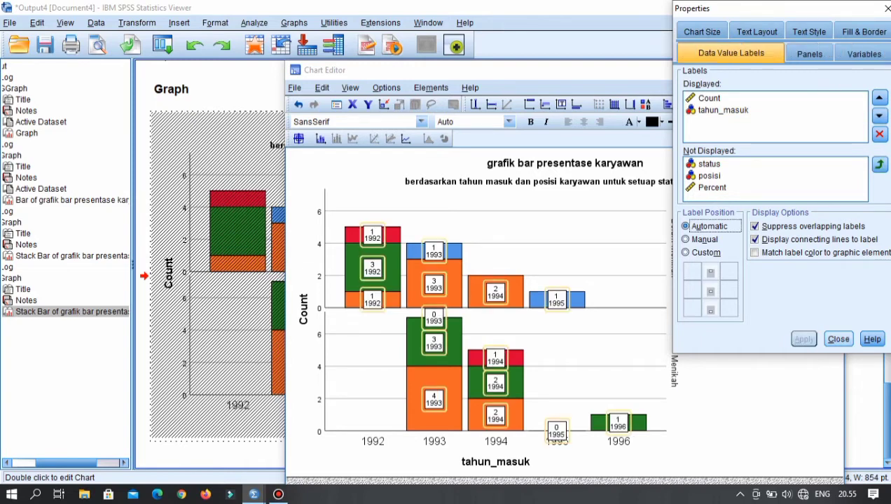
{"action": "left_click", "coordinate": [838, 339]}
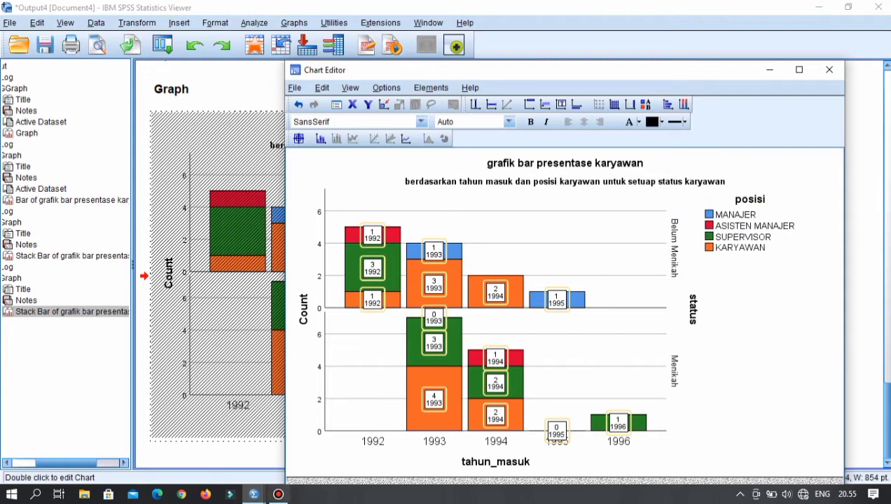
Step: Start a legacy 3-D bar chart for data_karyawan_1.sav with groups of cases on both axes and bars representing the mean of gaji_awal
{"action": "left_click", "coordinate": [253, 495]}
{"action": "left_click", "coordinate": [70, 438]}
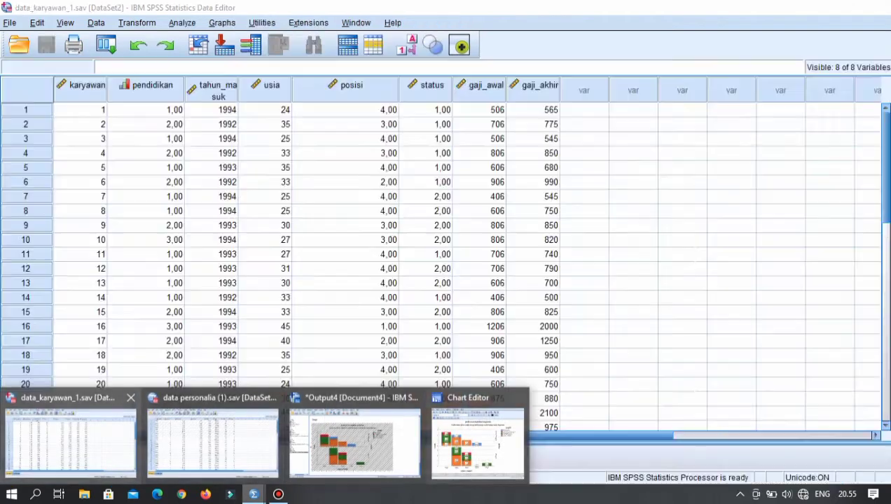
{"action": "left_click", "coordinate": [222, 23]}
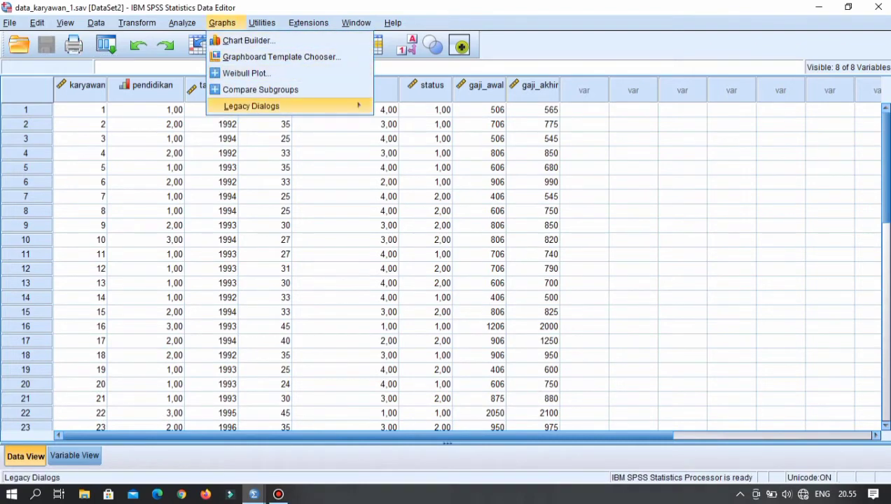
{"action": "mouse_move", "coordinate": [252, 106]}
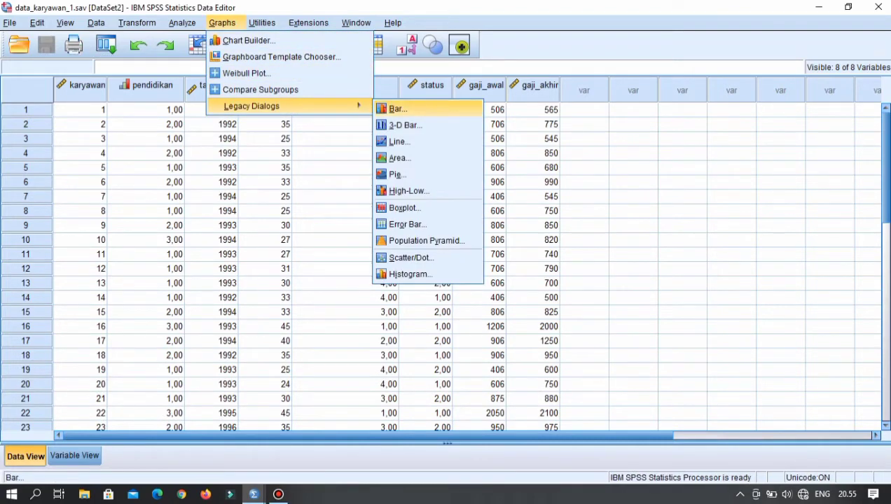
{"action": "left_click", "coordinate": [405, 125]}
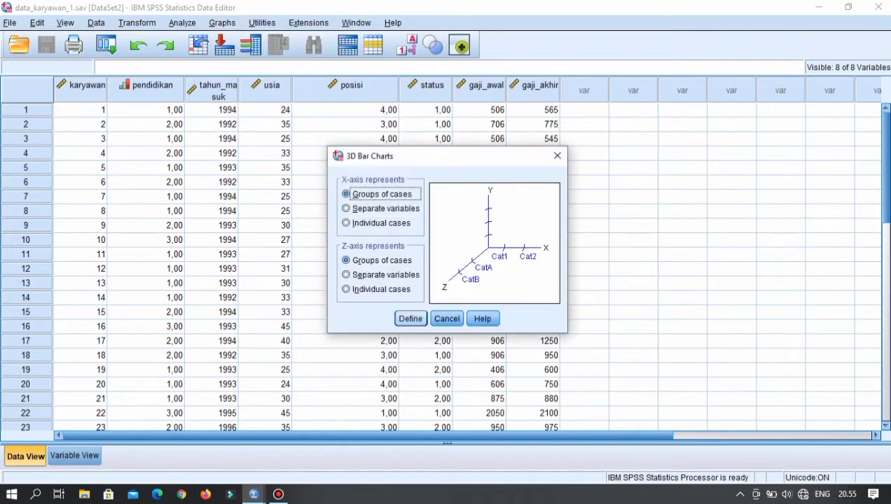
{"action": "left_click", "coordinate": [411, 319]}
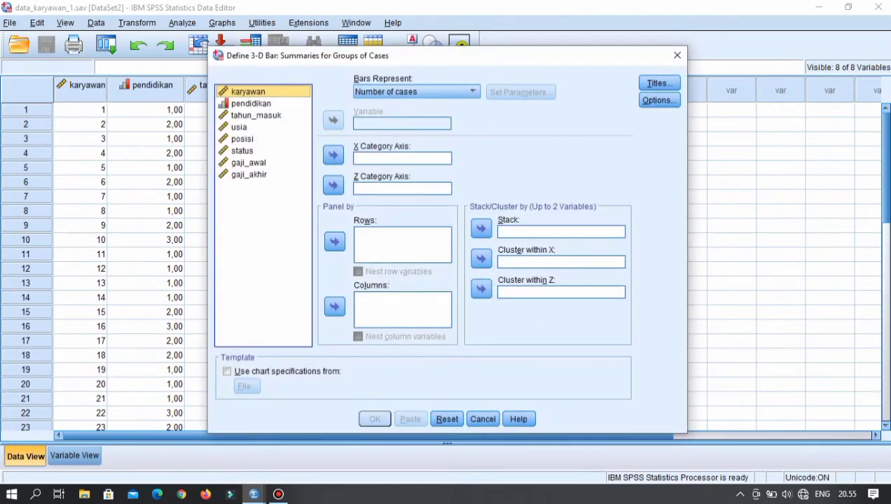
{"action": "left_click", "coordinate": [417, 92]}
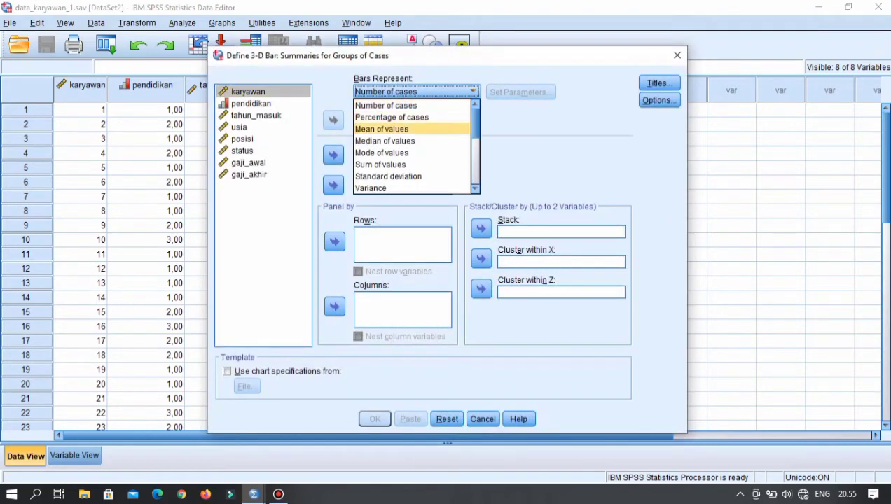
{"action": "key", "text": "Return"}
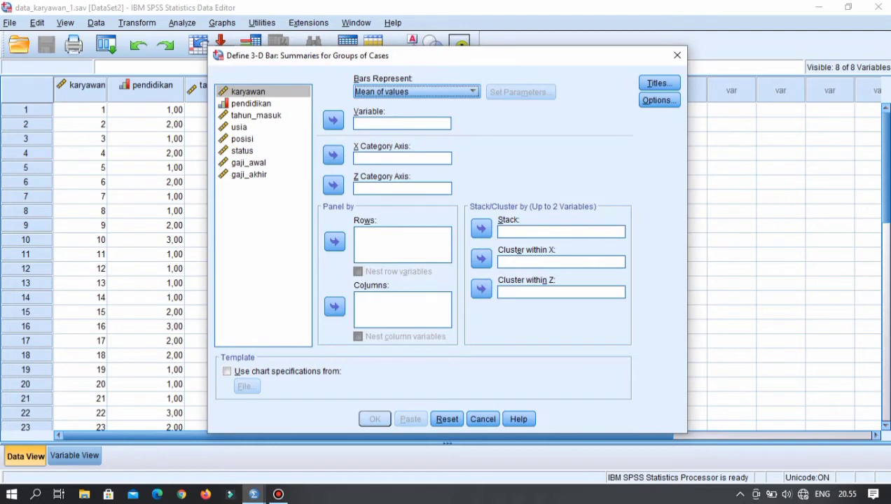
{"action": "left_click_drag", "start_coordinate": [249, 162], "coordinate": [374, 124]}
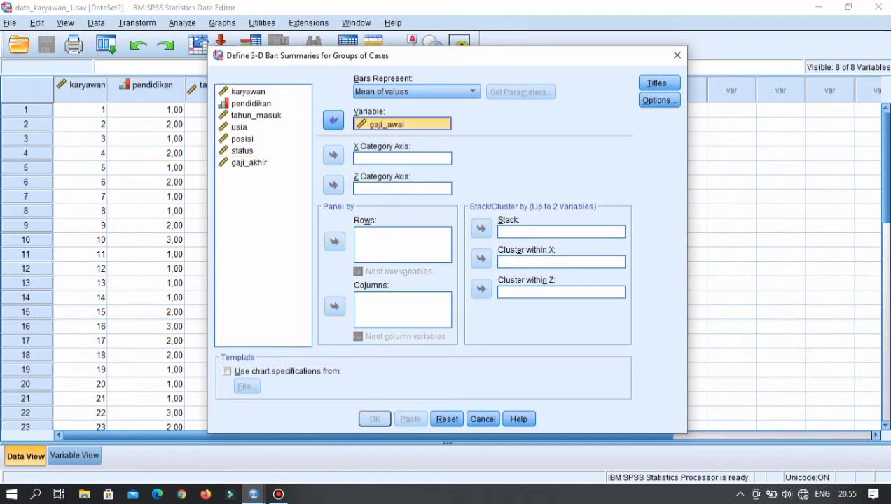
Step: Assign pendidikan to the X category axis and status to the Z category axis of the 3-D bar chart
{"action": "left_click_drag", "start_coordinate": [251, 103], "coordinate": [387, 156]}
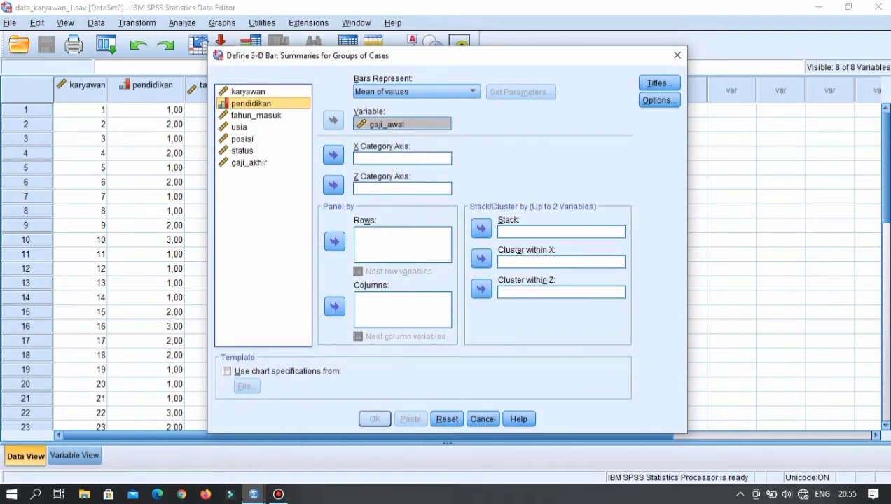
{"action": "left_click_drag", "start_coordinate": [250, 104], "coordinate": [396, 160]}
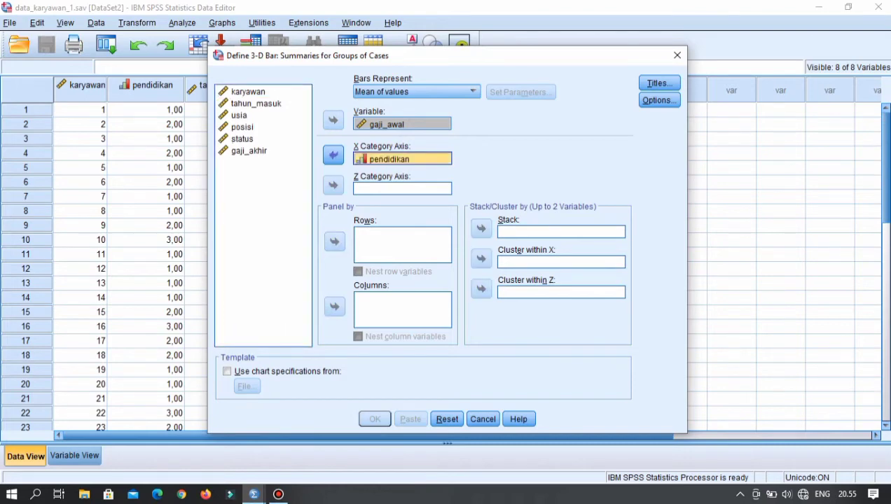
{"action": "left_click", "coordinate": [243, 138]}
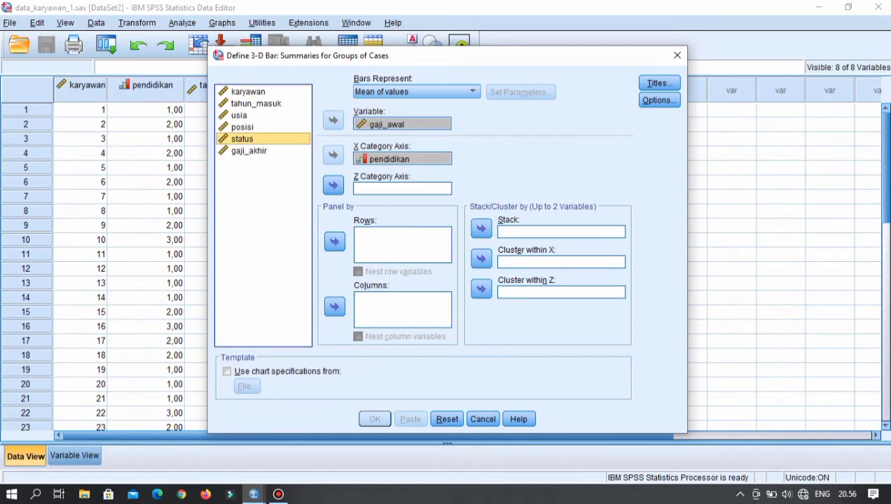
{"action": "left_click_drag", "start_coordinate": [243, 139], "coordinate": [378, 190]}
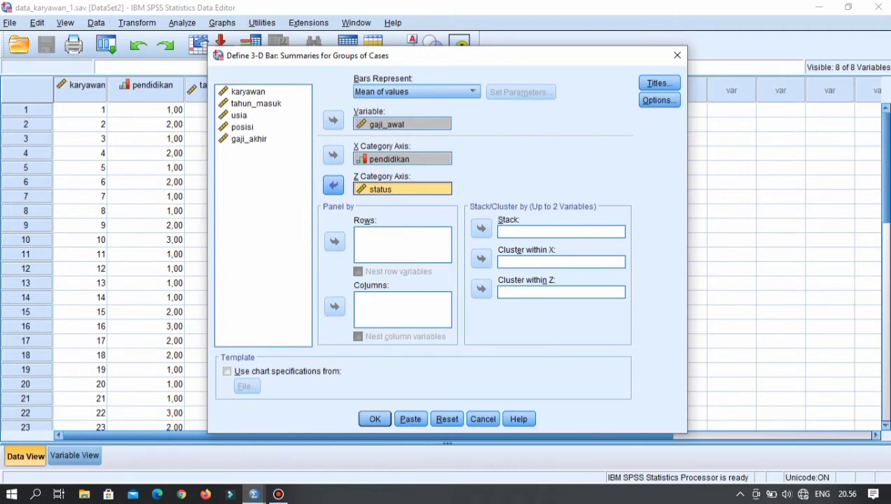
Step: Title the 3-D bar chart "grafik bar gaji awal karyawan" with the subtitle "berdasarkan pendidikan dan status karyawan" and generate it
{"action": "left_click", "coordinate": [659, 83]}
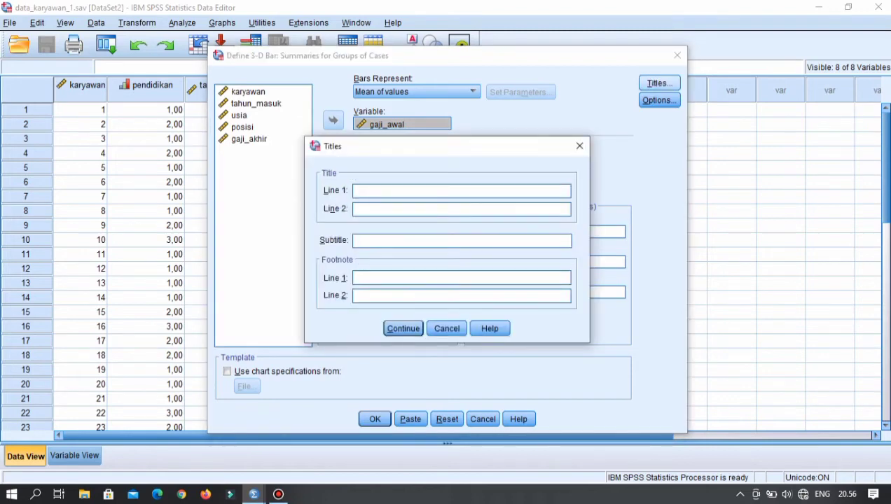
{"action": "type", "text": "grafik bar gaji awal karyawan"}
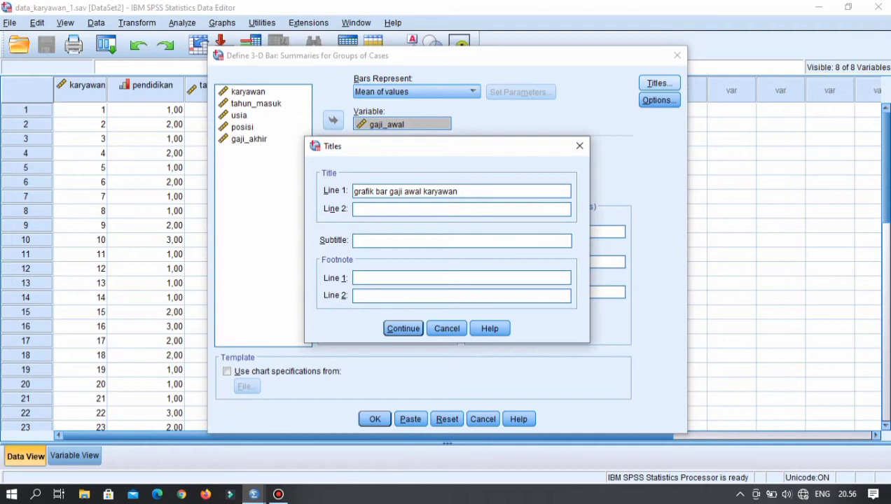
{"action": "left_click", "coordinate": [378, 241]}
{"action": "type", "text": "berdasarkan pendidika"}
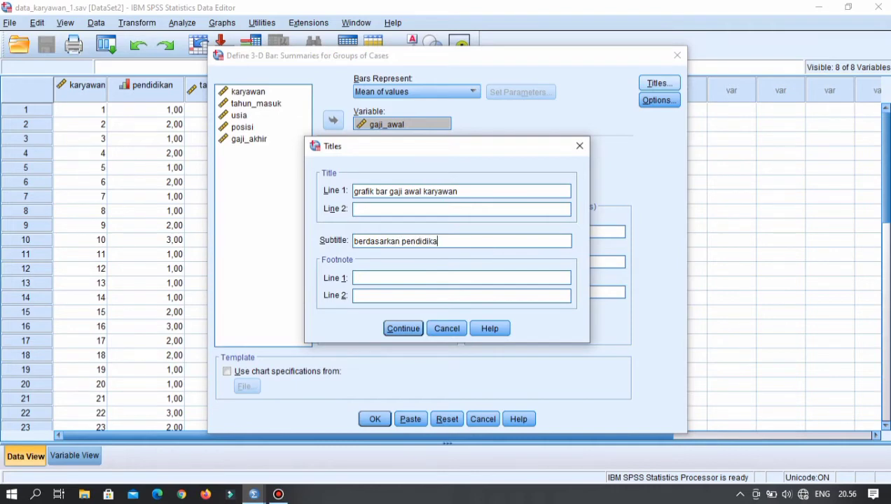
{"action": "type", "text": "n dan status karyaw"}
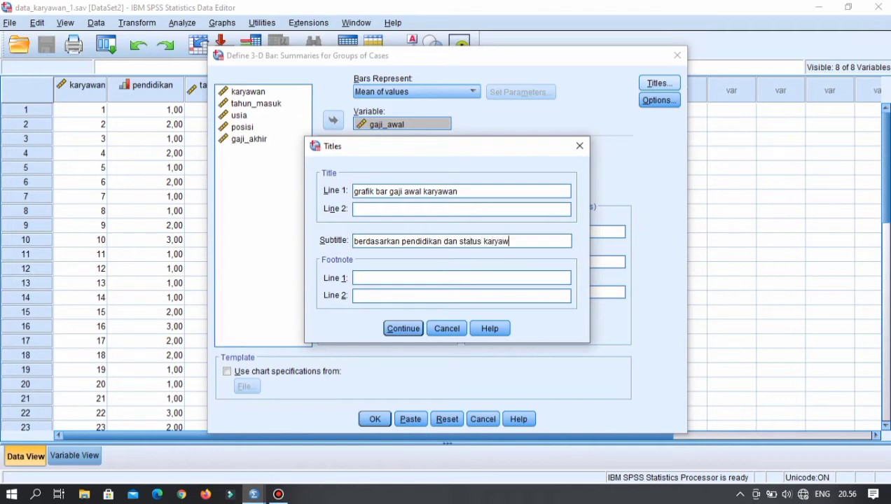
{"action": "type", "text": "an"}
{"action": "key", "text": "Return"}
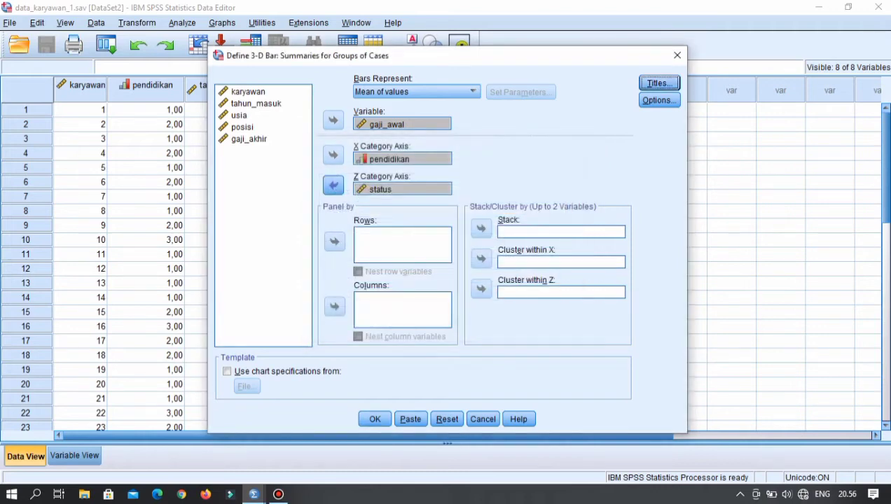
{"action": "key", "text": "Return"}
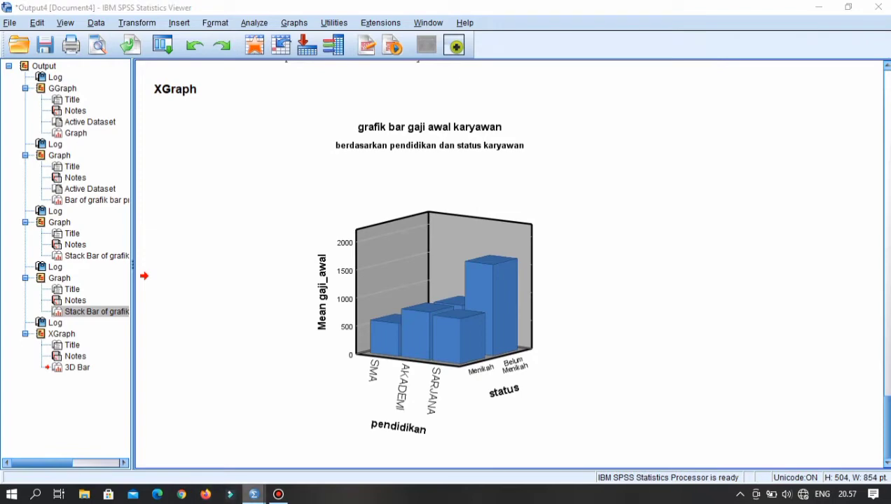
Step: Define another 3-D bar chart from data_karyawan_1.sav with groups of cases on both axes, row panels by posisi and stacks by tahun_masuk
{"action": "mouse_move", "coordinate": [254, 494]}
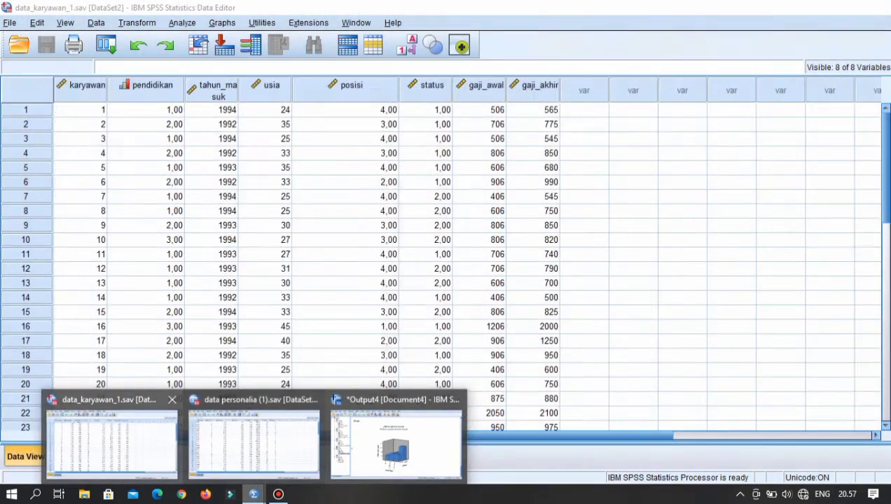
{"action": "left_click", "coordinate": [112, 441]}
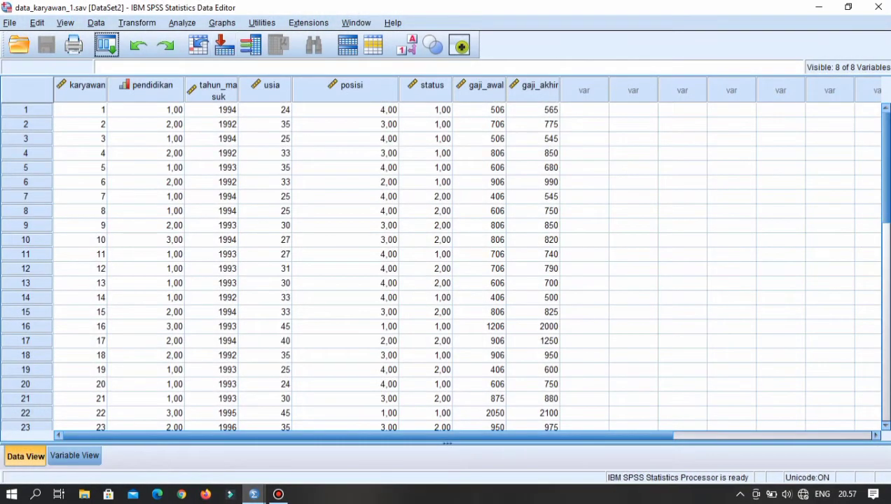
{"action": "left_click", "coordinate": [222, 22]}
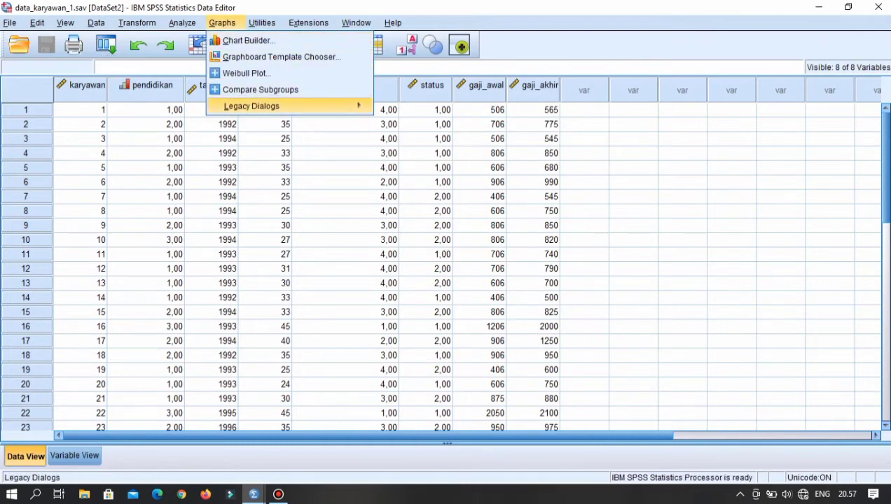
{"action": "mouse_move", "coordinate": [294, 106]}
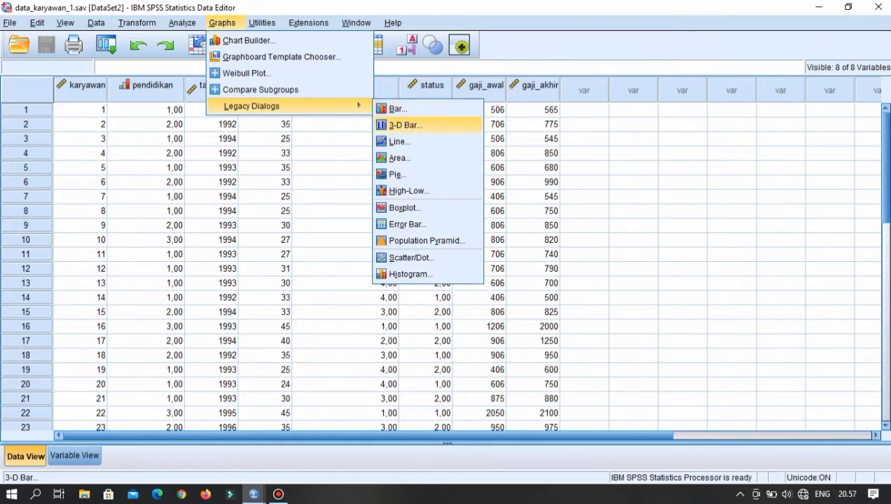
{"action": "left_click", "coordinate": [404, 125]}
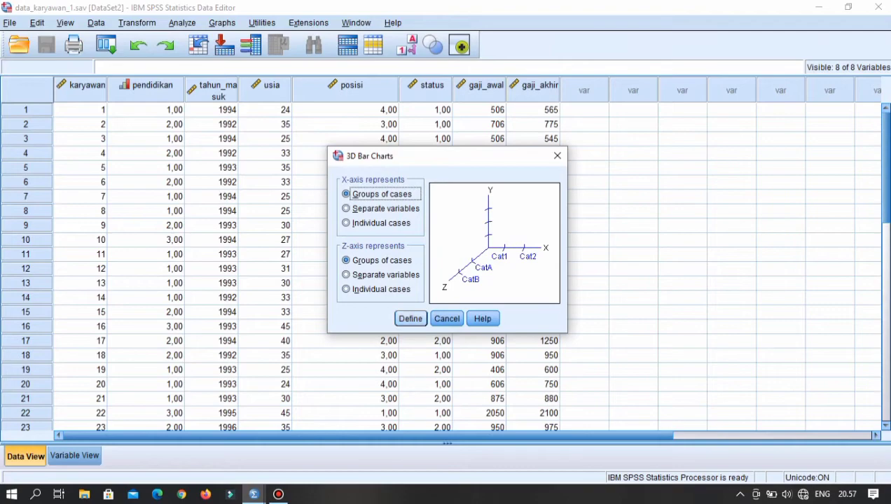
{"action": "left_click", "coordinate": [410, 319]}
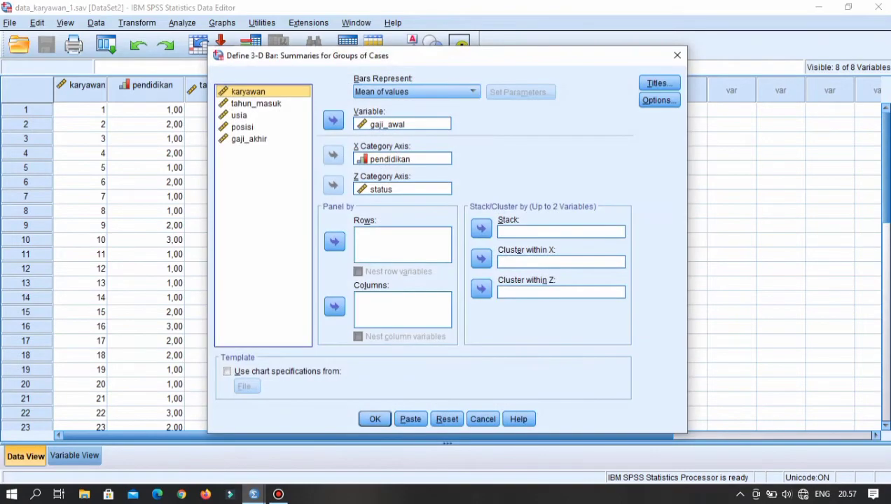
{"action": "left_click_drag", "start_coordinate": [241, 126], "coordinate": [399, 236]}
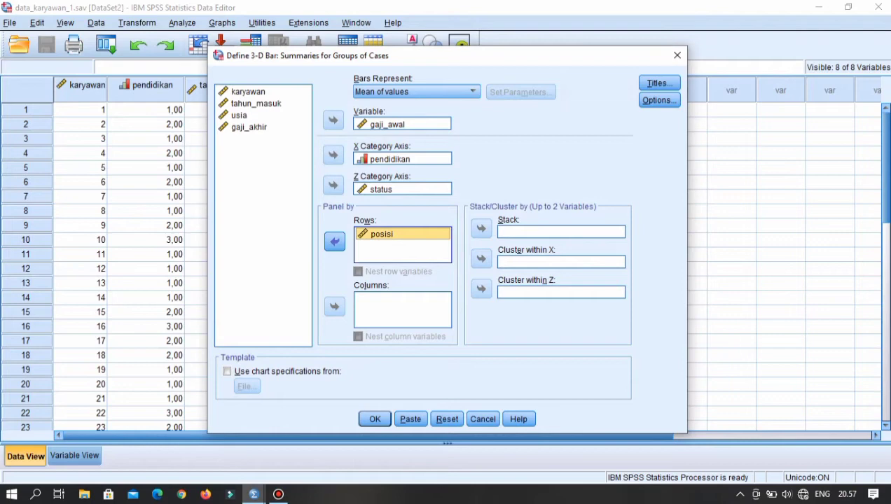
{"action": "left_click_drag", "start_coordinate": [256, 103], "coordinate": [551, 233]}
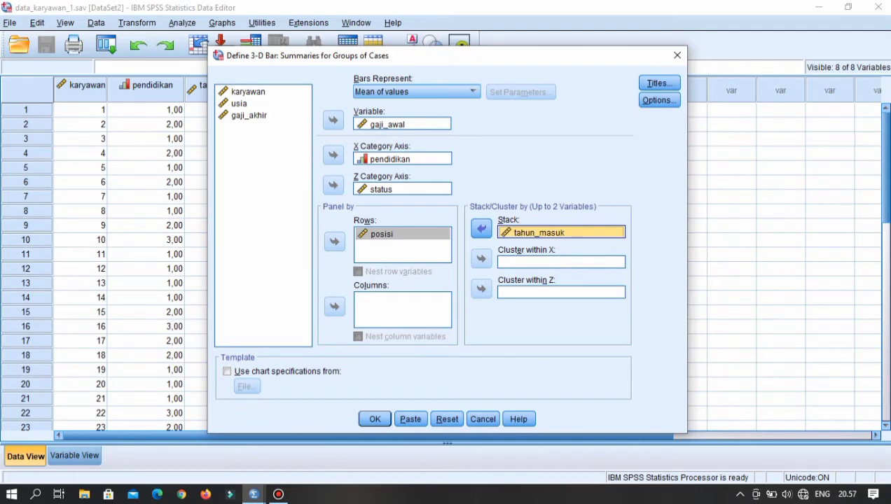
Step: Replace the 3-D bar chart's title with "berdasarkan pendidikan dan status karyawan untuk setiap posisi pada tahun masuk karyawan"
{"action": "left_click", "coordinate": [660, 83]}
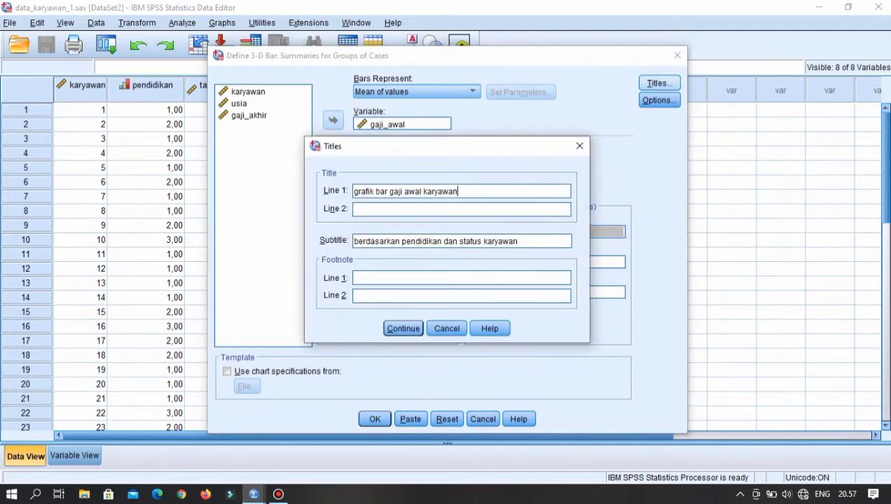
{"action": "key", "text": "BackSpace"}
{"action": "key", "text": "BackSpace"}
{"action": "key", "text": "BackSpace"}
{"action": "key", "text": "BackSpace"}
{"action": "key", "text": "BackSpace"}
{"action": "key", "text": "BackSpace"}
{"action": "key", "text": "BackSpace"}
{"action": "key", "text": "BackSpace"}
{"action": "key", "text": "BackSpace"}
{"action": "key", "text": "BackSpace"}
{"action": "key", "text": "BackSpace"}
{"action": "key", "text": "BackSpace"}
{"action": "key", "text": "BackSpace"}
{"action": "key", "text": "BackSpace"}
{"action": "key", "text": "BackSpace"}
{"action": "key", "text": "BackSpace"}
{"action": "key", "text": "BackSpace"}
{"action": "key", "text": "BackSpace"}
{"action": "key", "text": "BackSpace"}
{"action": "key", "text": "BackSpace"}
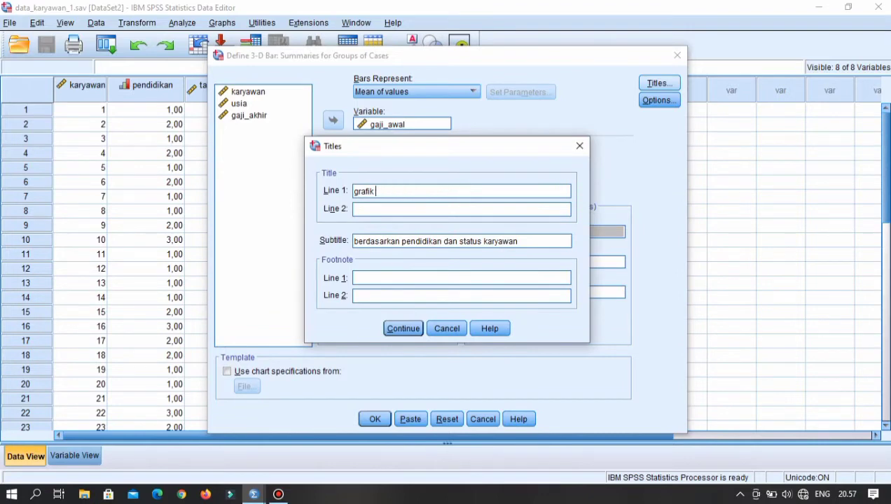
{"action": "key", "text": "BackSpace"}
{"action": "key", "text": "BackSpace"}
{"action": "key", "text": "BackSpace"}
{"action": "key", "text": "BackSpace"}
{"action": "key", "text": "BackSpace"}
{"action": "key", "text": "BackSpace"}
{"action": "key", "text": "BackSpace"}
{"action": "type", "text": "berdasarkan pendi"}
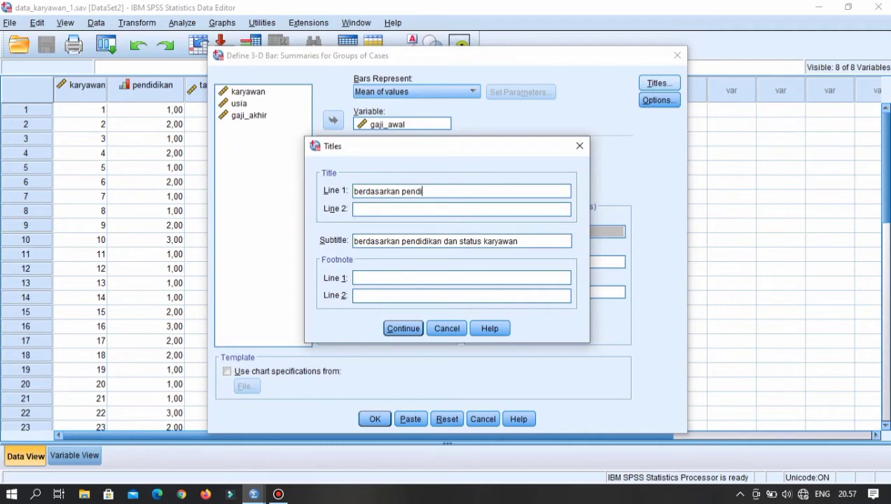
{"action": "type", "text": "dikan dan status karyawa"}
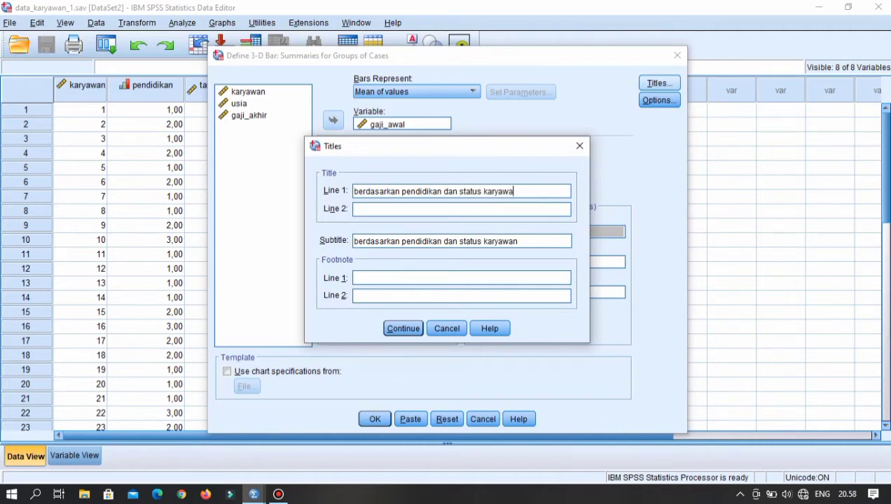
{"action": "type", "text": "n untuk setiap posisi"}
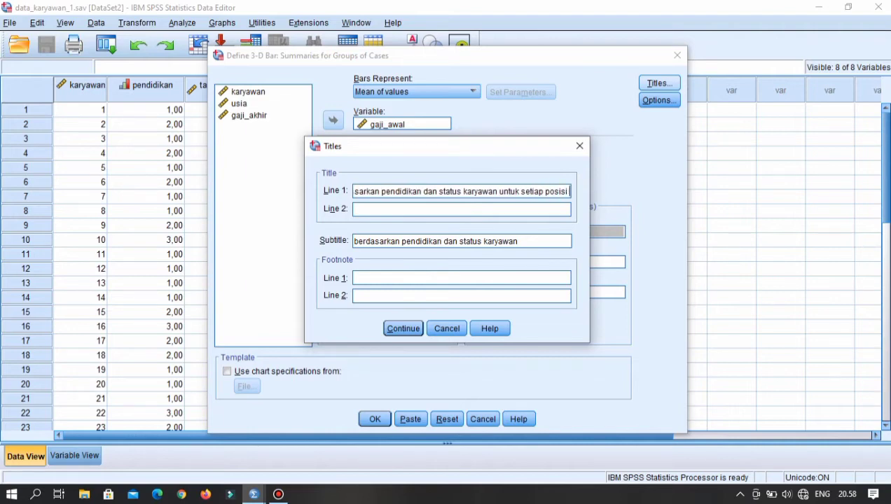
{"action": "type", "text": " pada tahun"}
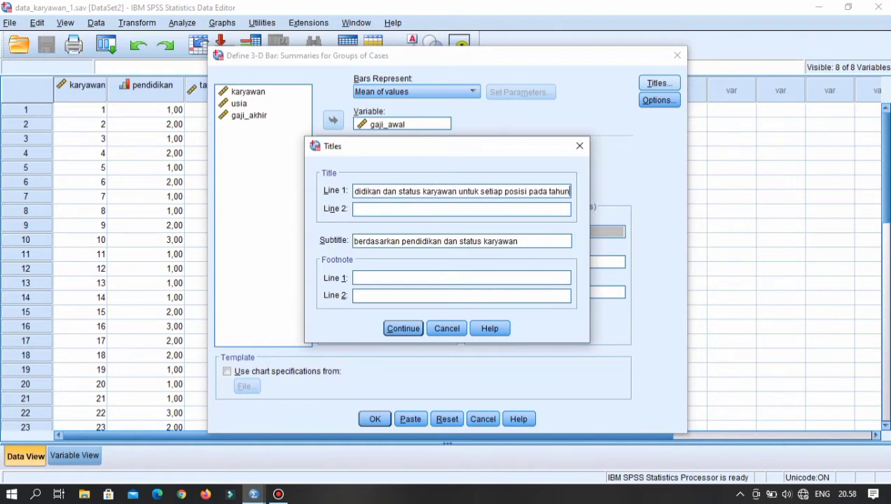
{"action": "type", "text": " masuk kary"}
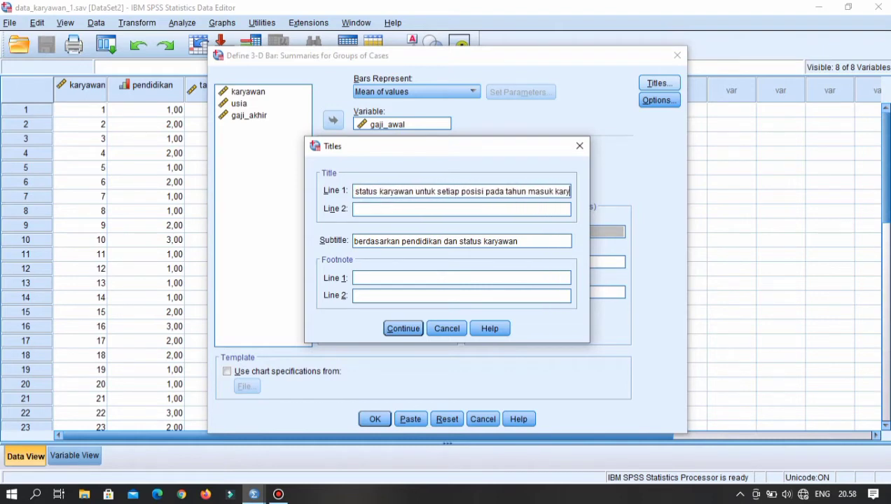
{"action": "type", "text": "awan"}
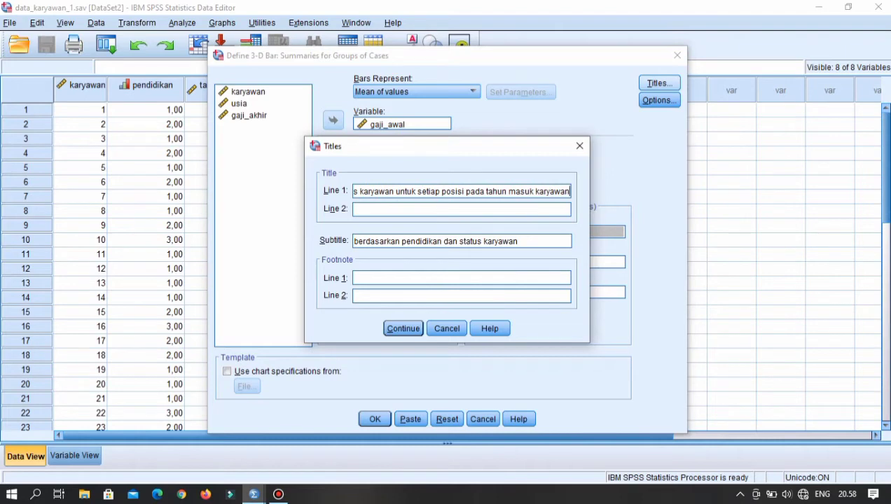
Step: Clear the 3-D bar chart's subtitle and generate the paneled, stacked chart
{"action": "left_click", "coordinate": [520, 241]}
{"action": "left_click_drag", "start_coordinate": [520, 242], "coordinate": [359, 242]}
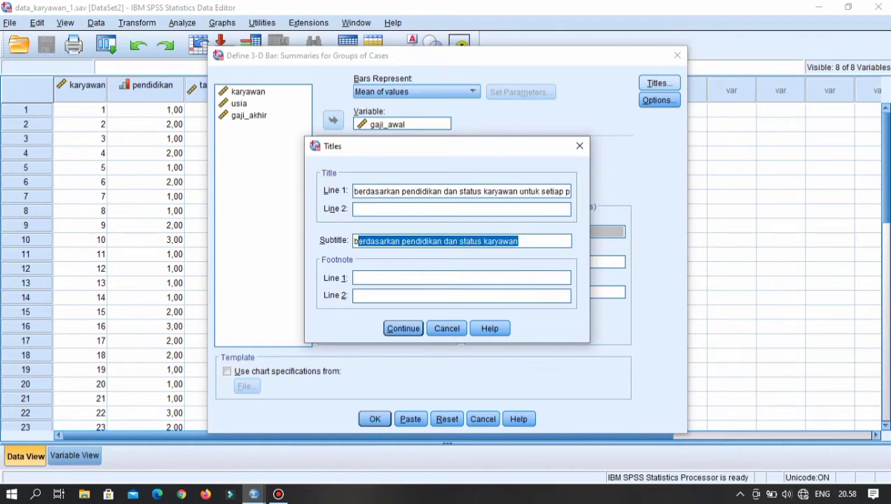
{"action": "key", "text": "BackSpace"}
{"action": "key", "text": "BackSpace"}
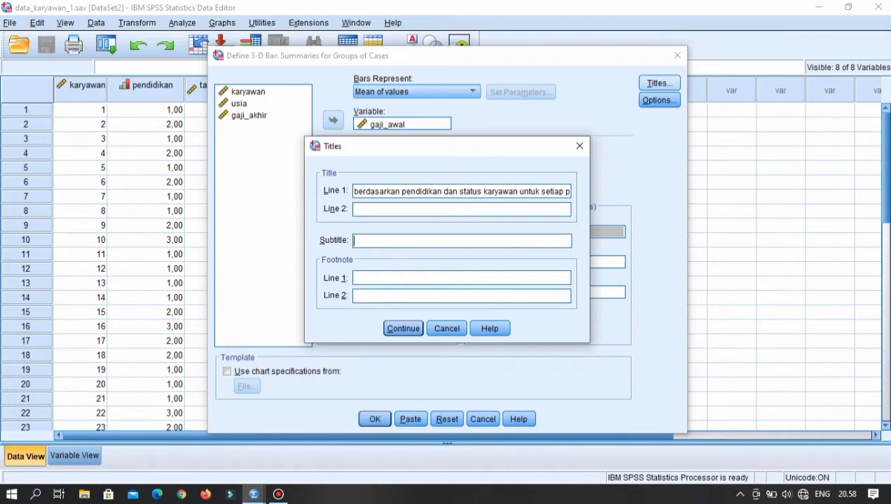
{"action": "left_click", "coordinate": [403, 329]}
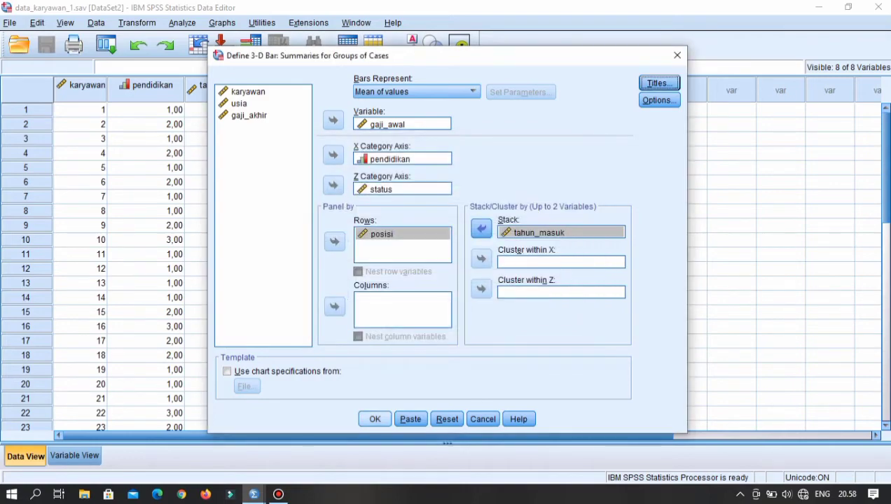
{"action": "left_click", "coordinate": [374, 418]}
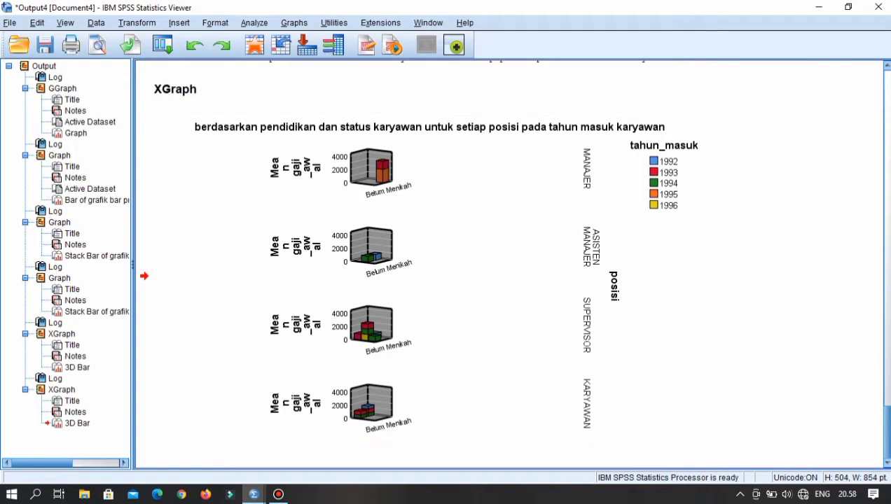
Step: Start a legacy pie chart for data_karyawan_1.sav using summaries for groups of cases
{"action": "left_click", "coordinate": [253, 494]}
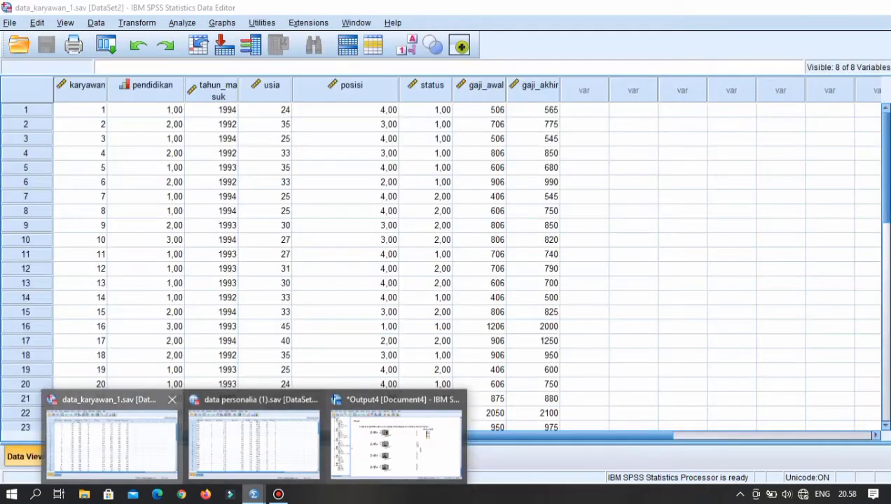
{"action": "left_click", "coordinate": [112, 440]}
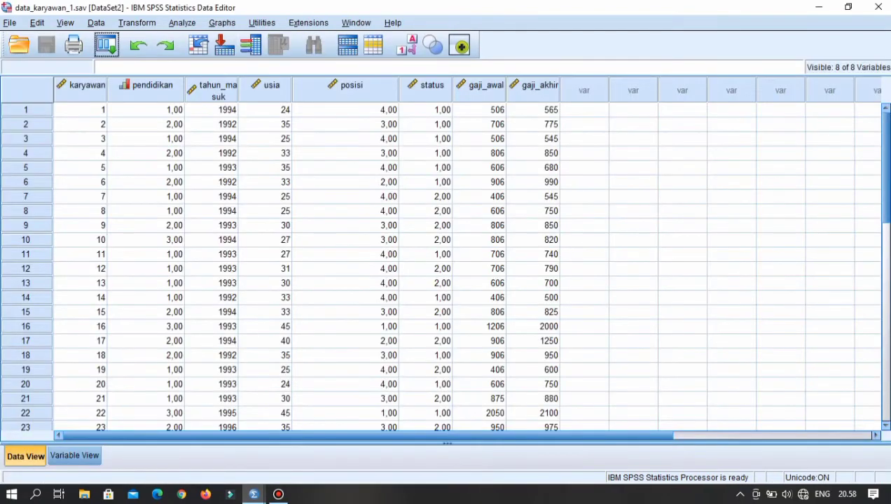
{"action": "left_click", "coordinate": [222, 22]}
{"action": "mouse_move", "coordinate": [266, 106]}
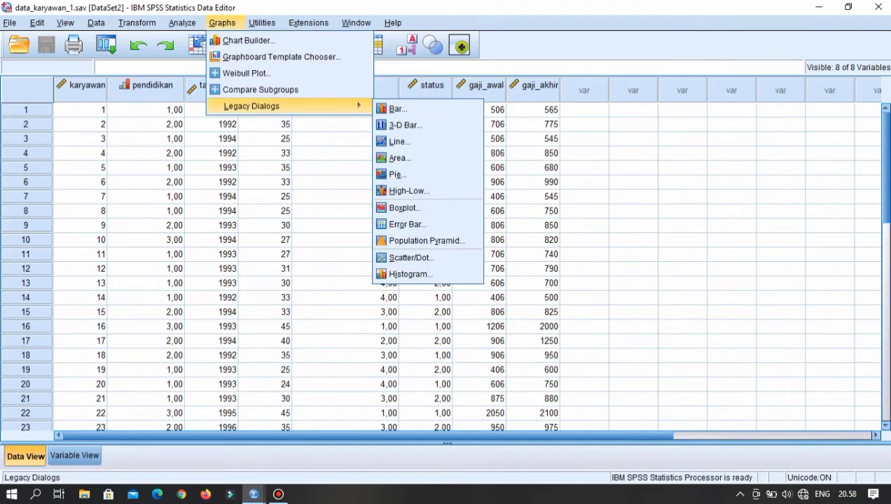
{"action": "key", "text": "Right"}
{"action": "key", "text": "Down"}
{"action": "key", "text": "Down"}
{"action": "key", "text": "Down"}
{"action": "key", "text": "Down"}
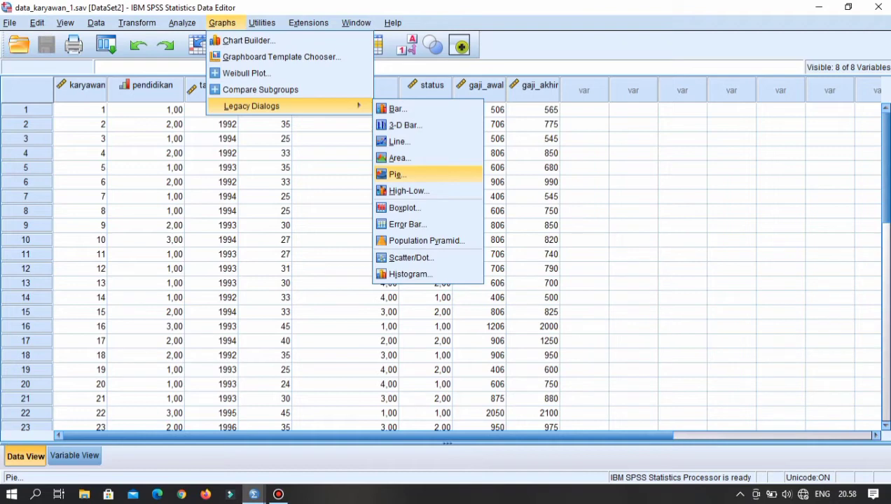
{"action": "key", "text": "Return"}
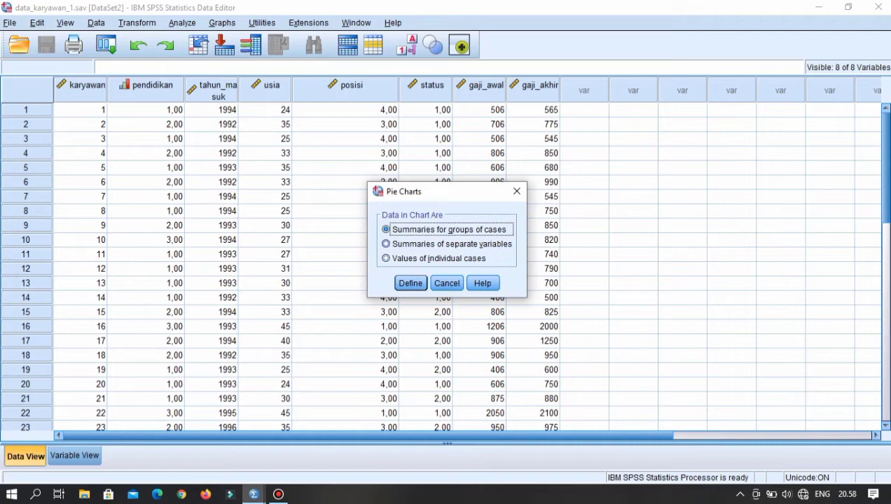
{"action": "left_click", "coordinate": [386, 244]}
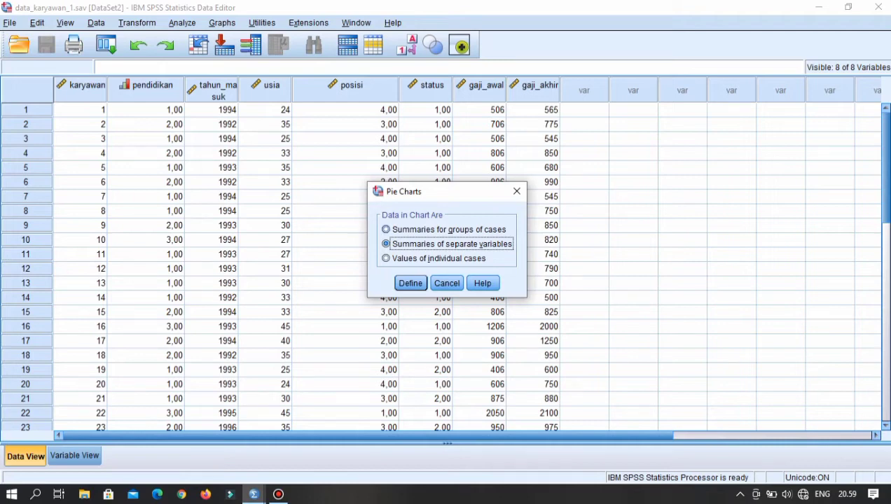
{"action": "left_click", "coordinate": [387, 230]}
{"action": "left_click", "coordinate": [411, 284]}
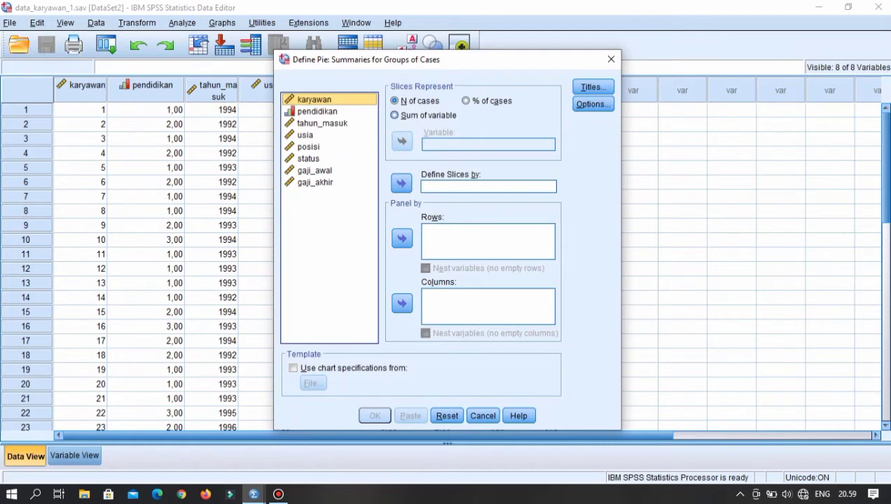
Step: Make the pie slices represent the sum of gaji_awal and define the slices by posisi
{"action": "left_click", "coordinate": [394, 115]}
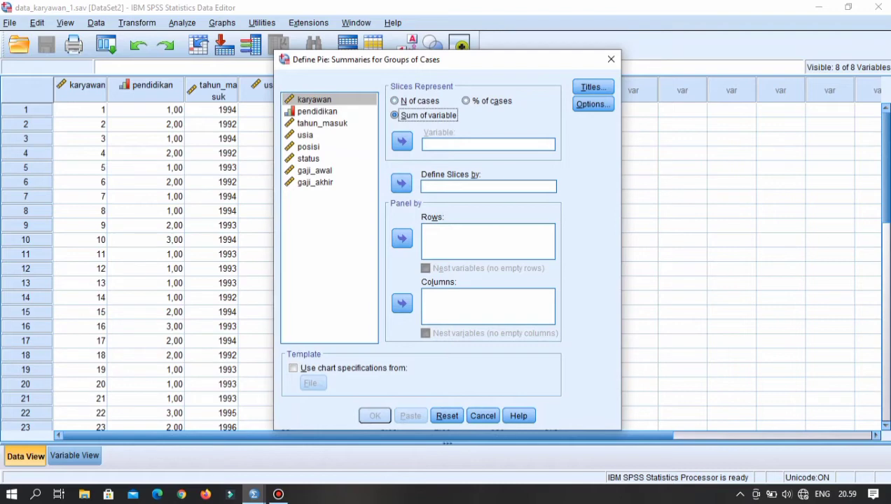
{"action": "left_click_drag", "start_coordinate": [314, 171], "coordinate": [473, 145]}
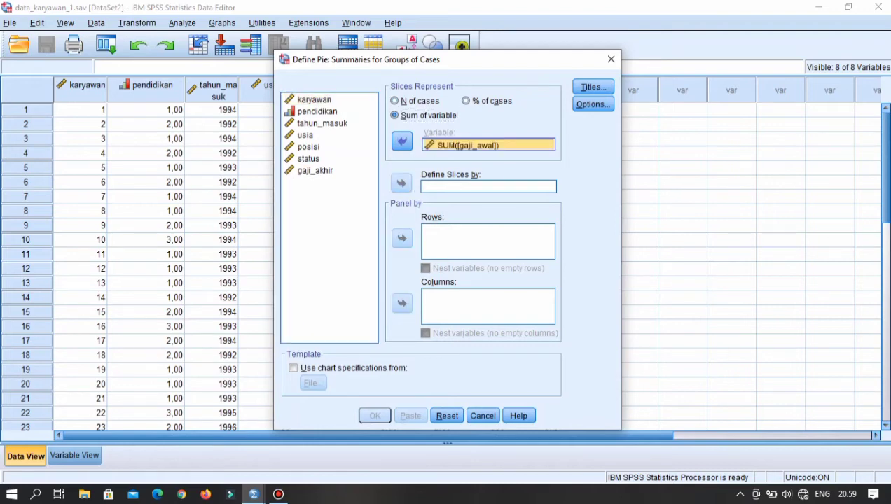
{"action": "left_click_drag", "start_coordinate": [308, 147], "coordinate": [444, 186]}
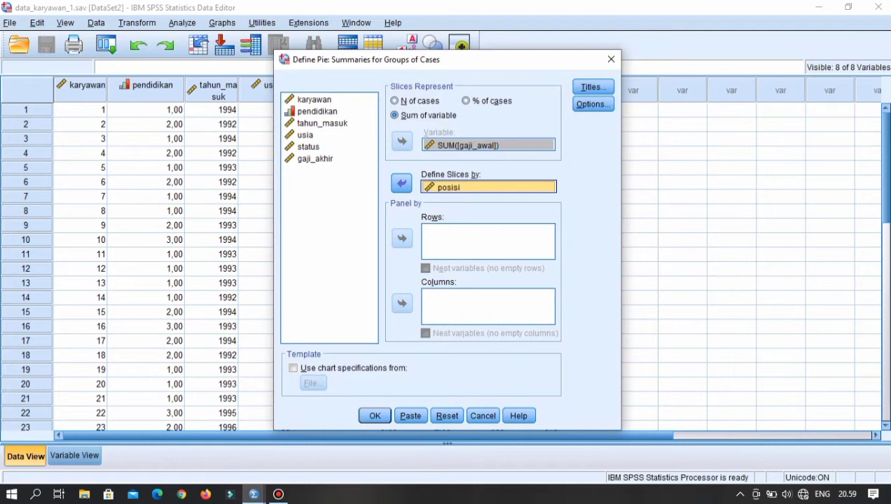
Step: Give the pie chart the title "grafik pie posisi karyawan"
{"action": "left_click", "coordinate": [593, 87]}
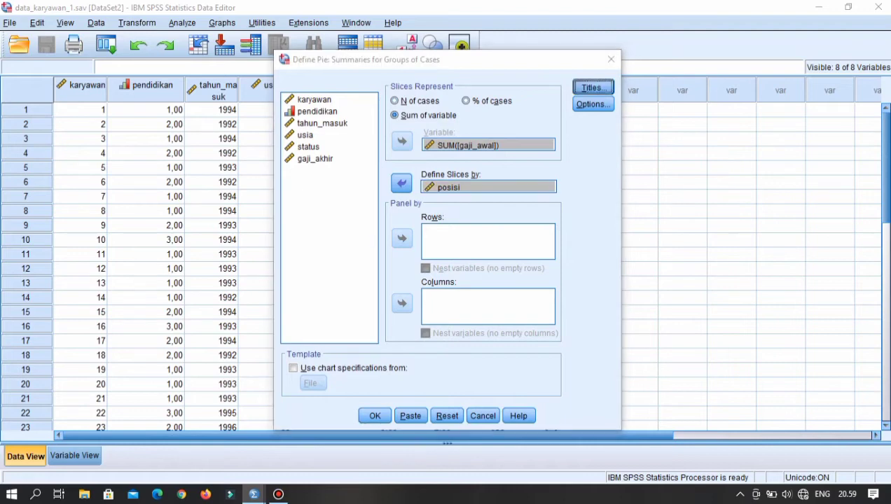
{"action": "type", "text": "grafik "}
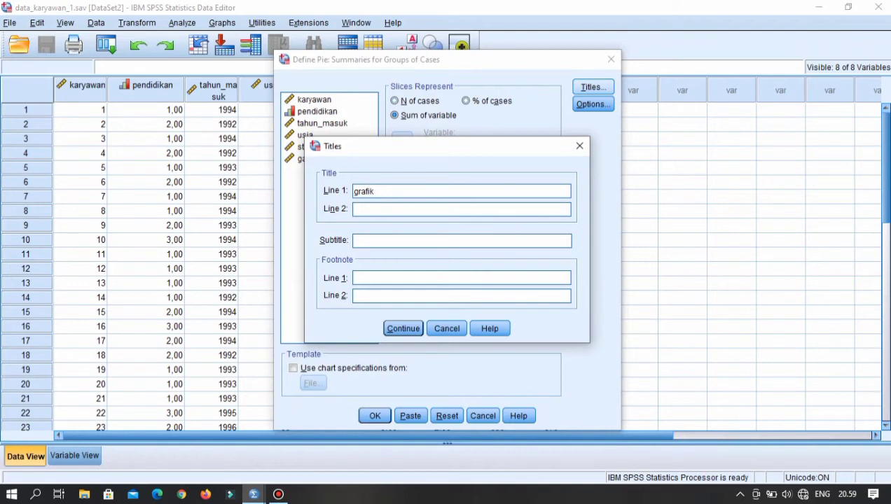
{"action": "type", "text": "pie posisi karyawan"}
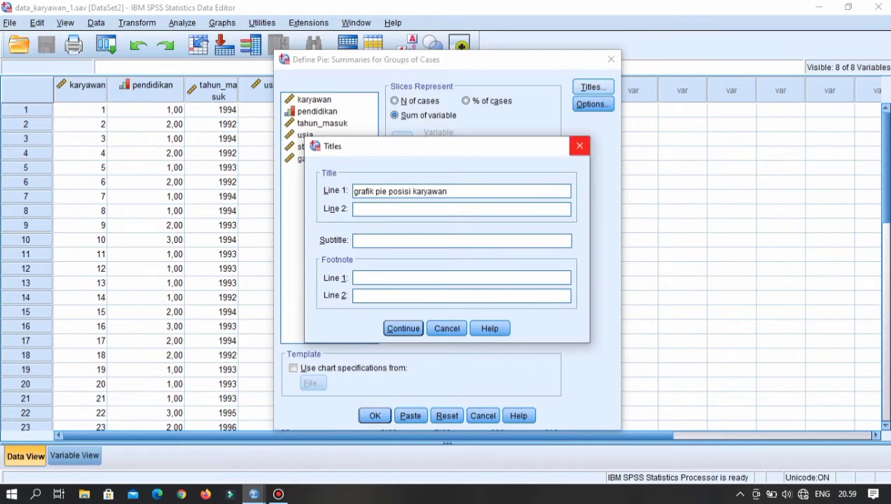
Step: Set the pie chart's subtitle to "berdasarkan gaji awal" and accept the titles
{"action": "left_click", "coordinate": [455, 241]}
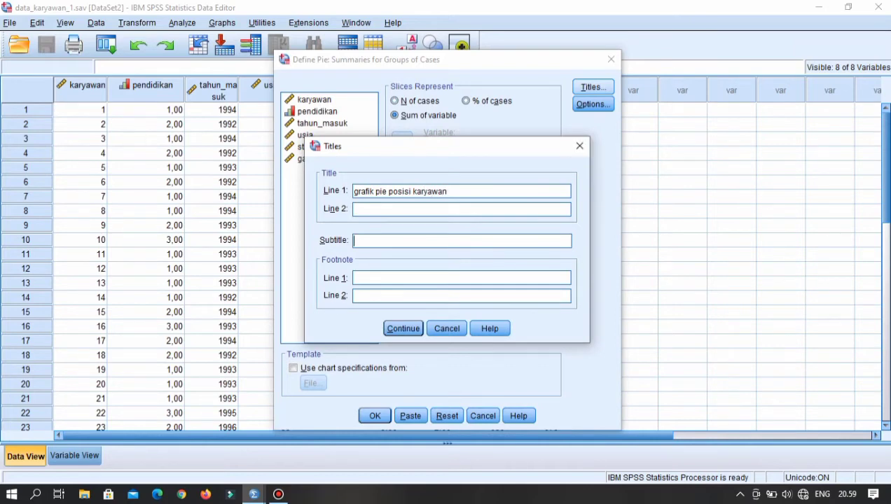
{"action": "type", "text": "berdasarkan gaji"}
{"action": "key", "text": "BackSpace"}
{"action": "key", "text": "BackSpace"}
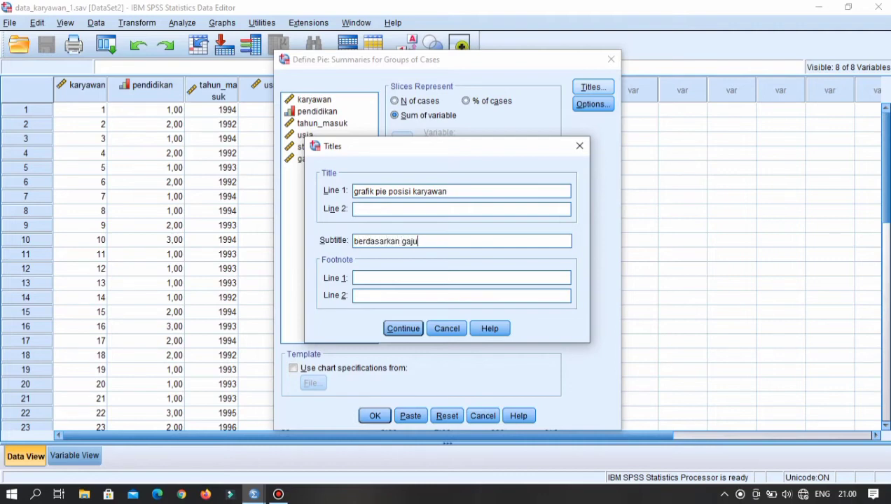
{"action": "type", "text": "i awal"}
{"action": "left_click", "coordinate": [402, 328]}
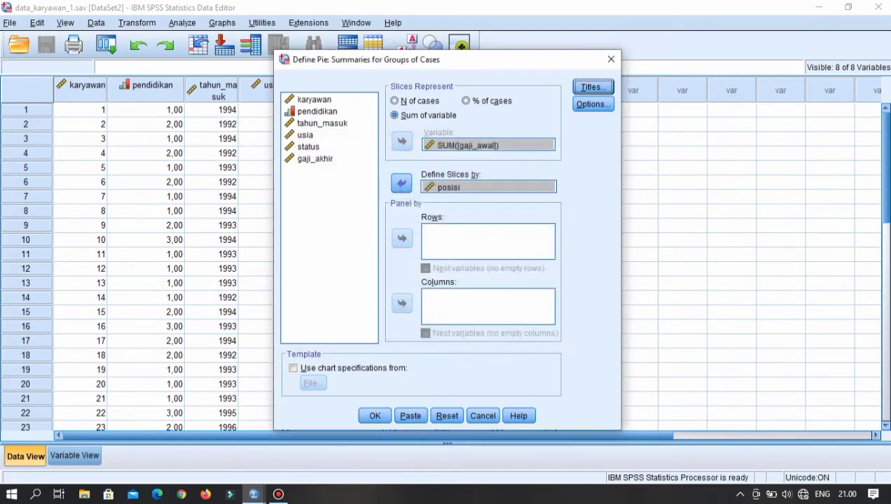
Step: Generate the pie chart and show data value labels with the sum of gaji_awal on its slices
{"action": "left_click", "coordinate": [375, 415]}
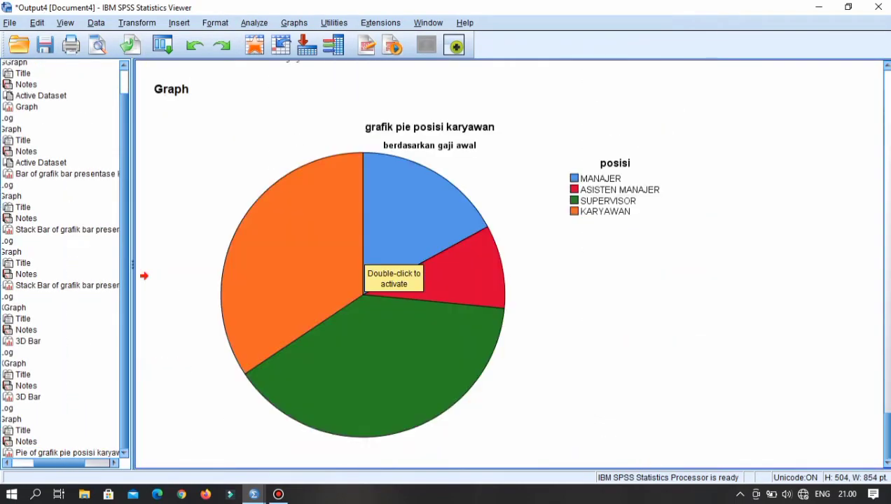
{"action": "double_click", "coordinate": [386, 414]}
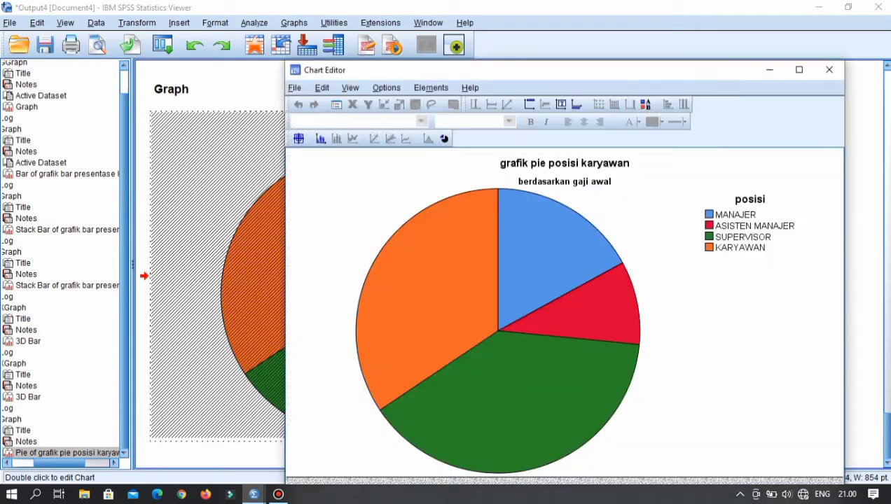
{"action": "left_click", "coordinate": [320, 139]}
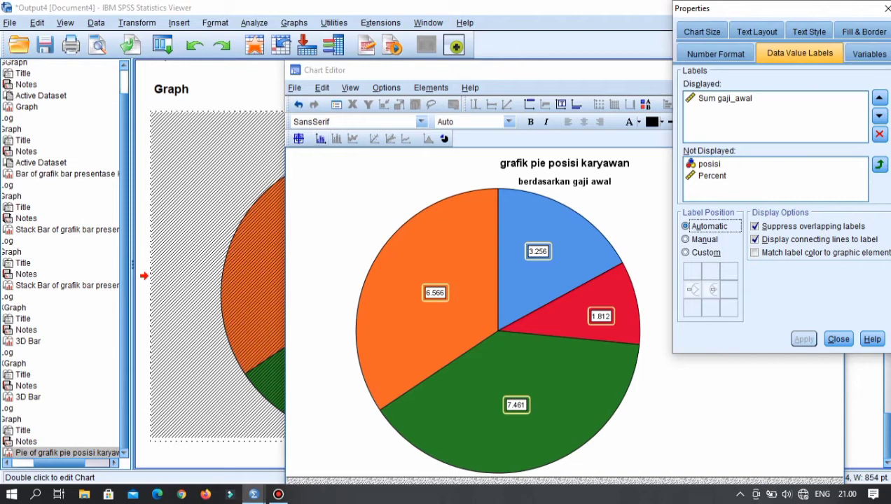
{"action": "left_click", "coordinate": [838, 339]}
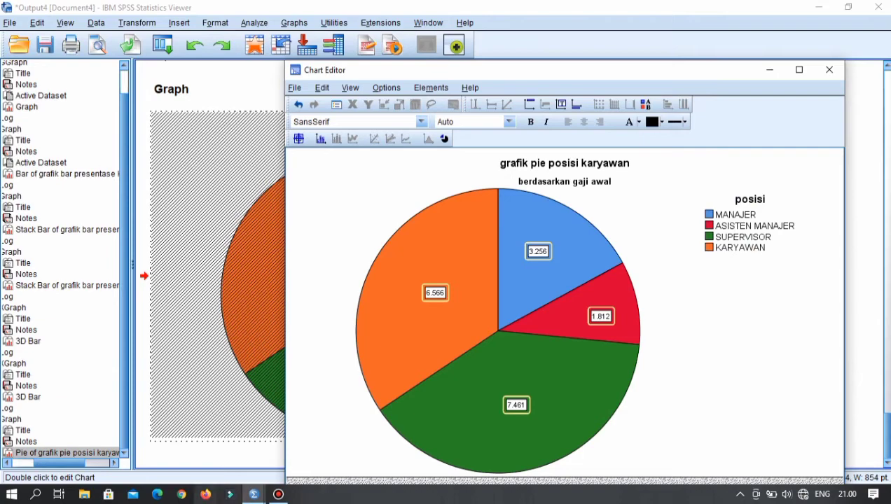
Step: Return to data_karyawan_1.sav, start another legacy pie chart using summaries for groups of cases, and reset its definition
{"action": "left_click", "coordinate": [254, 494]}
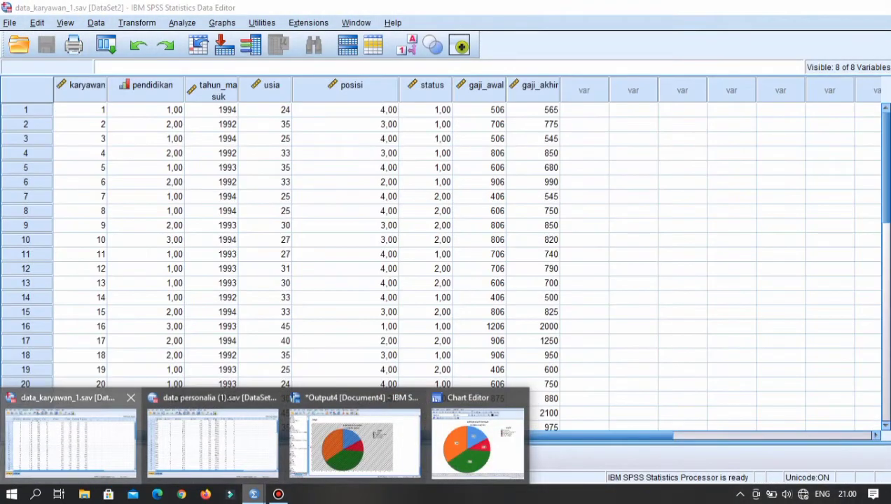
{"action": "left_click", "coordinate": [70, 437]}
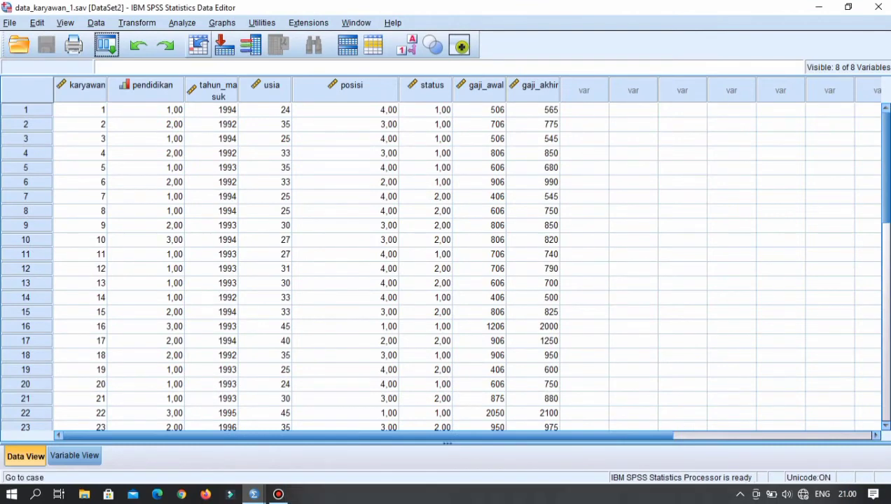
{"action": "left_click", "coordinate": [222, 22]}
{"action": "mouse_move", "coordinate": [280, 106]}
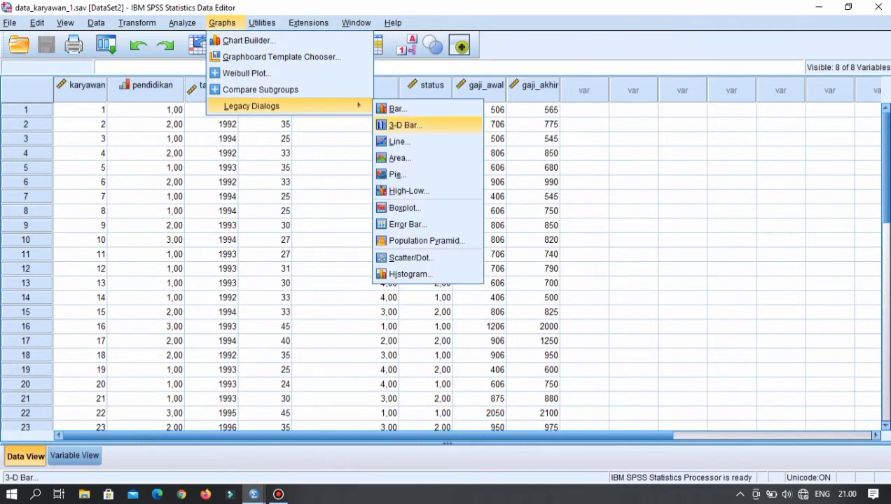
{"action": "left_click", "coordinate": [397, 175]}
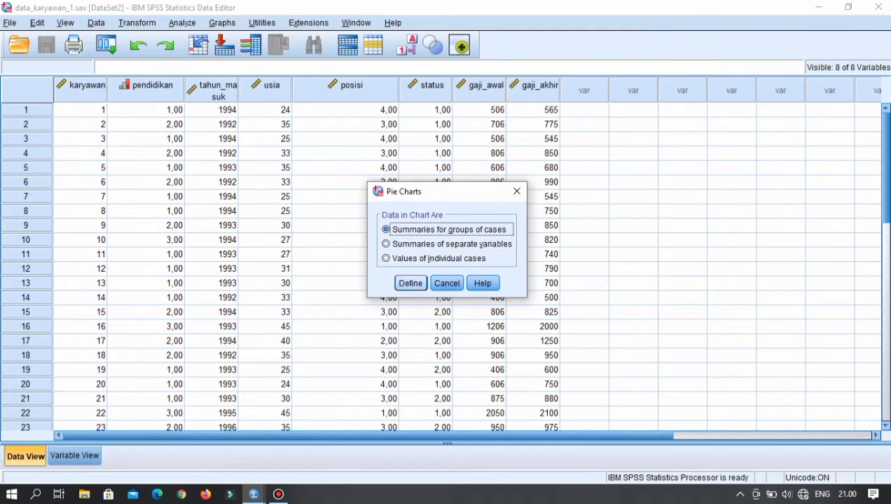
{"action": "left_click", "coordinate": [410, 283]}
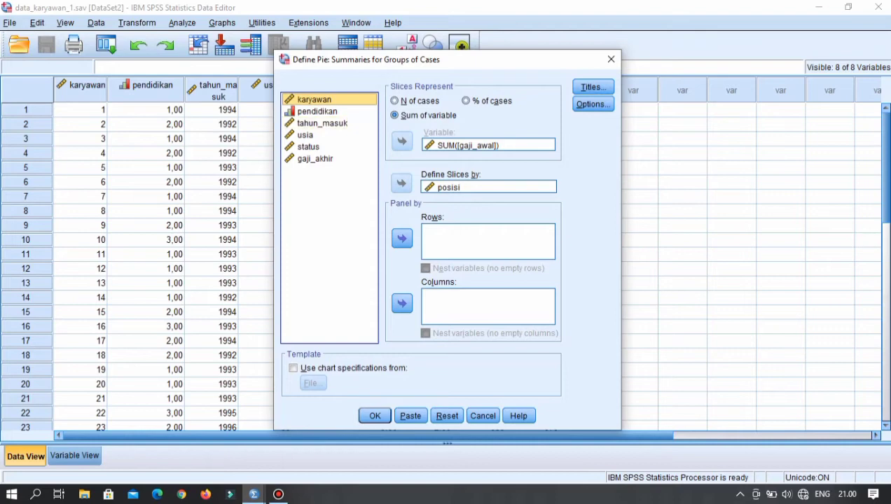
{"action": "left_click", "coordinate": [447, 416]}
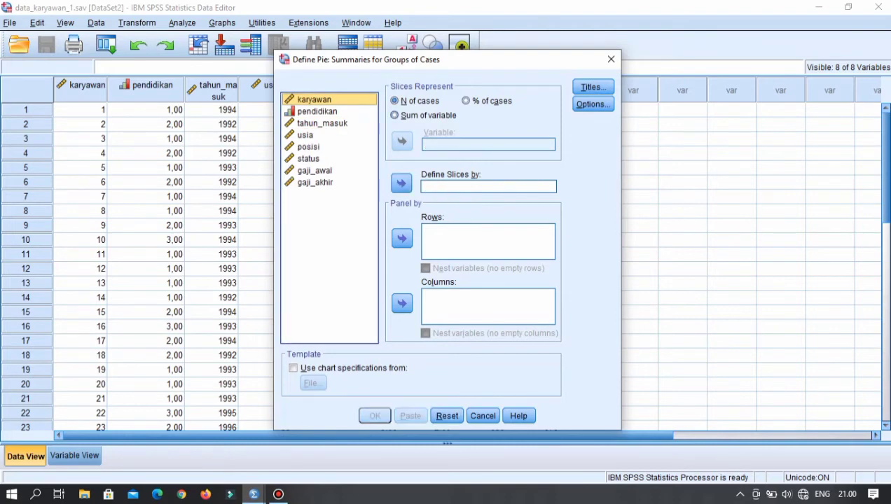
Step: Make the slices represent the sum of gaji_awal, define them by posisi, and panel the pie chart in rows by pendidikan
{"action": "left_click", "coordinate": [395, 114]}
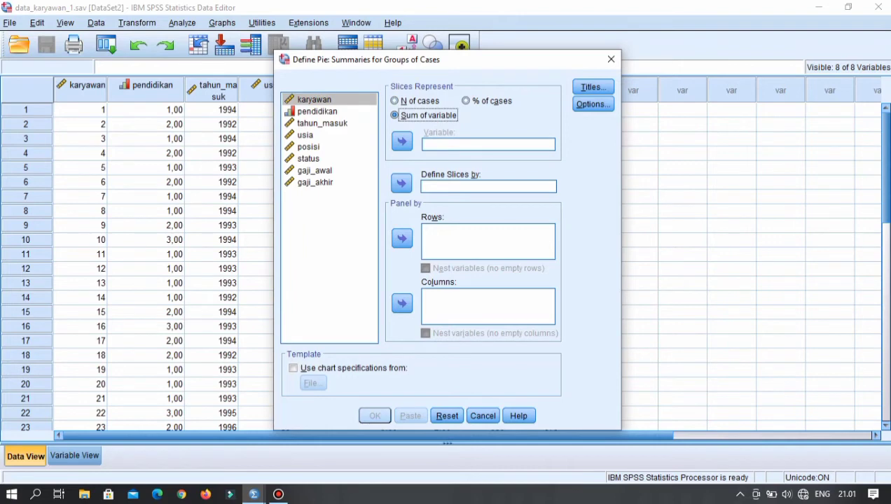
{"action": "left_click_drag", "start_coordinate": [314, 171], "coordinate": [476, 147]}
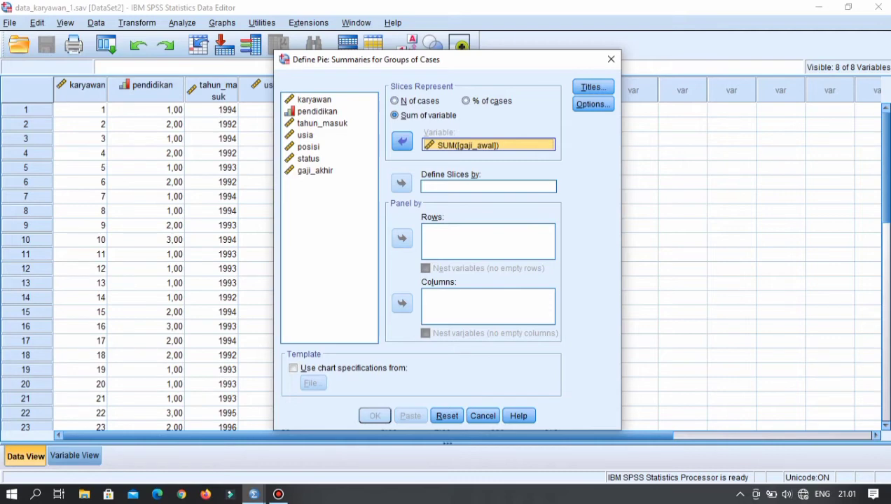
{"action": "left_click_drag", "start_coordinate": [308, 147], "coordinate": [458, 188]}
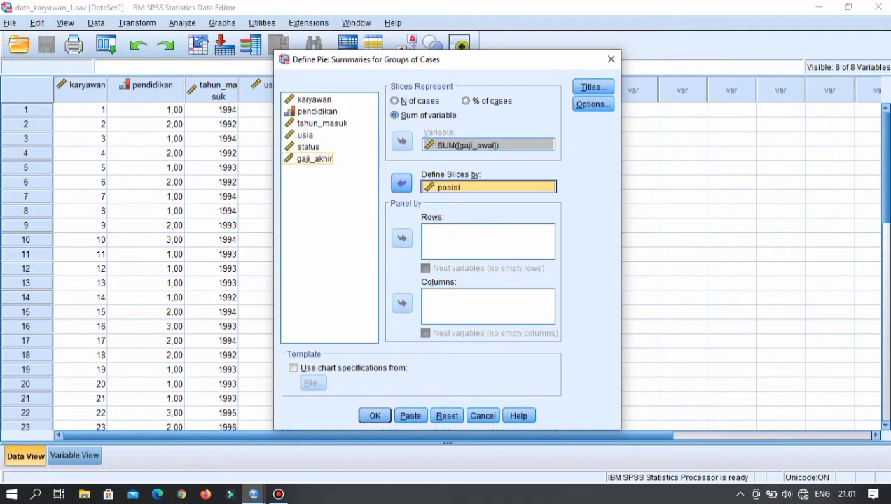
{"action": "left_click", "coordinate": [330, 217]}
{"action": "left_click_drag", "start_coordinate": [316, 111], "coordinate": [523, 247]}
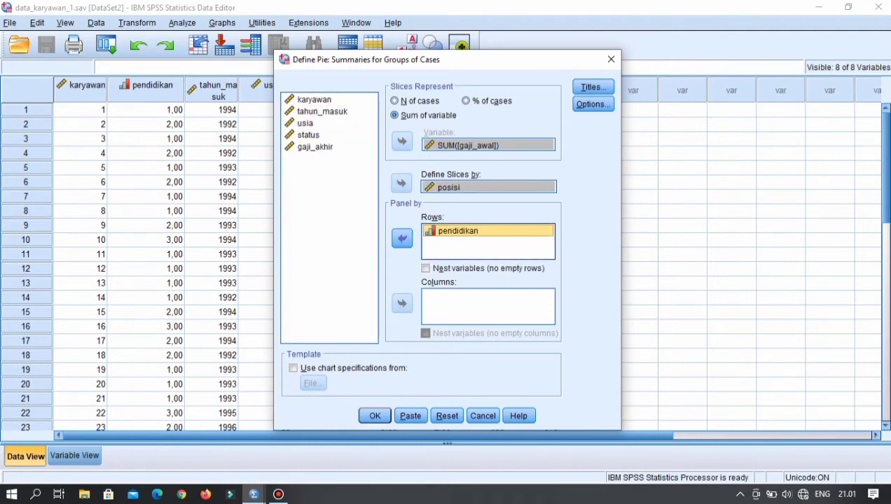
Step: Give the paneled pie chart the title "grafik pie posisi karyawan dan gaji awal"
{"action": "left_click", "coordinate": [593, 87]}
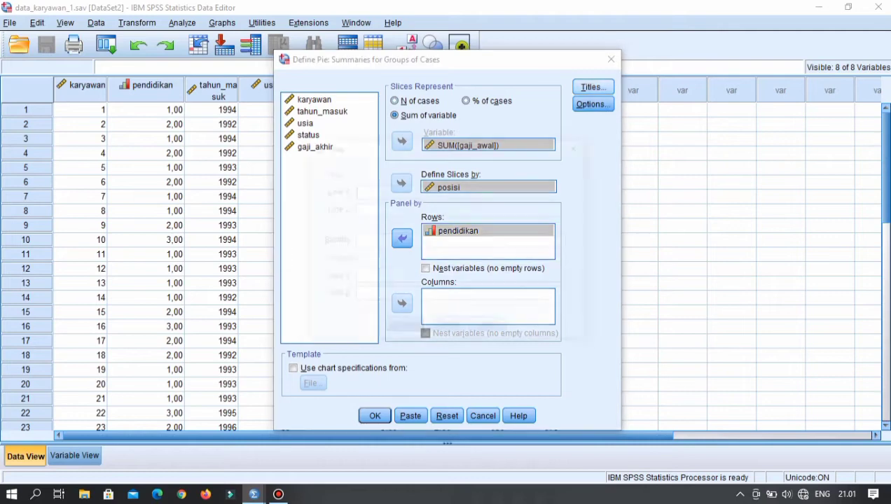
{"action": "type", "text": "grafik"}
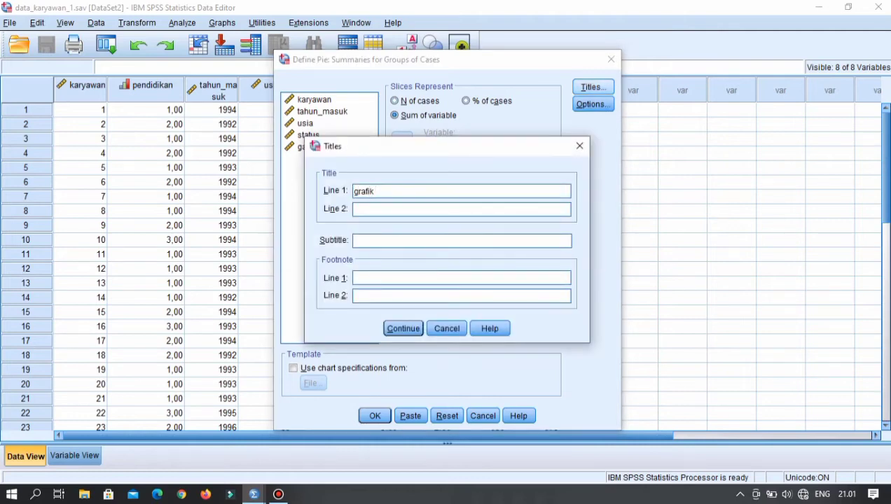
{"action": "type", "text": " pie posisi karyawan dan agji"}
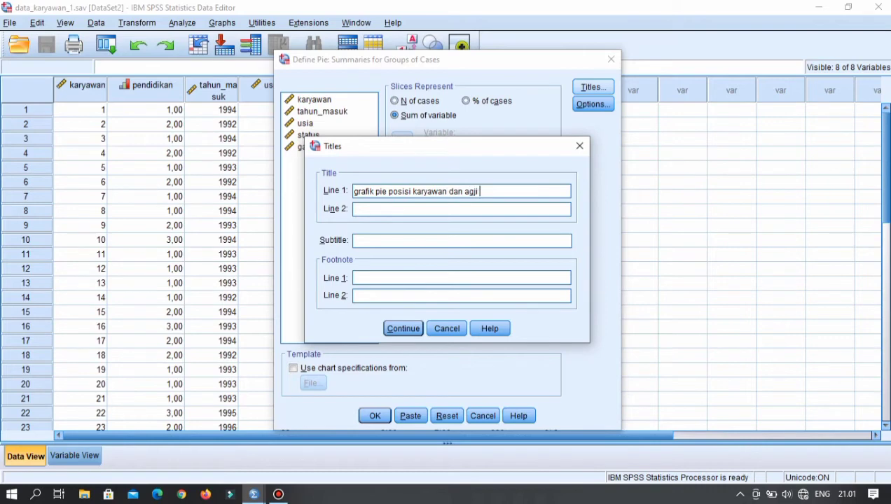
{"action": "key", "text": "BackSpace"}
{"action": "key", "text": "BackSpace"}
{"action": "type", "text": "gaji awal"}
Step: Set the paneled pie chart's subtitle to "berdasarkan tingkat pendidikan" and accept the titles
{"action": "left_click", "coordinate": [355, 241]}
{"action": "type", "text": "berdasarkan "}
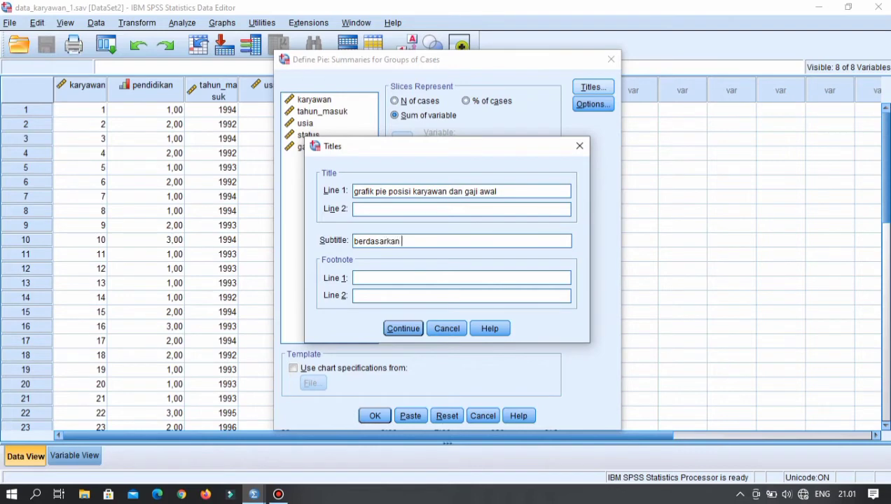
{"action": "type", "text": "tingkat pendidikan"}
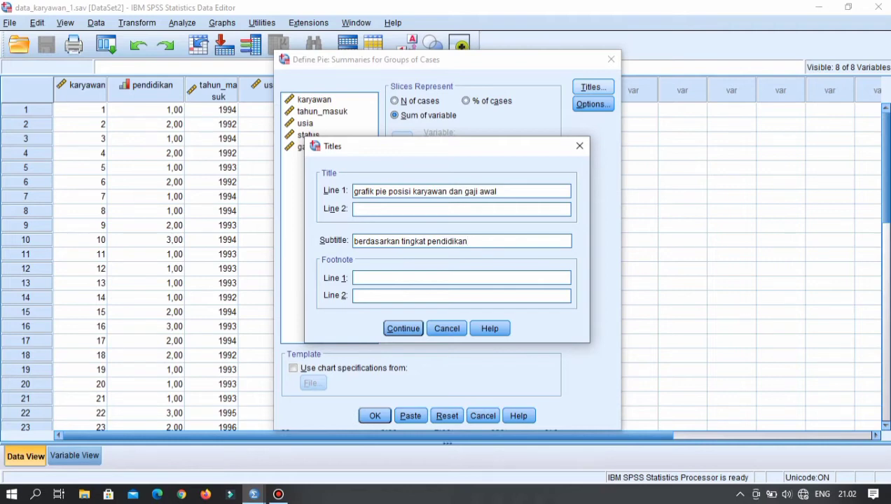
{"action": "key", "text": "Return"}
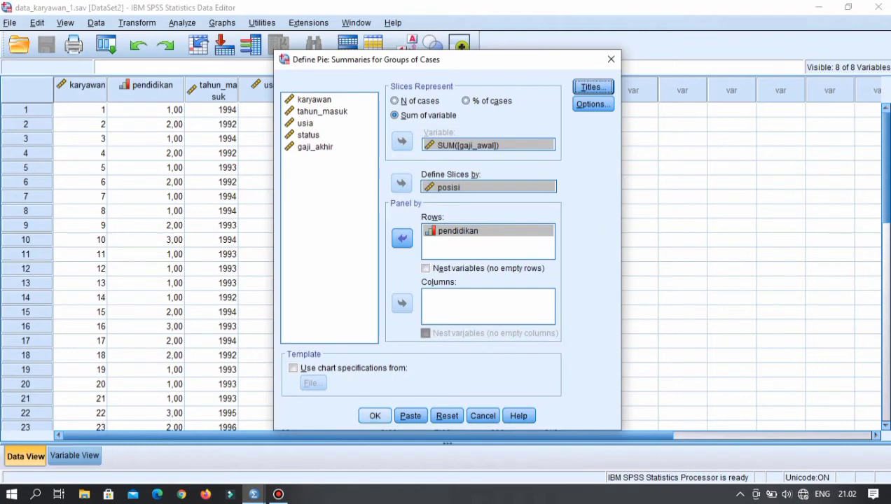
Step: Generate the pie chart paneled by pendidikan and show data value labels on the slices of all its pies
{"action": "key", "text": "Return"}
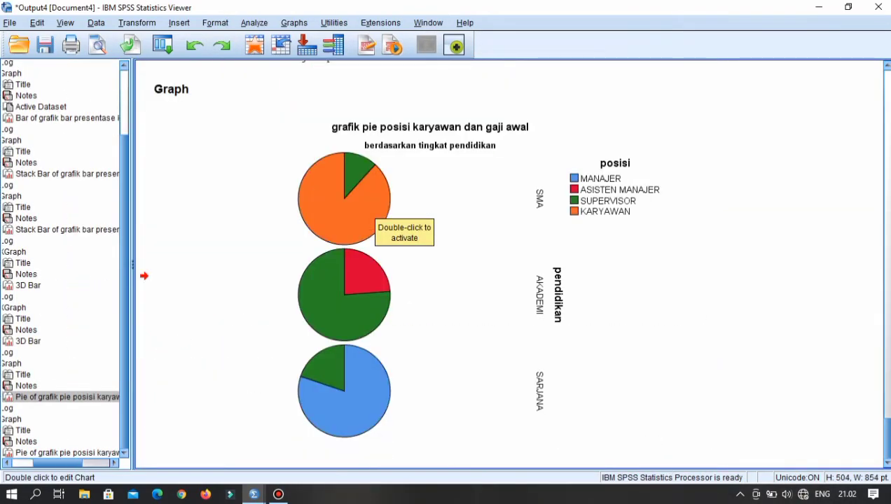
{"action": "double_click", "coordinate": [382, 410]}
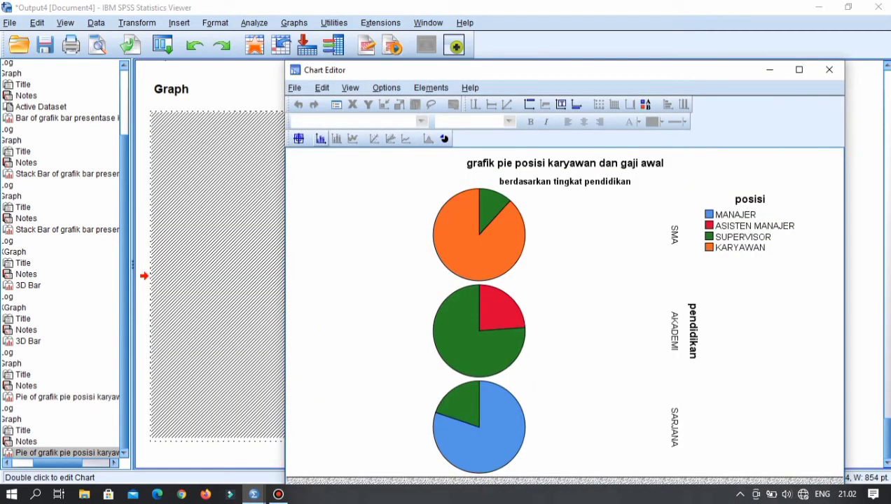
{"action": "left_click", "coordinate": [298, 138]}
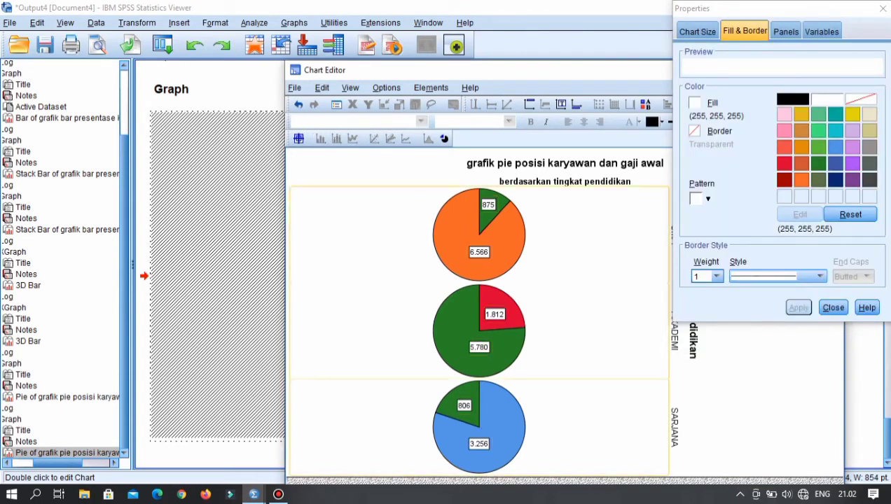
{"action": "left_click", "coordinate": [833, 308]}
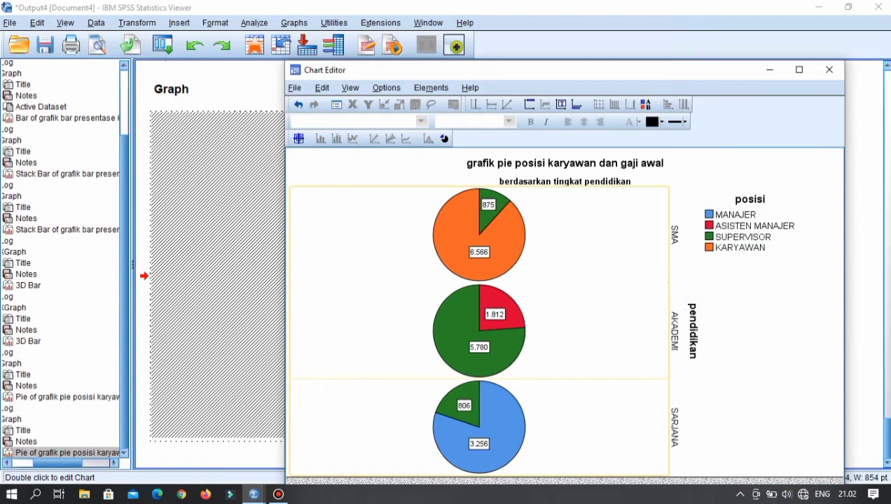
Step: Start defining a pie chart for the data_karyawan_1.sav dataset using summaries of separate variables
{"action": "left_click", "coordinate": [254, 494]}
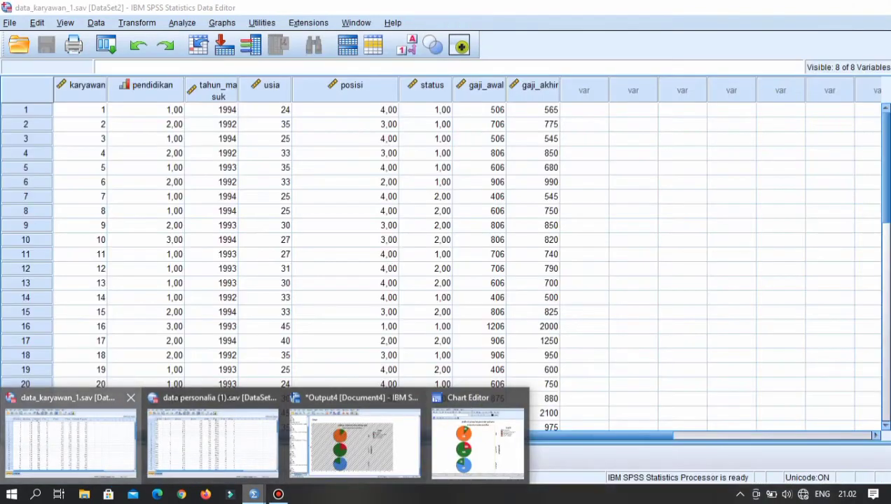
{"action": "left_click", "coordinate": [70, 441]}
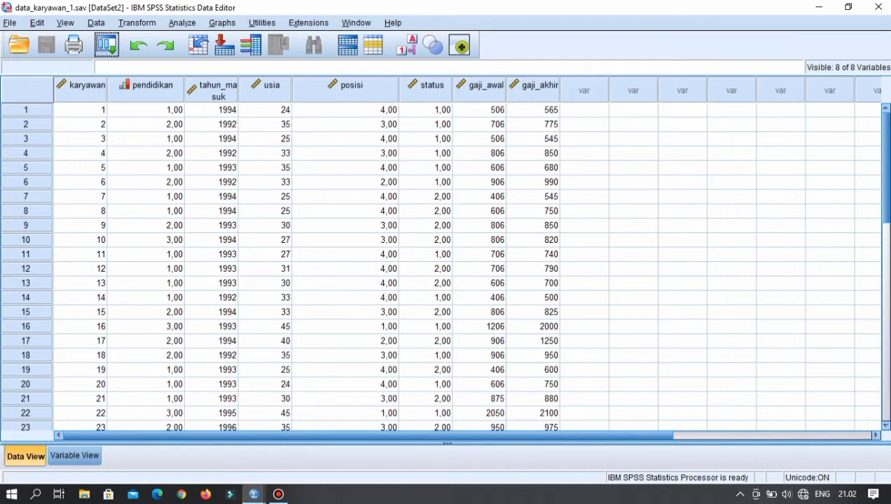
{"action": "left_click", "coordinate": [222, 23]}
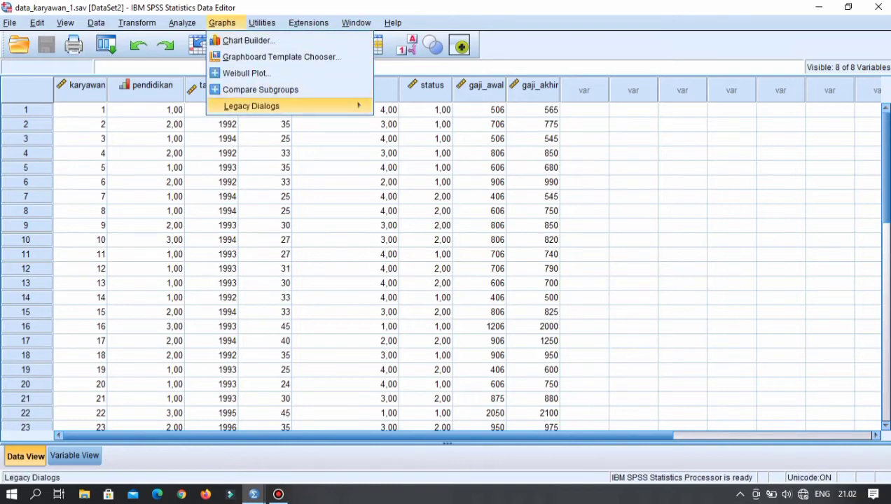
{"action": "mouse_move", "coordinate": [252, 106]}
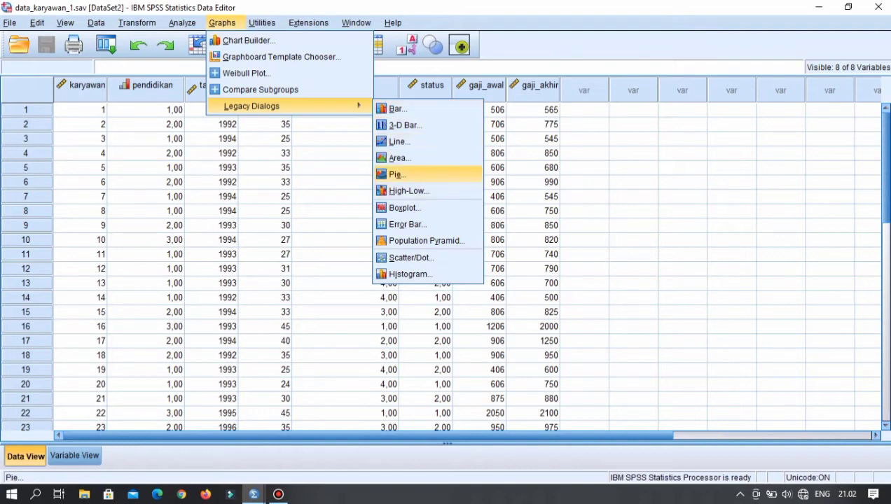
{"action": "left_click", "coordinate": [397, 174]}
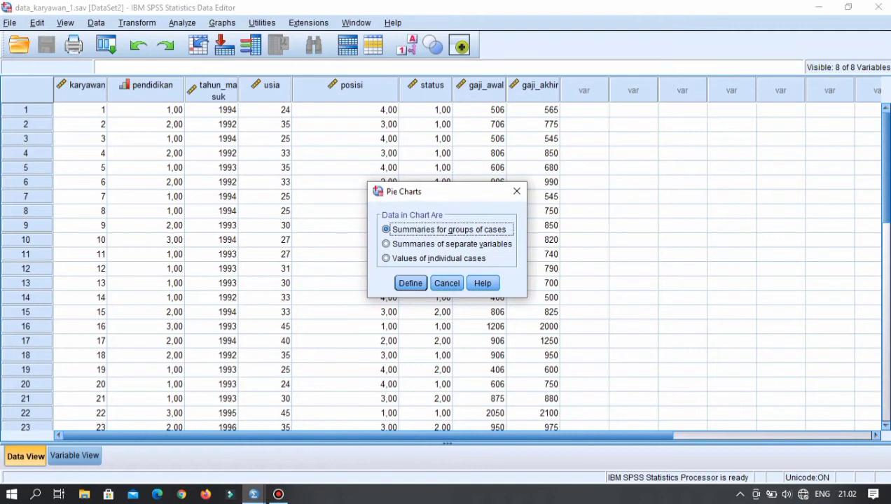
{"action": "left_click", "coordinate": [386, 244]}
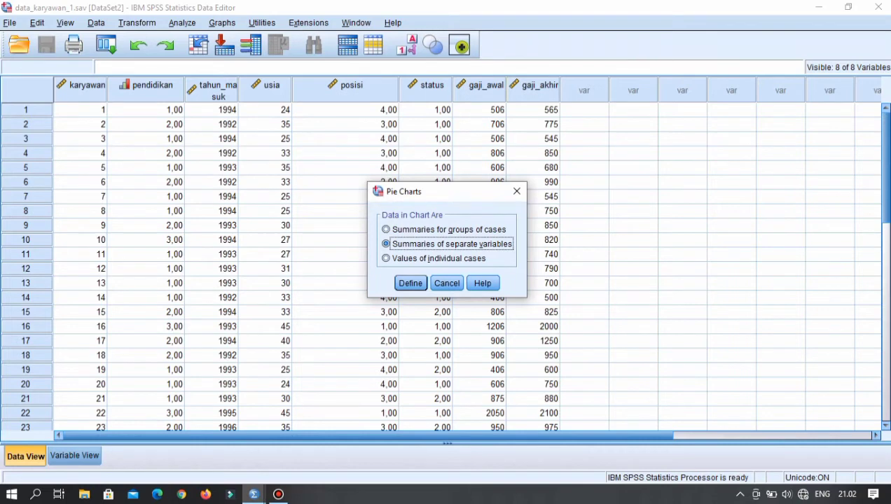
{"action": "key", "text": "Return"}
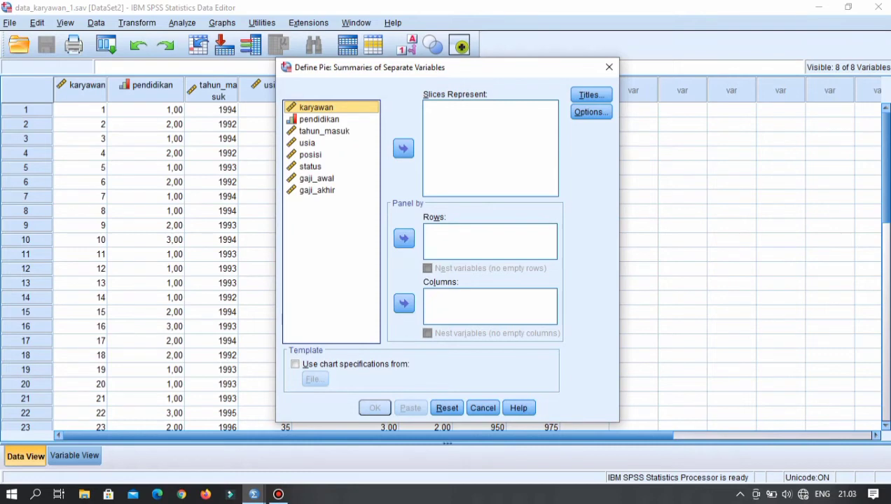
Step: Make the slices represent the sums of gaji_awal and gaji_akhir, and panel the pie chart in rows by pendidikan
{"action": "left_click_drag", "start_coordinate": [317, 179], "coordinate": [492, 137]}
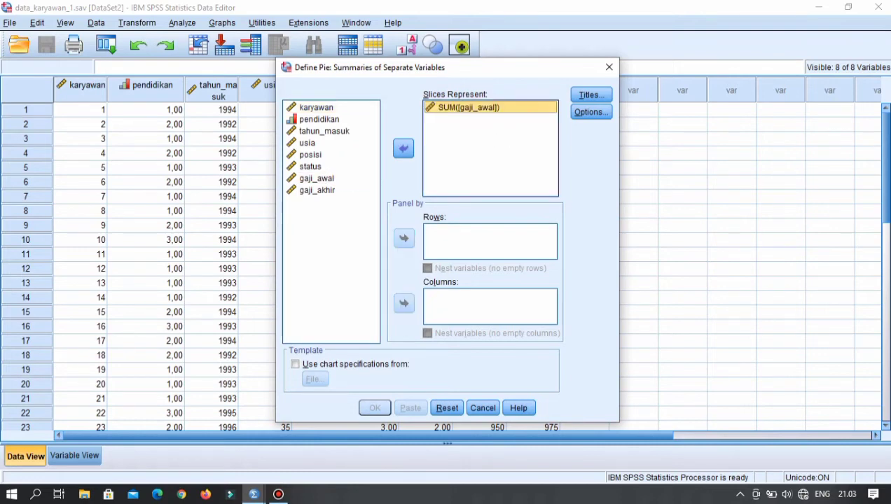
{"action": "left_click_drag", "start_coordinate": [317, 190], "coordinate": [490, 140]}
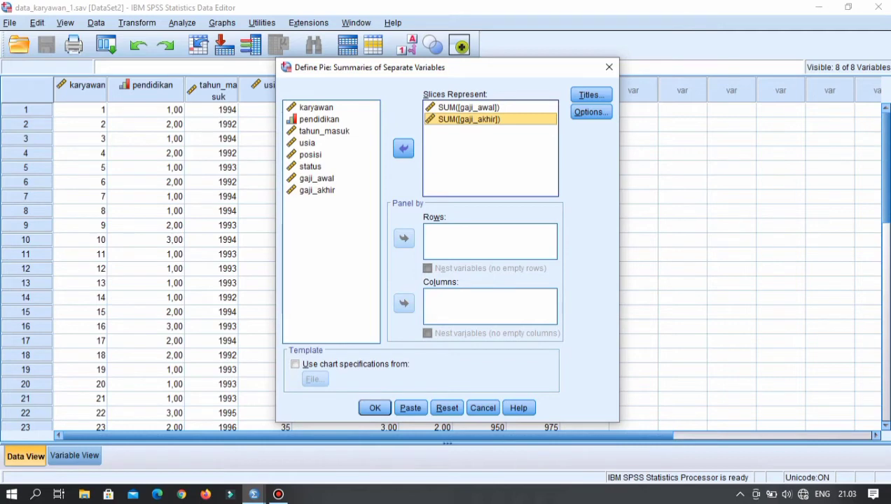
{"action": "left_click_drag", "start_coordinate": [319, 119], "coordinate": [455, 265]}
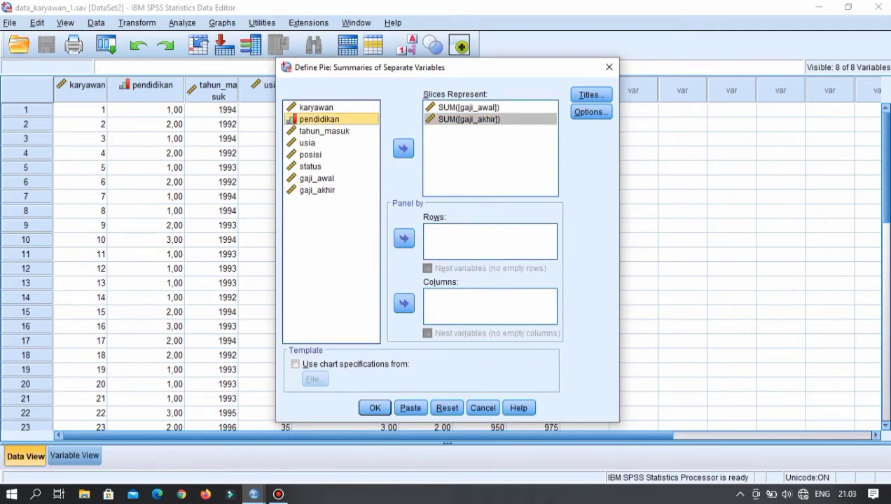
{"action": "left_click_drag", "start_coordinate": [319, 119], "coordinate": [493, 240]}
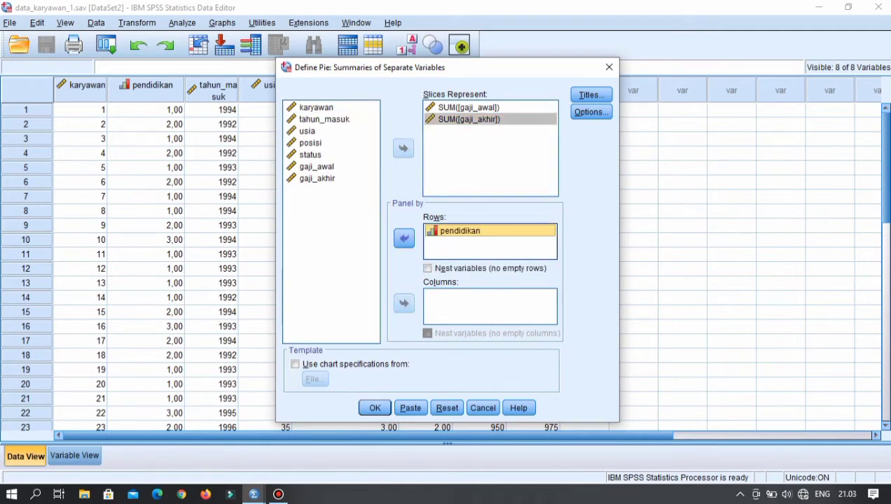
Step: Give the salary comparison pie chart the title "grafik pie perbandingan gaji awal gaji akhir"
{"action": "left_click", "coordinate": [591, 95]}
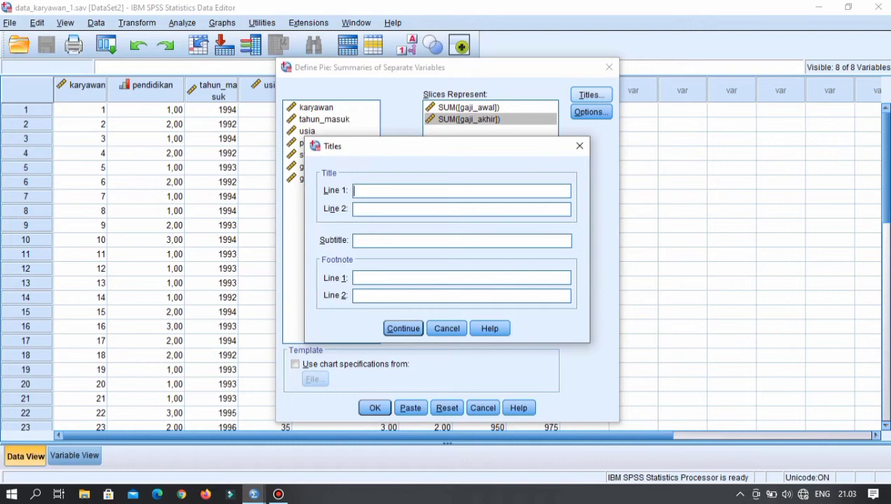
{"action": "type", "text": "grafik pie perbandinga"}
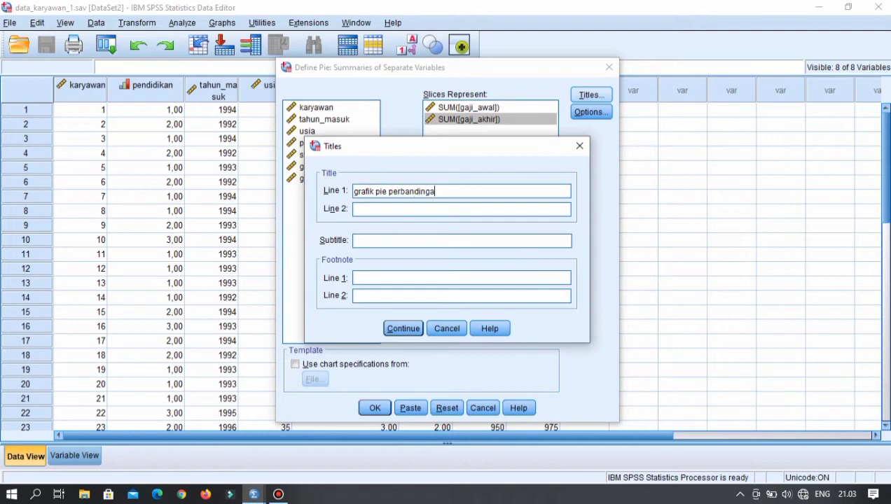
{"action": "type", "text": "n gaji awal d"}
{"action": "key", "text": "BackSpace"}
{"action": "type", "text": "gaji akhir"}
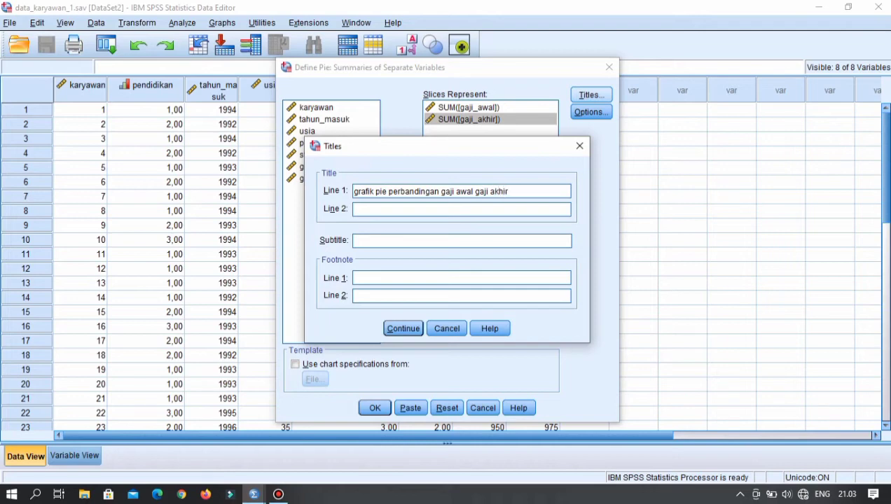
Step: Set the salary comparison pie chart's subtitle to "berdasarkan tingkat pendidikan" and accept the titles
{"action": "left_click", "coordinate": [392, 241]}
{"action": "type", "text": "berdasarkan tingkat pe"}
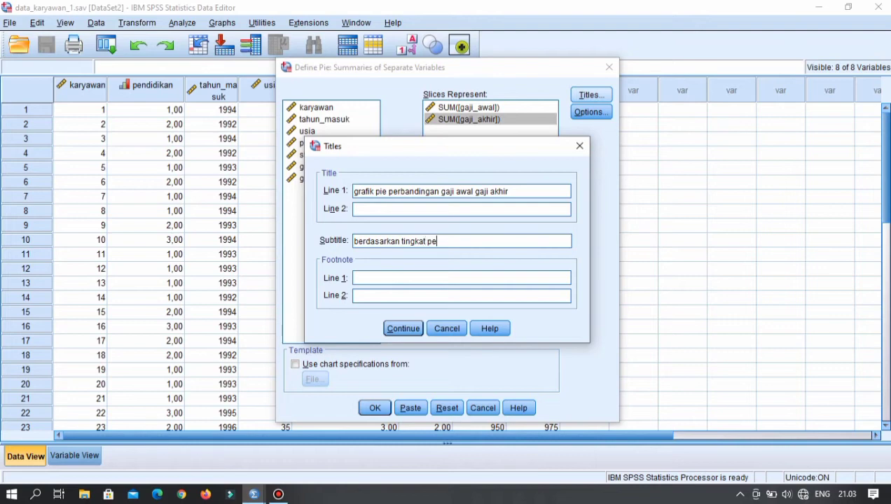
{"action": "type", "text": "ndidikan"}
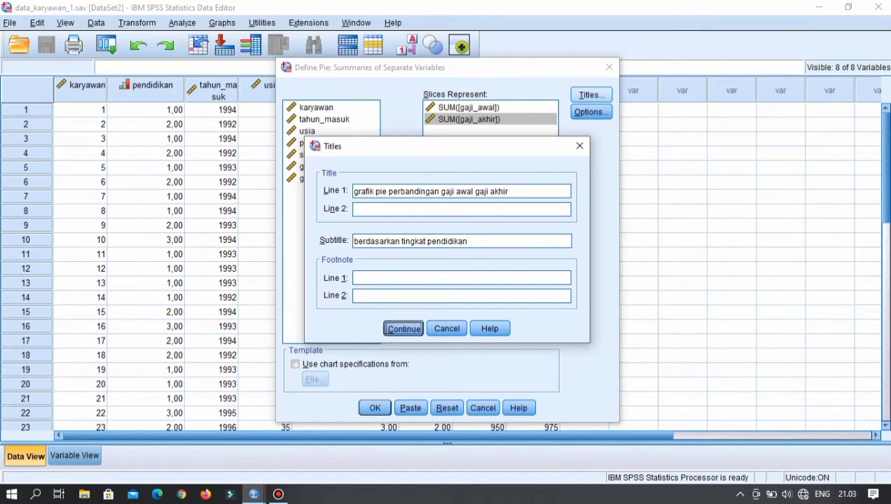
{"action": "key", "text": "Return"}
Step: Generate the gaji_awal versus gaji_akhir pie chart and show data value labels on the slices of all its pies
{"action": "left_click", "coordinate": [375, 407]}
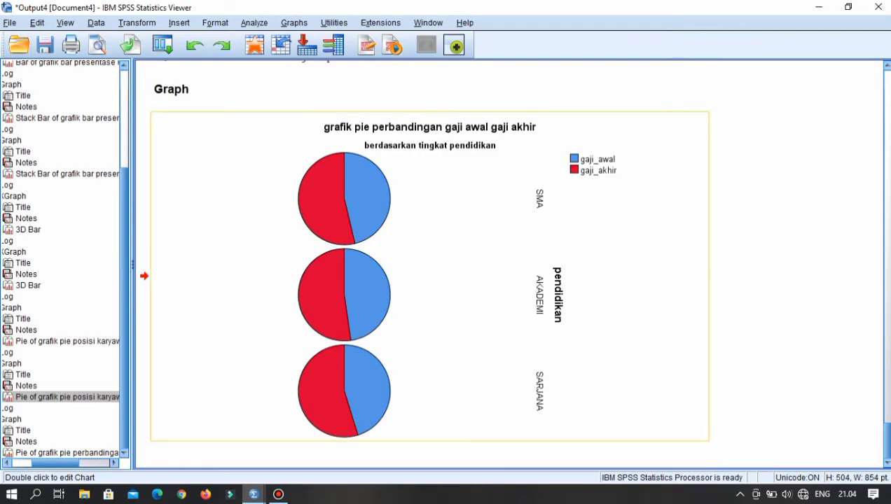
{"action": "double_click", "coordinate": [429, 280]}
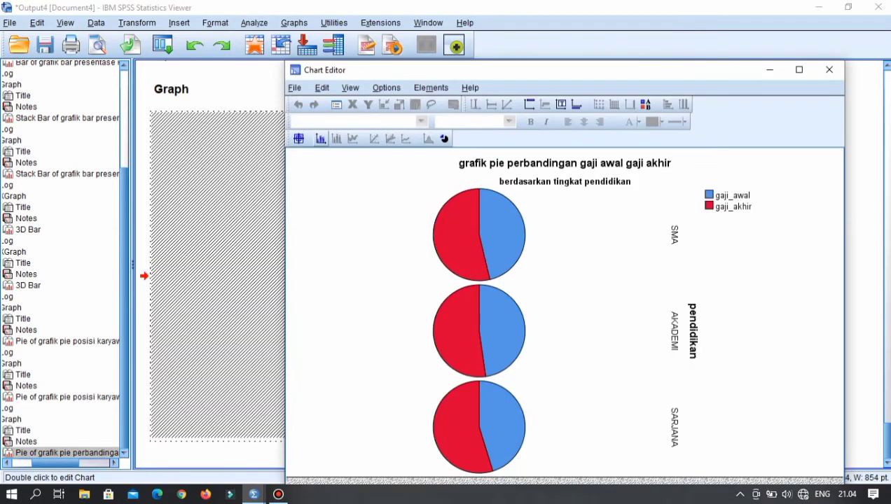
{"action": "left_click", "coordinate": [320, 139]}
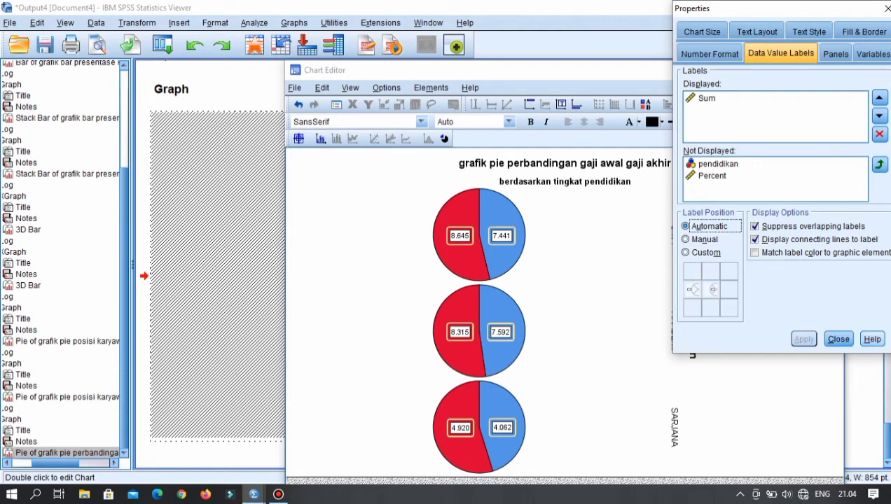
{"action": "left_click", "coordinate": [838, 339]}
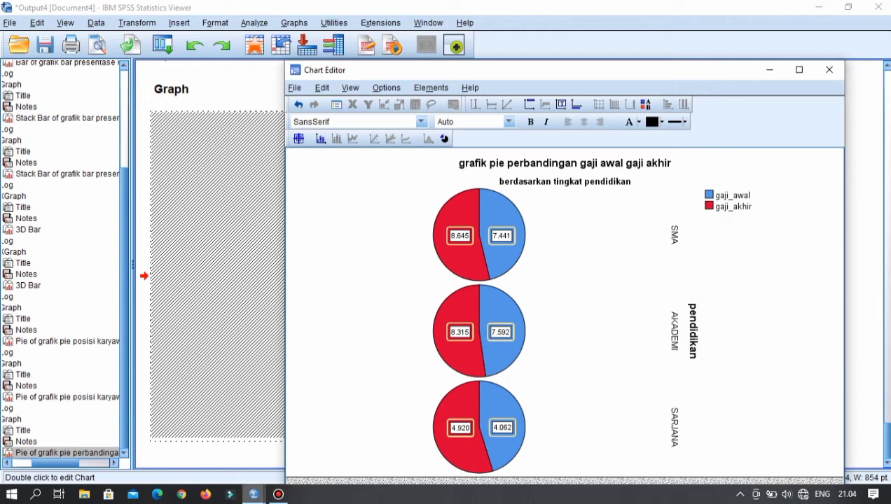
Step: Explode all slices of the "grafik pie posisi karyawan" pie chart, the one with the subtitle "berdasarkan gaji awal"
{"action": "left_click", "coordinate": [255, 495]}
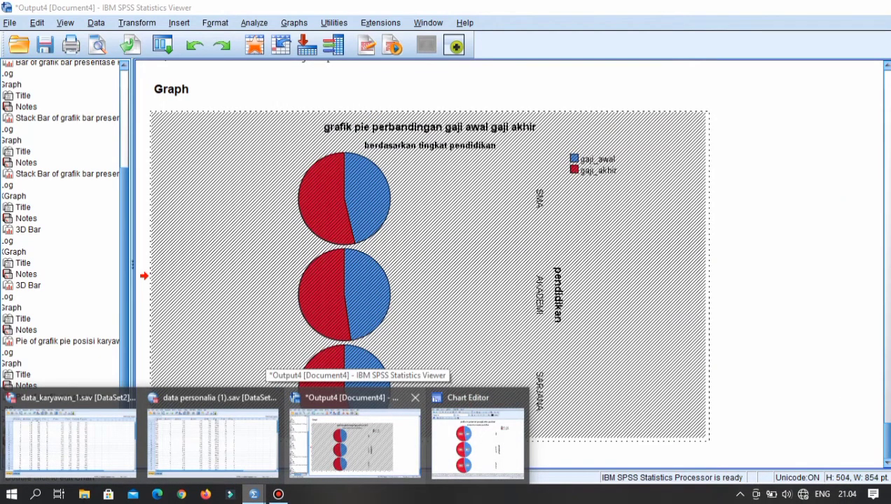
{"action": "left_click", "coordinate": [355, 442]}
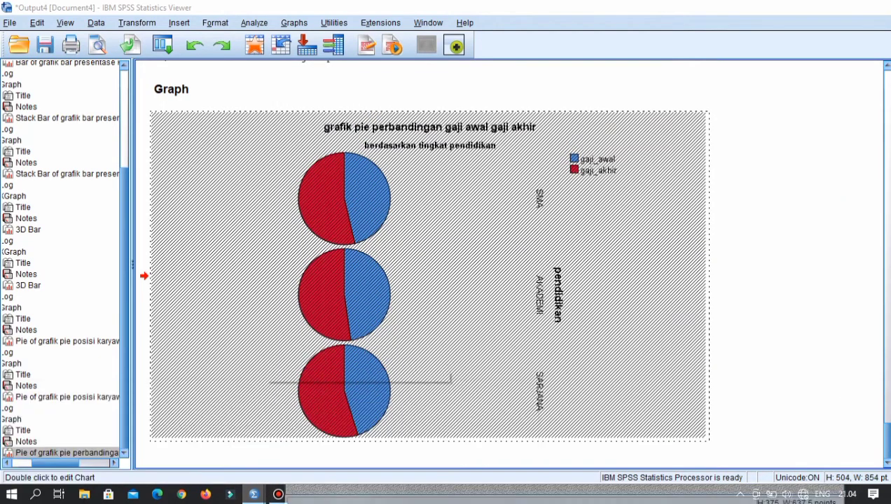
{"action": "scroll", "coordinate": [509, 263], "scroll_direction": "up", "scroll_amount": 7}
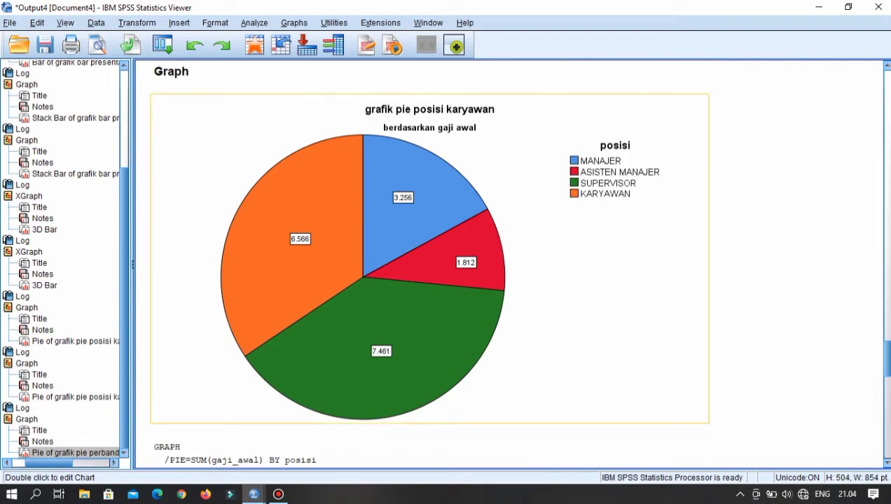
{"action": "double_click", "coordinate": [430, 259]}
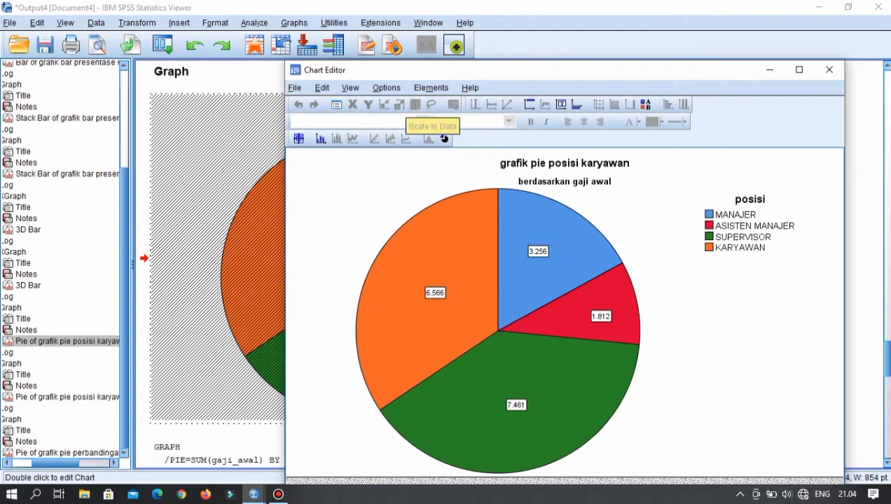
{"action": "left_click", "coordinate": [431, 87]}
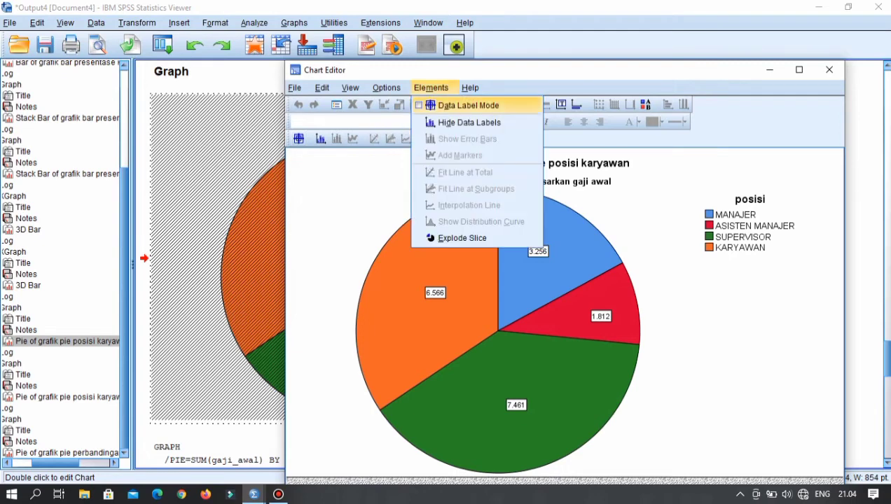
{"action": "left_click", "coordinate": [431, 87]}
{"action": "left_click", "coordinate": [430, 88]}
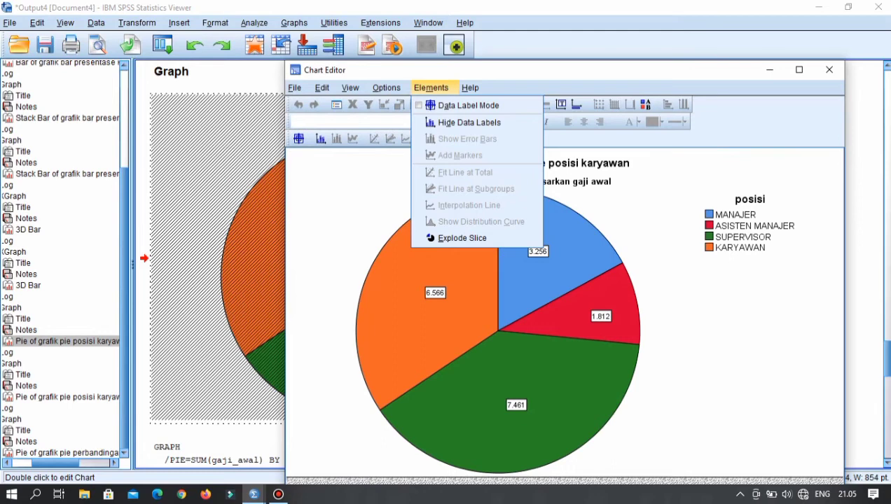
{"action": "key", "text": "Escape"}
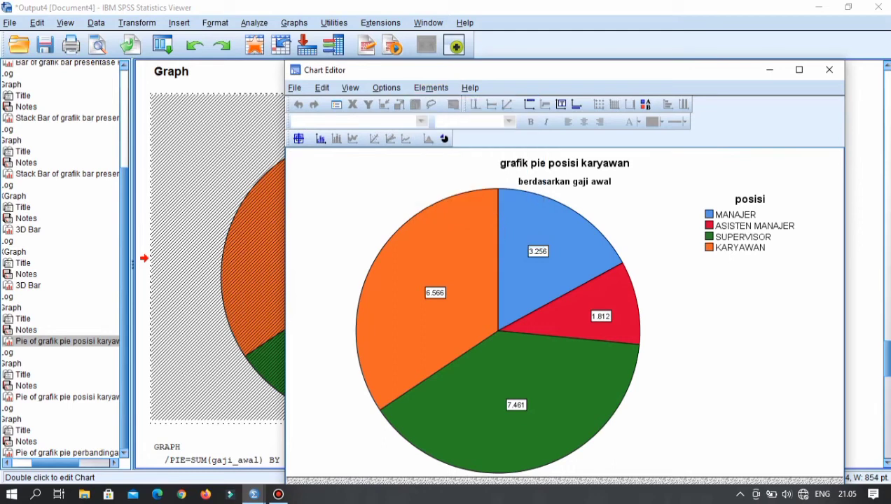
{"action": "left_click", "coordinate": [444, 138]}
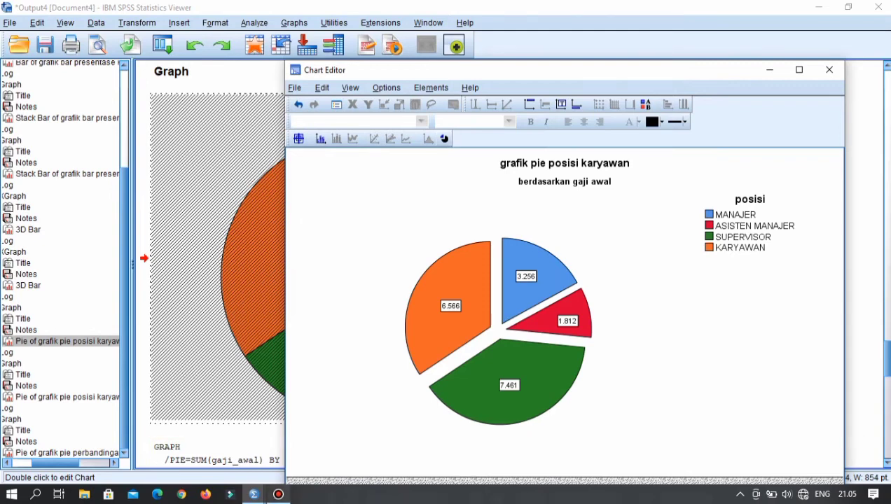
Step: Switch to File Explorer and open the SALES data file from the Downloads folder in SPSS
{"action": "left_click", "coordinate": [253, 495]}
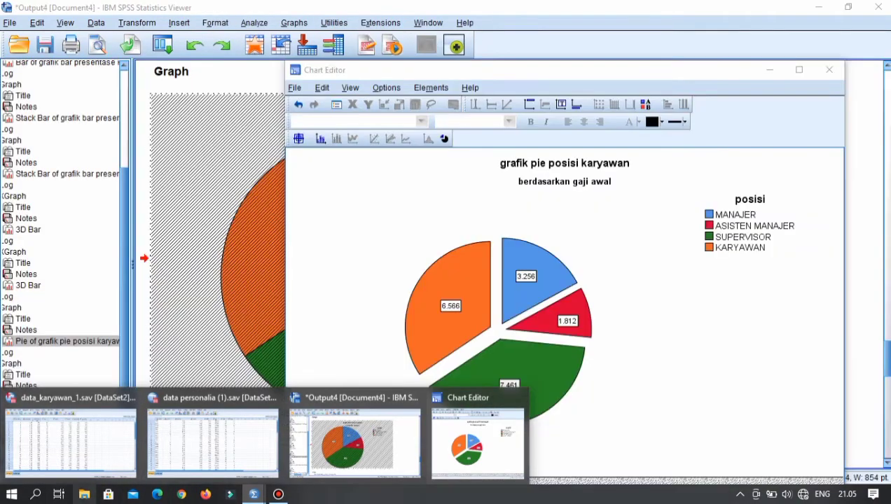
{"action": "left_click", "coordinate": [84, 495]}
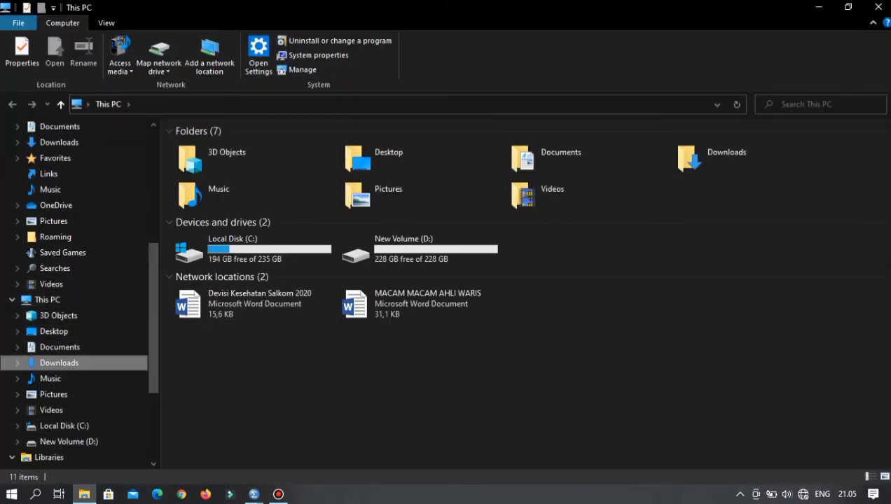
{"action": "left_click", "coordinate": [59, 363]}
{"action": "left_click", "coordinate": [198, 192]}
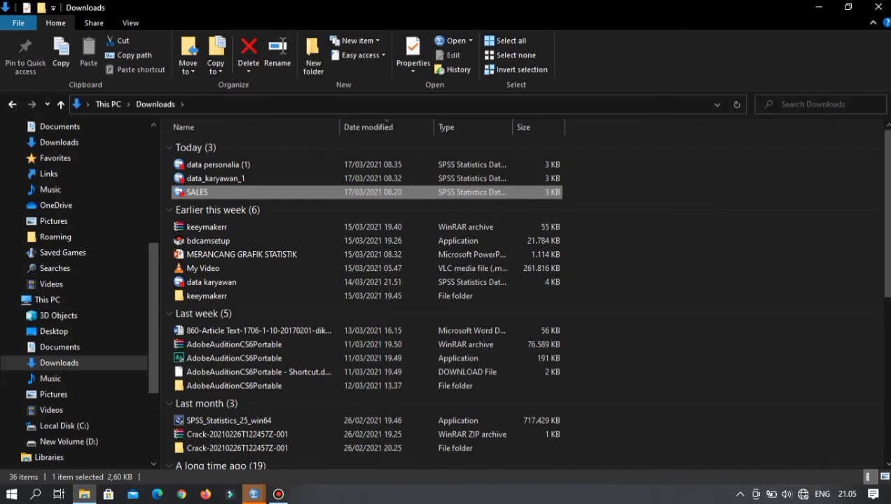
{"action": "key", "text": "F2"}
{"action": "key", "text": "Return"}
Step: Close the duplicate Untitled2 and Untitled3 datasets and bring the SALES.sav data to the front in SPSS
{"action": "left_click", "coordinate": [254, 494]}
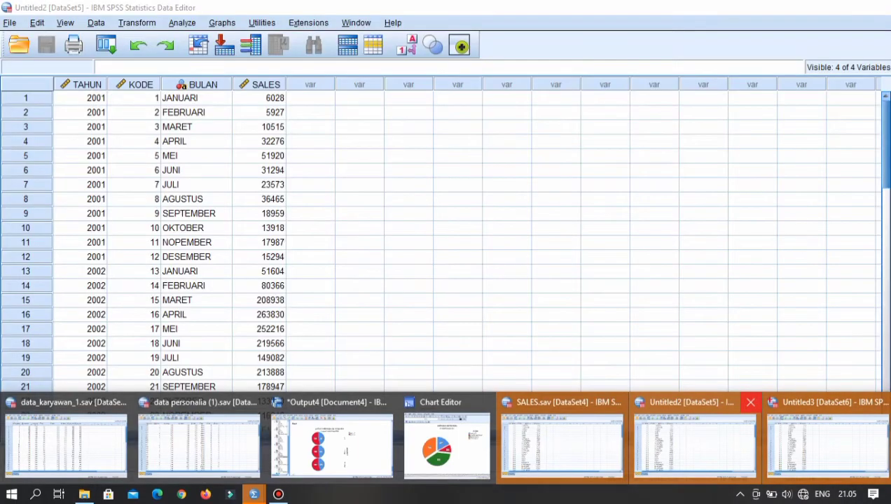
{"action": "left_click", "coordinate": [750, 402]}
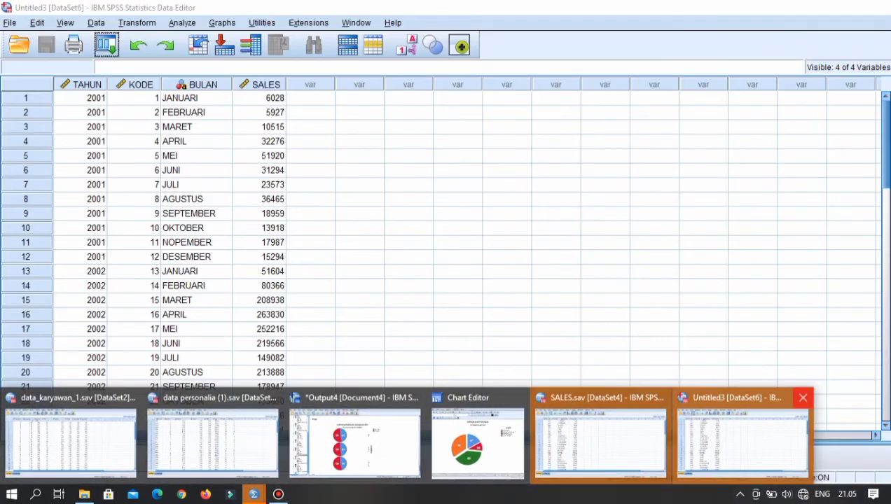
{"action": "left_click", "coordinate": [91, 437]}
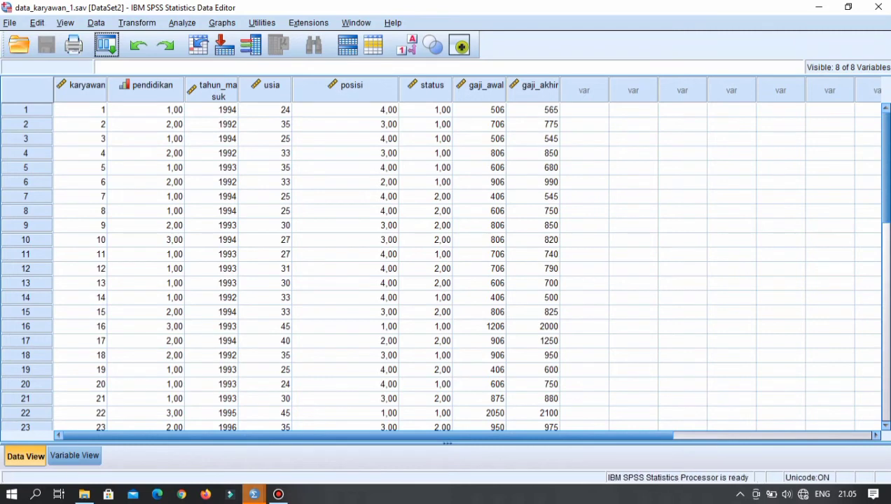
{"action": "left_click", "coordinate": [254, 495]}
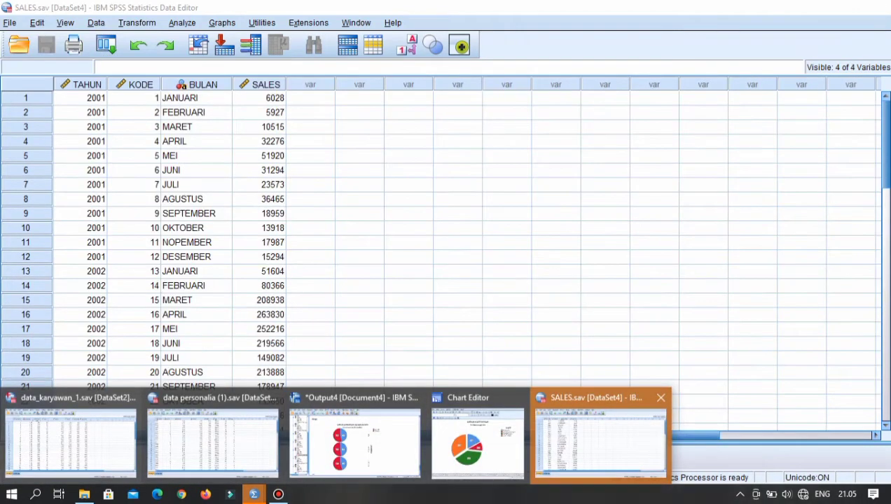
{"action": "left_click", "coordinate": [600, 441]}
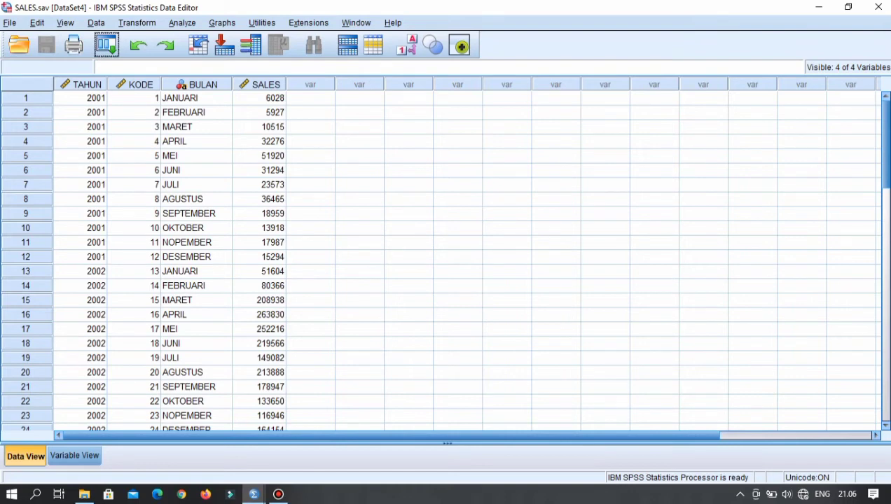
Step: Define a simple line chart for groups of cases, plotting the mean of SALES with KODE on the category axis
{"action": "left_click", "coordinate": [222, 23]}
{"action": "mouse_move", "coordinate": [294, 107]}
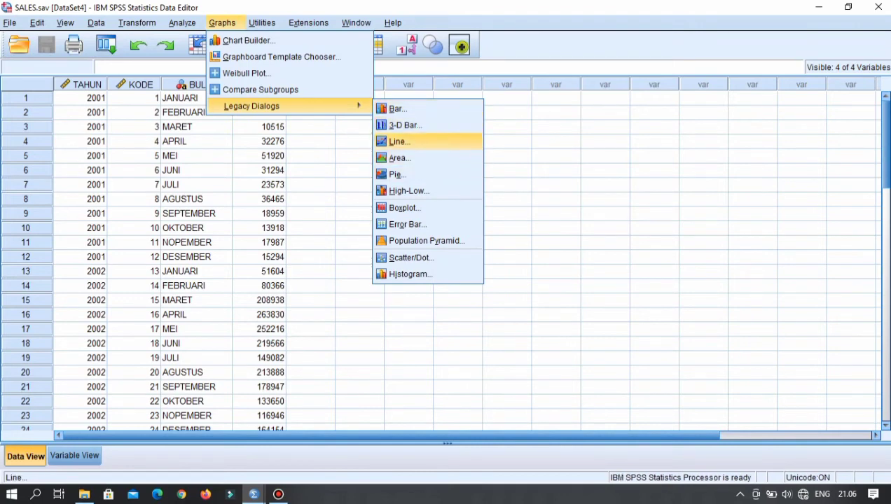
{"action": "left_click", "coordinate": [399, 142]}
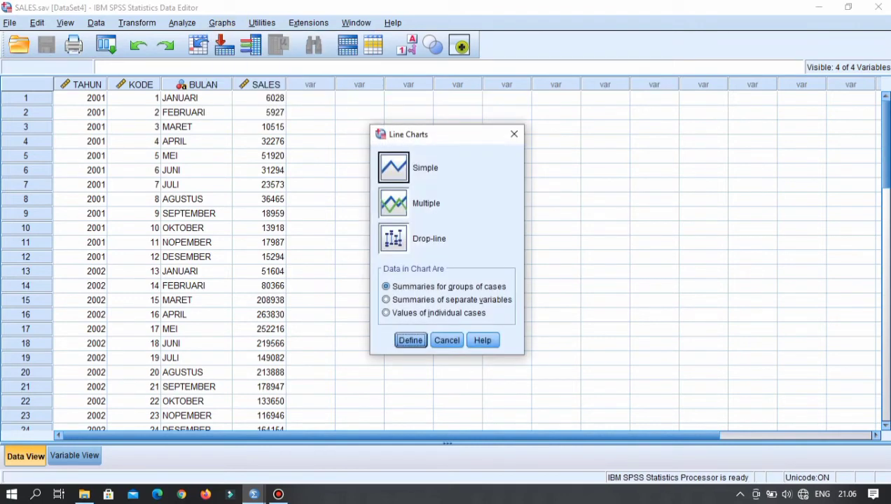
{"action": "left_click", "coordinate": [394, 167]}
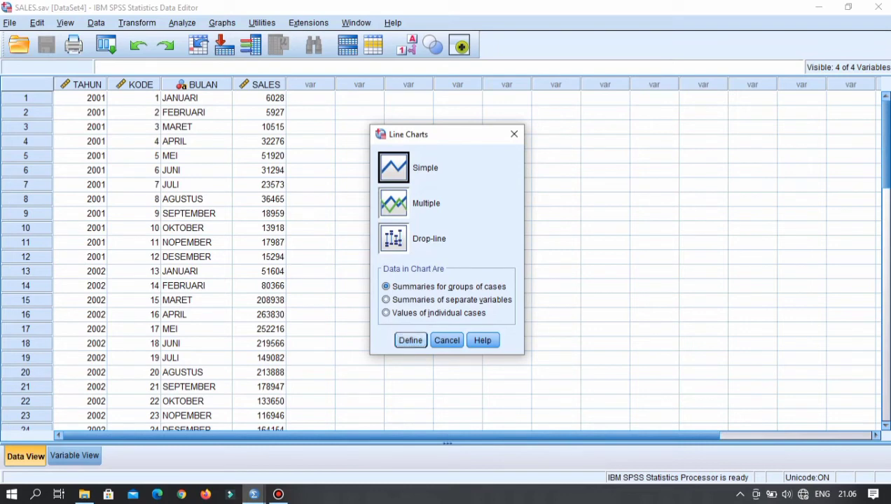
{"action": "left_click", "coordinate": [411, 340]}
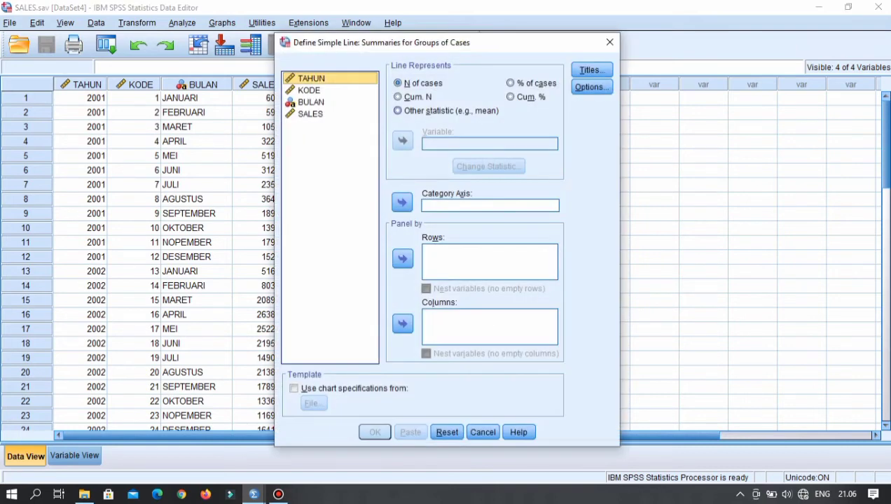
{"action": "left_click", "coordinate": [397, 111]}
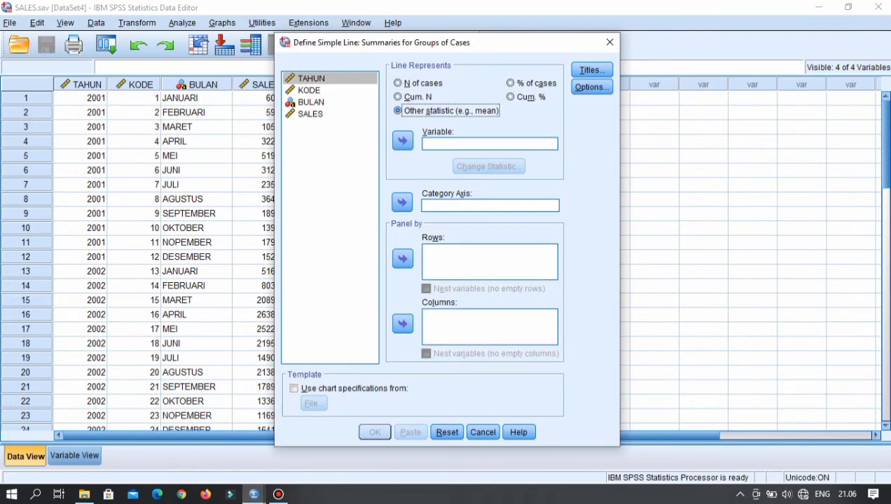
{"action": "left_click_drag", "start_coordinate": [311, 113], "coordinate": [448, 144]}
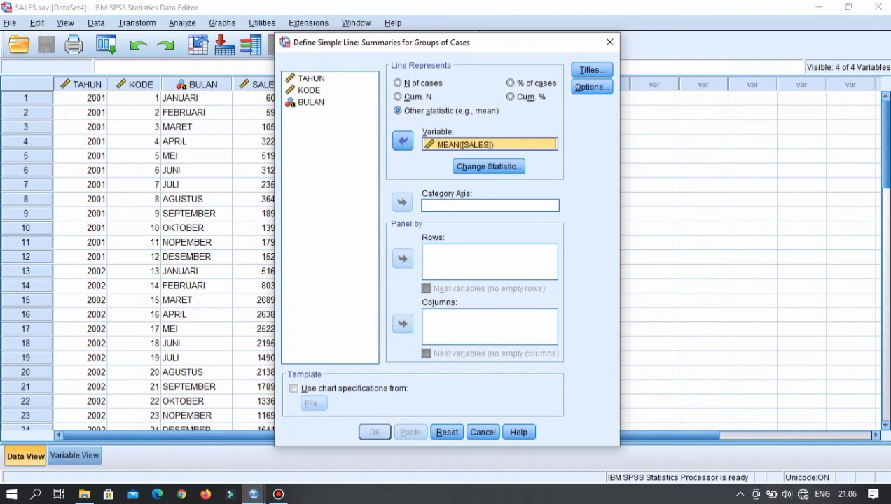
{"action": "left_click_drag", "start_coordinate": [309, 90], "coordinate": [491, 205]}
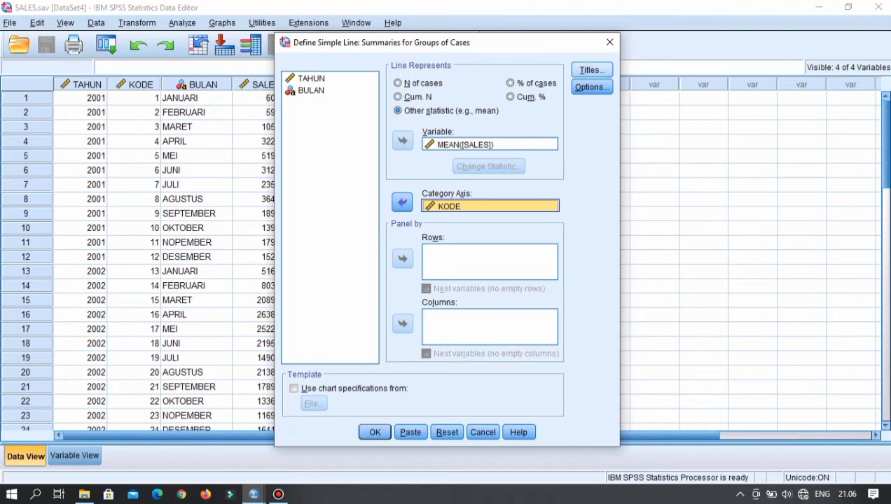
Step: Set the line chart's first title line to "grafik line sales produktif" and accept the titles
{"action": "left_click", "coordinate": [592, 69]}
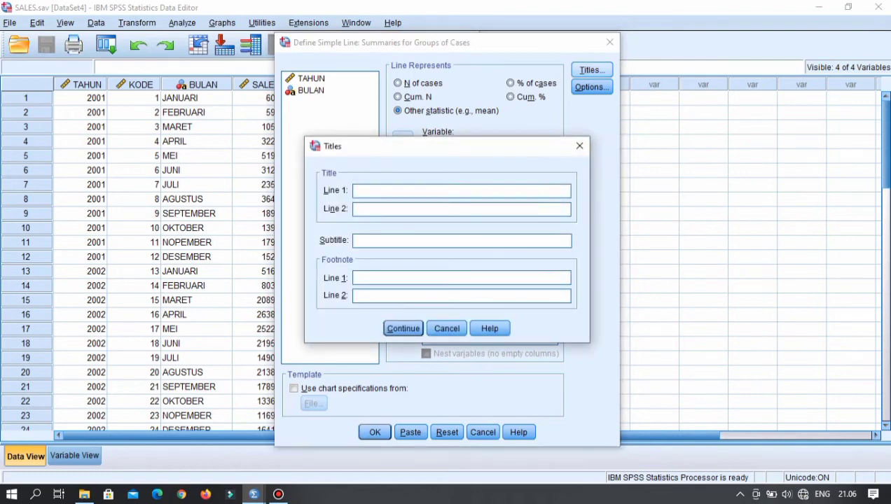
{"action": "type", "text": "grafik line sales prou"}
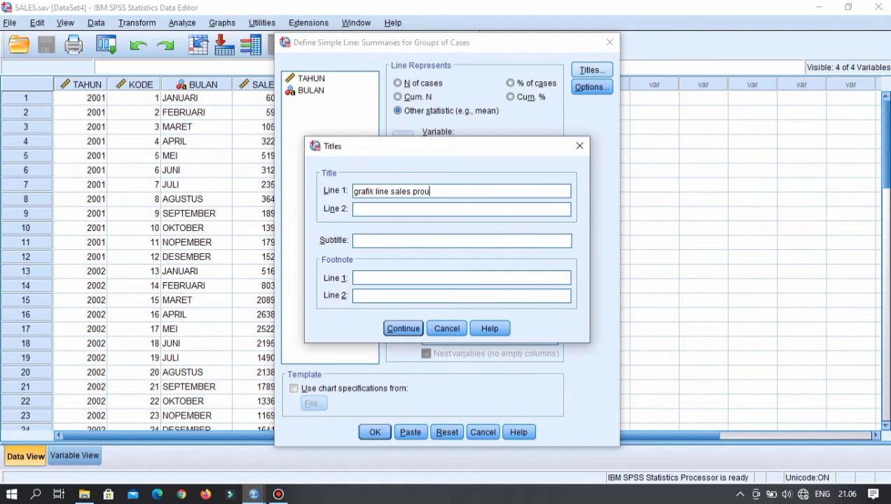
{"action": "key", "text": "BackSpace"}
{"action": "type", "text": "dukr"}
{"action": "key", "text": "BackSpace"}
{"action": "type", "text": "tif"}
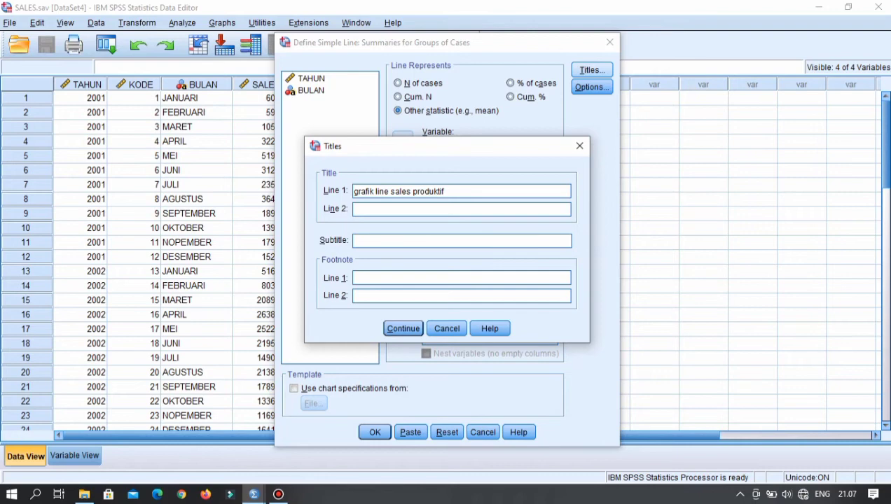
{"action": "key", "text": "Return"}
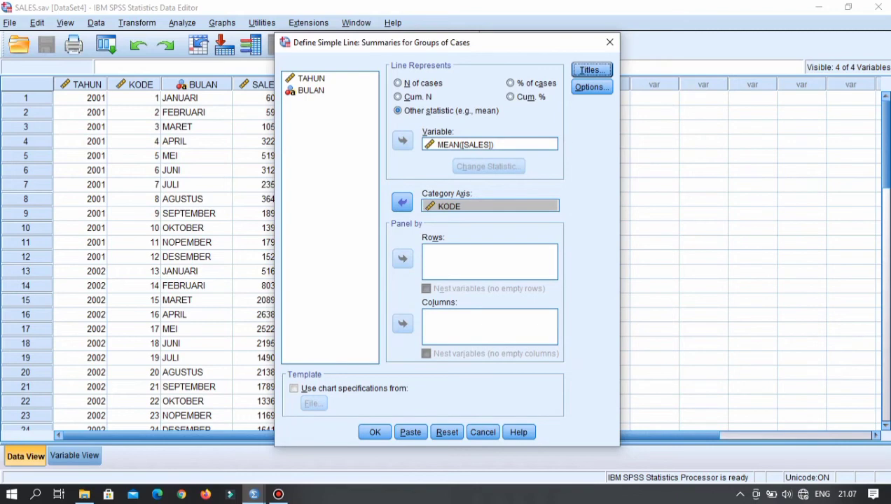
Step: Generate the line chart of SALES by KODE and bring up the output document containing it
{"action": "key", "text": "Return"}
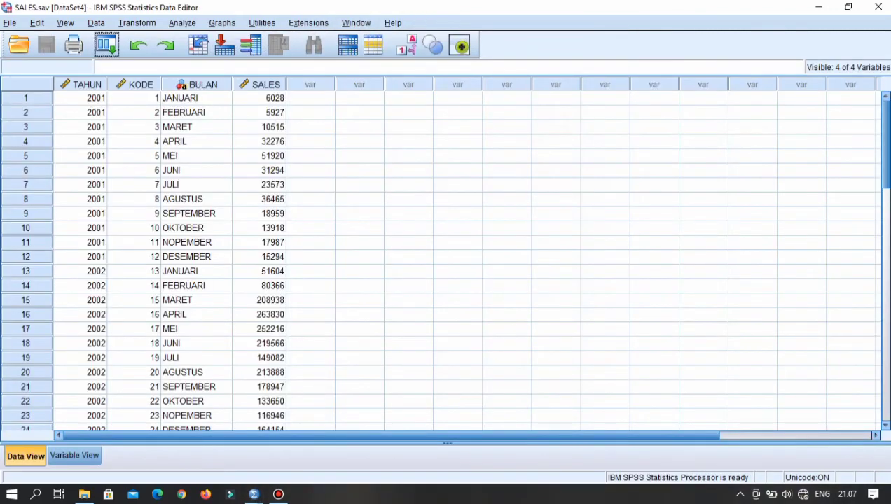
{"action": "left_click", "coordinate": [254, 495]}
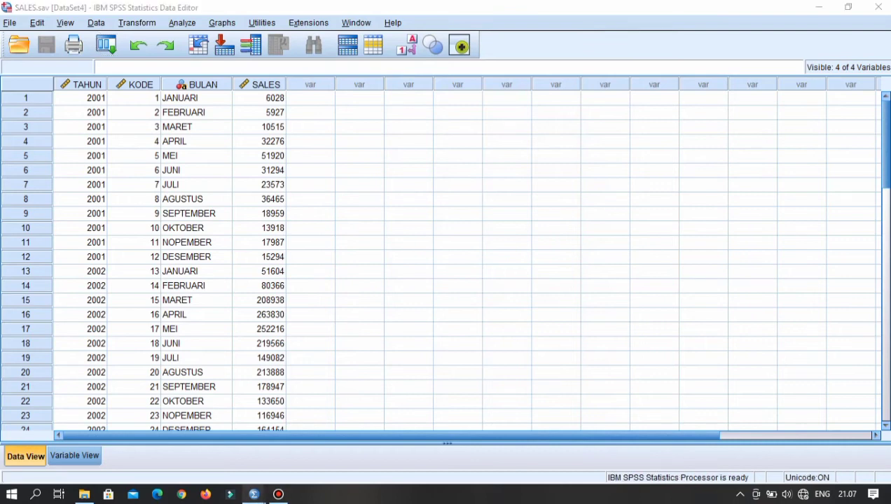
{"action": "left_click", "coordinate": [377, 475]}
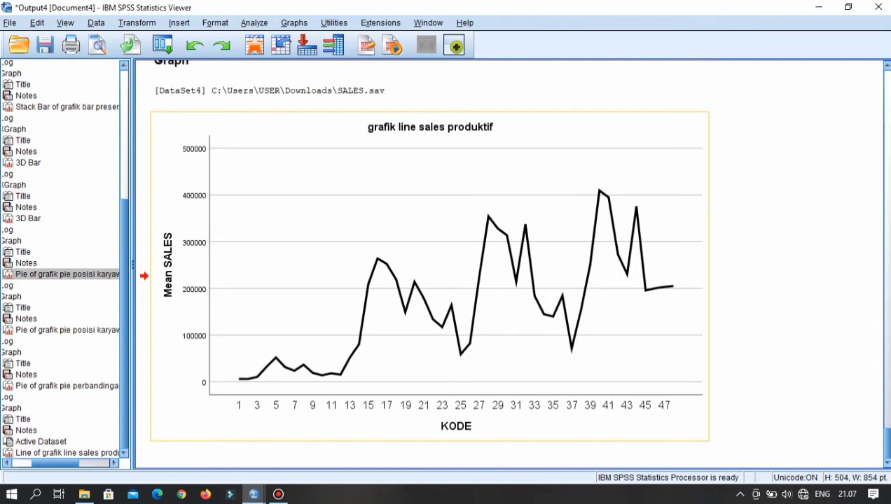
Step: Show data value labels on the "grafik line sales produktif" chart, displaying both SALES and KODE
{"action": "double_click", "coordinate": [429, 280]}
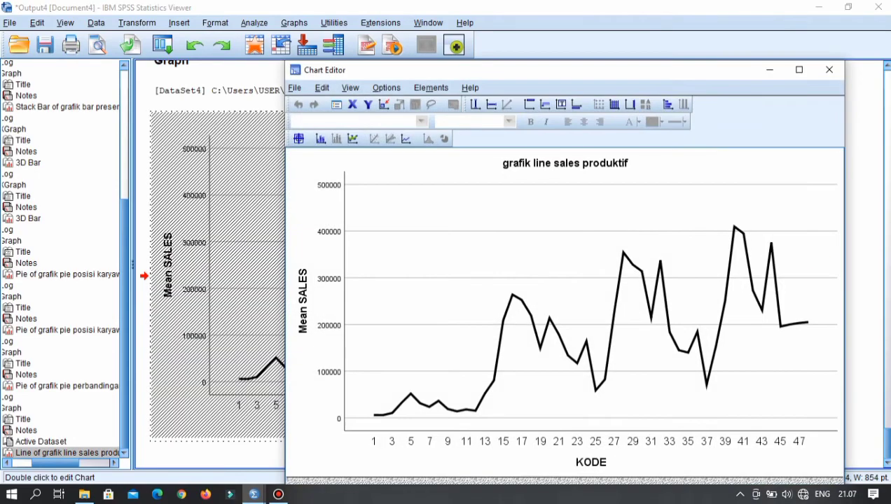
{"action": "left_click", "coordinate": [320, 138]}
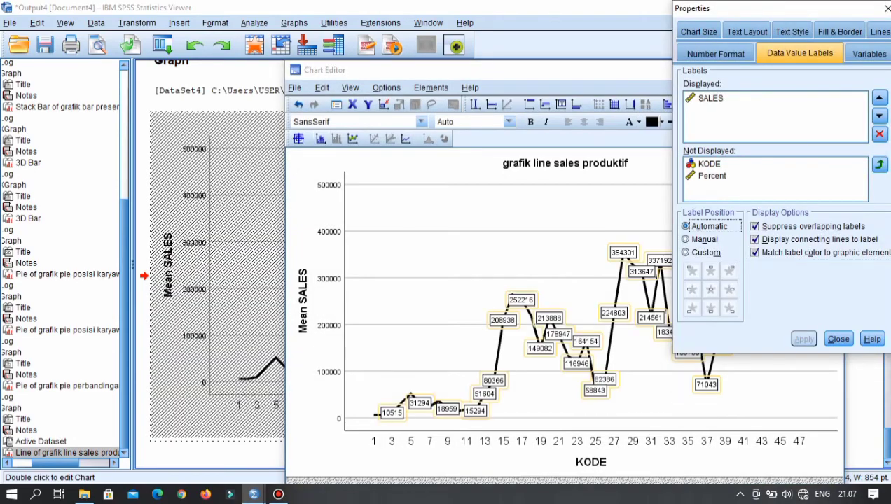
{"action": "left_click", "coordinate": [710, 164]}
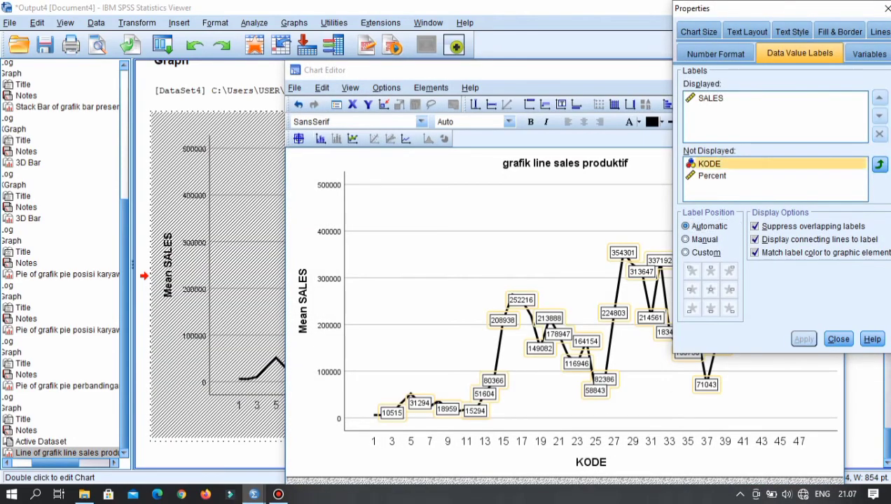
{"action": "left_click", "coordinate": [879, 164]}
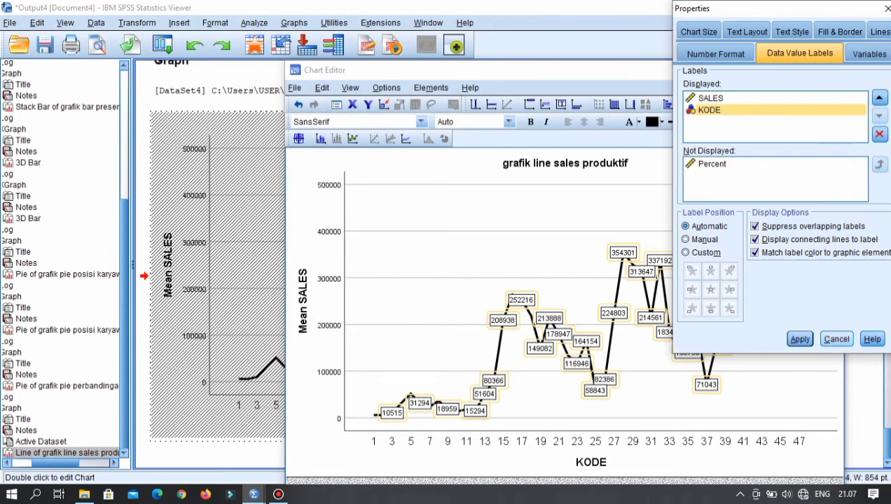
{"action": "left_click", "coordinate": [800, 339]}
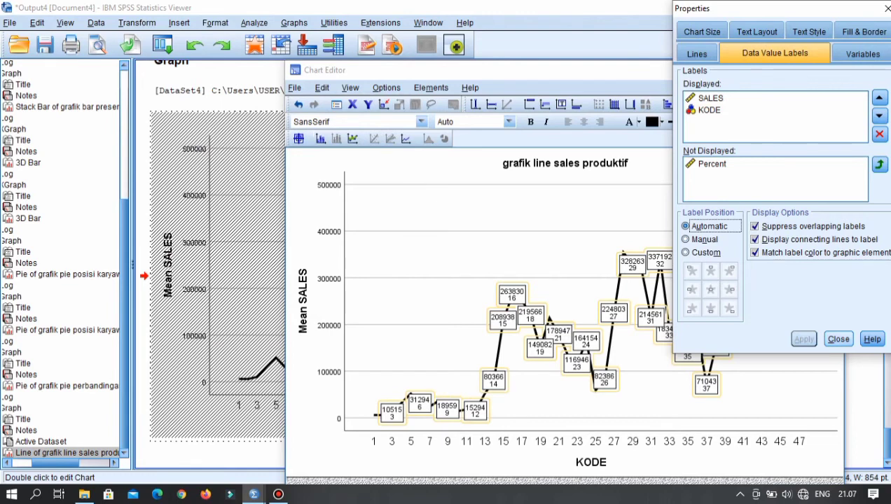
{"action": "left_click", "coordinate": [836, 339]}
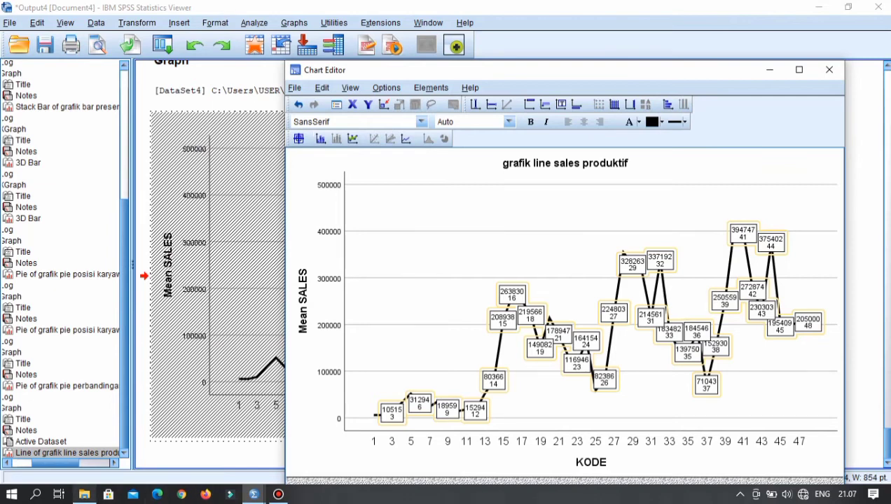
Step: Return to the SALES.sav data, start another simple line chart for groups of cases and reset its definition
{"action": "mouse_move", "coordinate": [254, 495]}
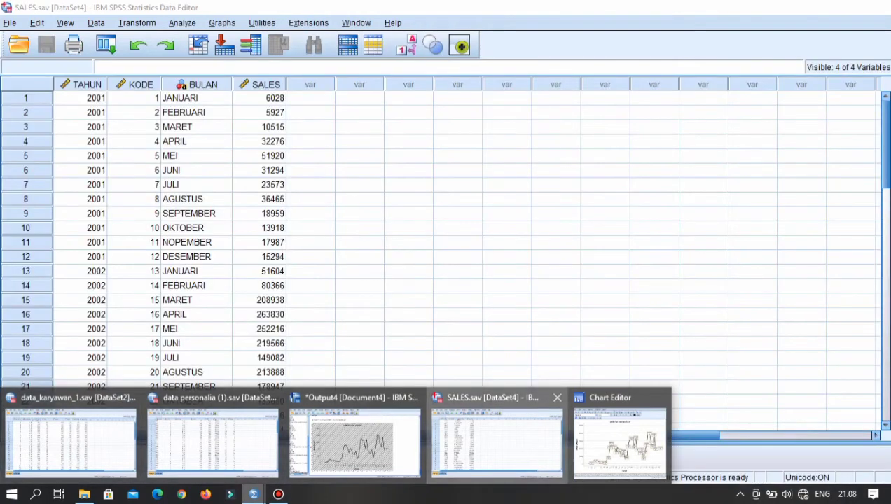
{"action": "left_click", "coordinate": [497, 442]}
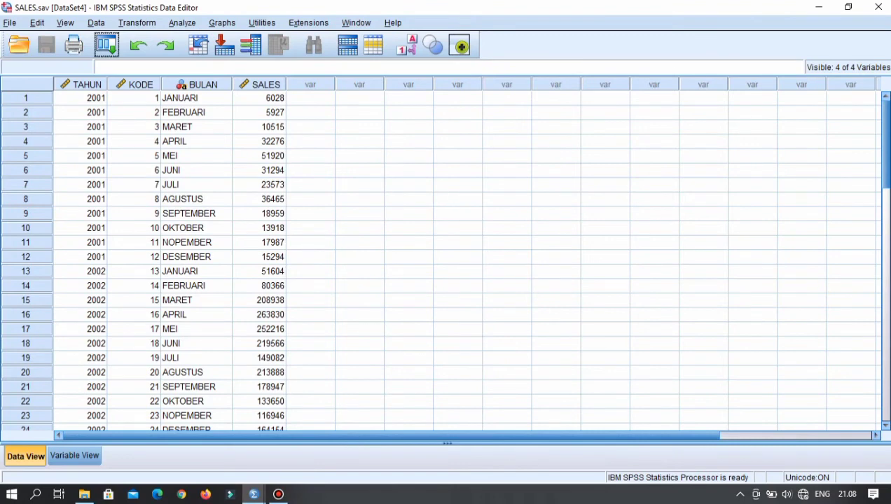
{"action": "left_click", "coordinate": [222, 24]}
{"action": "mouse_move", "coordinate": [253, 107]}
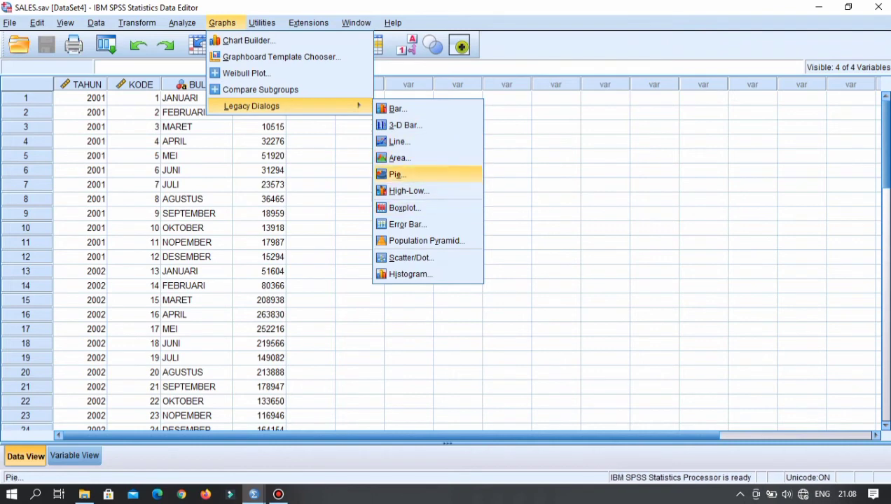
{"action": "key", "text": "Return"}
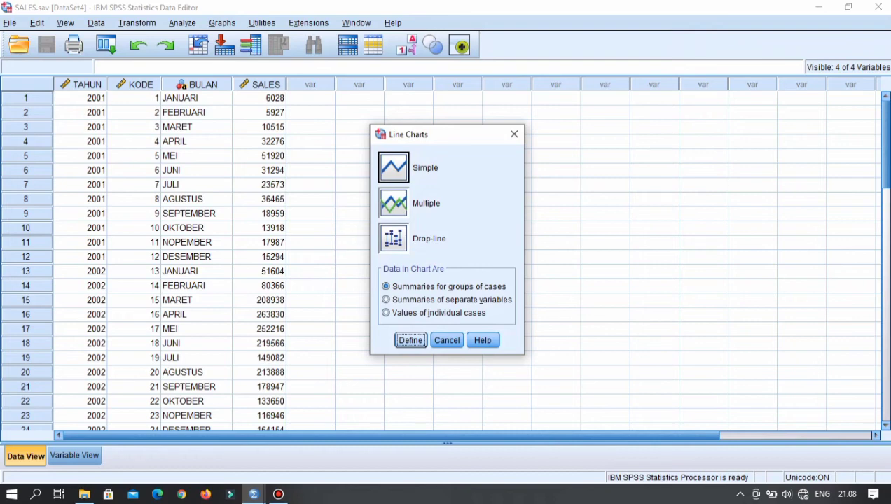
{"action": "key", "text": "Return"}
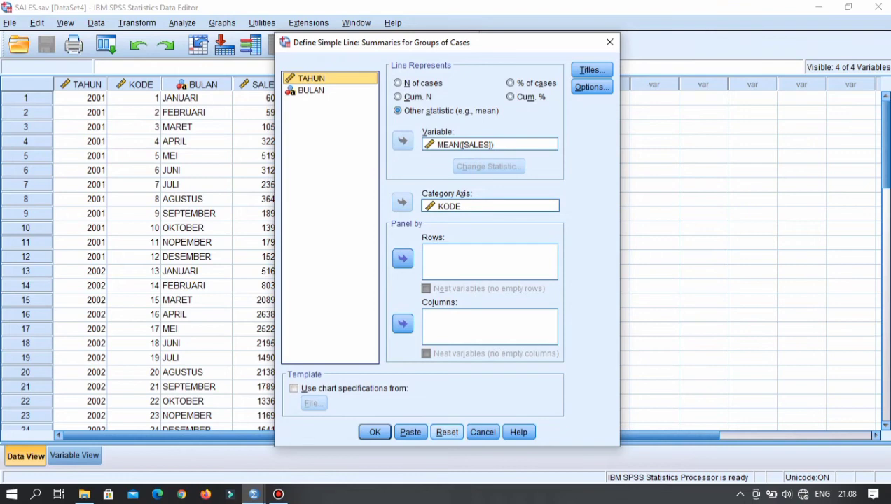
{"action": "left_click", "coordinate": [447, 432]}
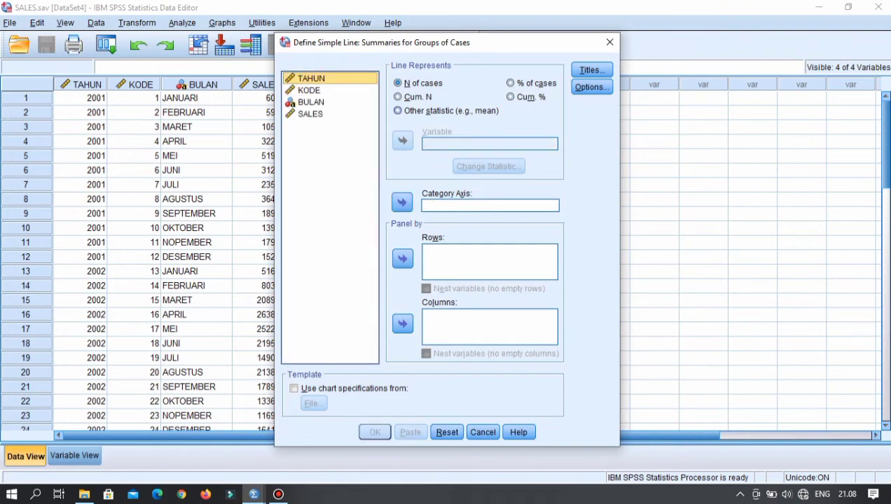
Step: Make the line represent the mean of SALES and put TAHUN on the category axis
{"action": "left_click", "coordinate": [398, 110]}
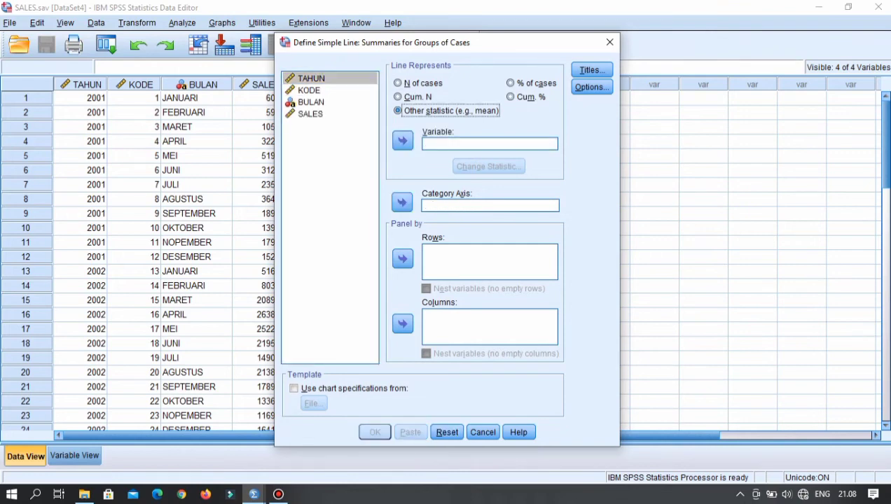
{"action": "left_click_drag", "start_coordinate": [309, 114], "coordinate": [448, 143]}
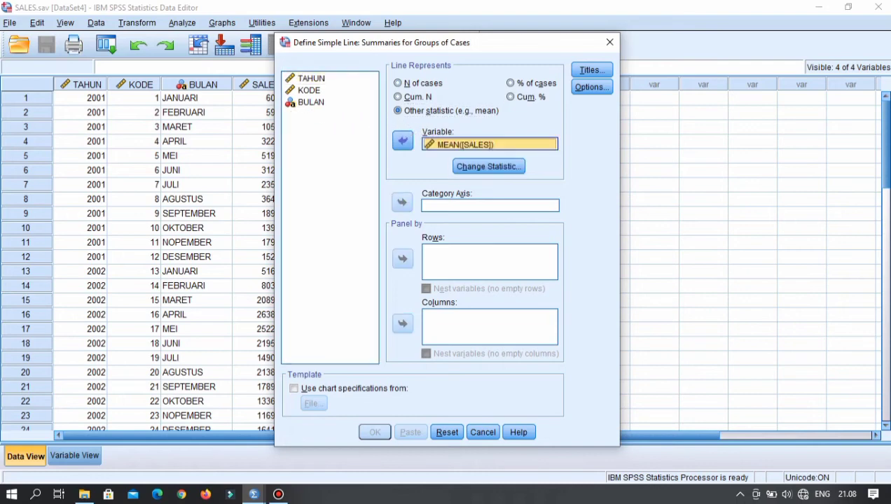
{"action": "left_click_drag", "start_coordinate": [311, 78], "coordinate": [465, 207]}
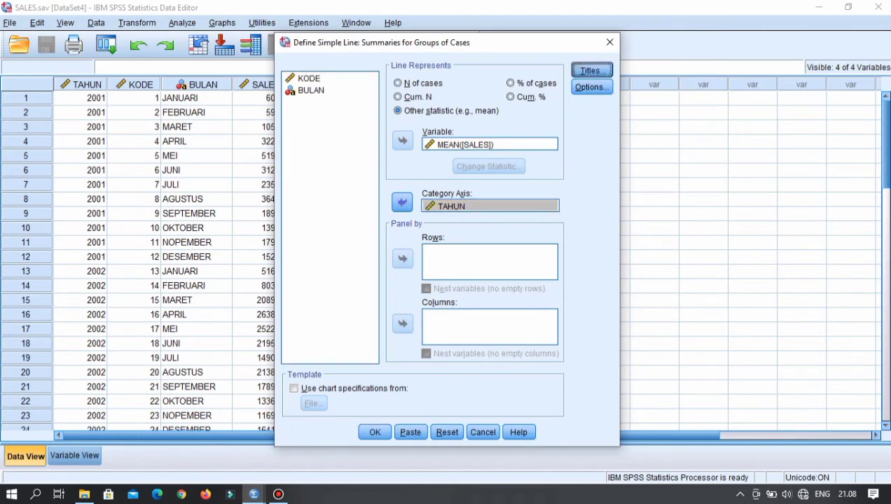
Step: Title the TAHUN line chart "grafik line sales preoduk x pertahun" and generate it
{"action": "left_click", "coordinate": [591, 70]}
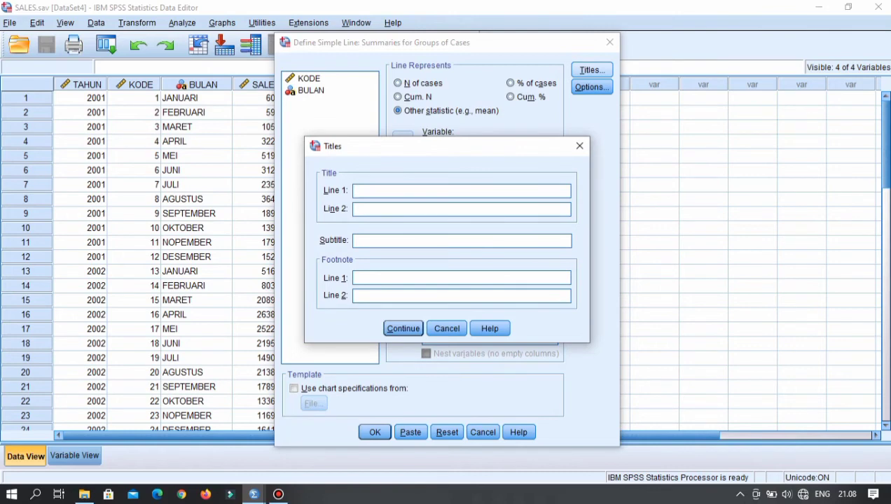
{"action": "type", "text": "grafik line sales preod"}
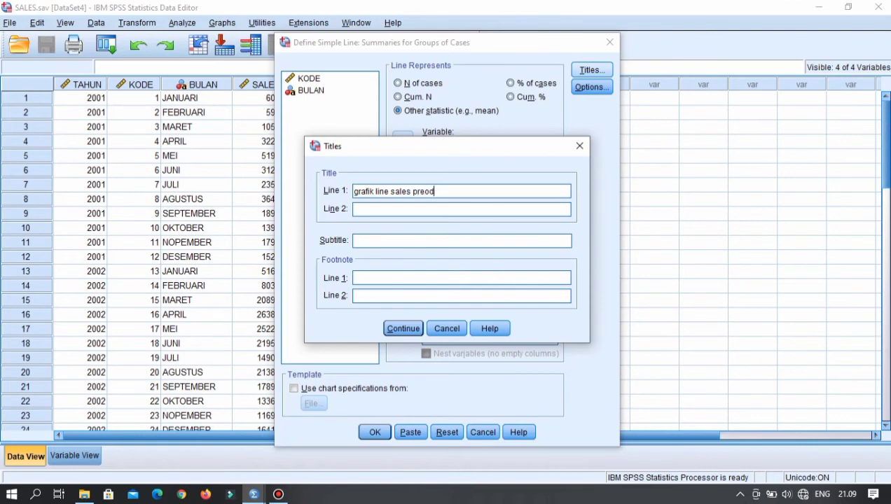
{"action": "type", "text": "uk x pertahun"}
{"action": "key", "text": "Return"}
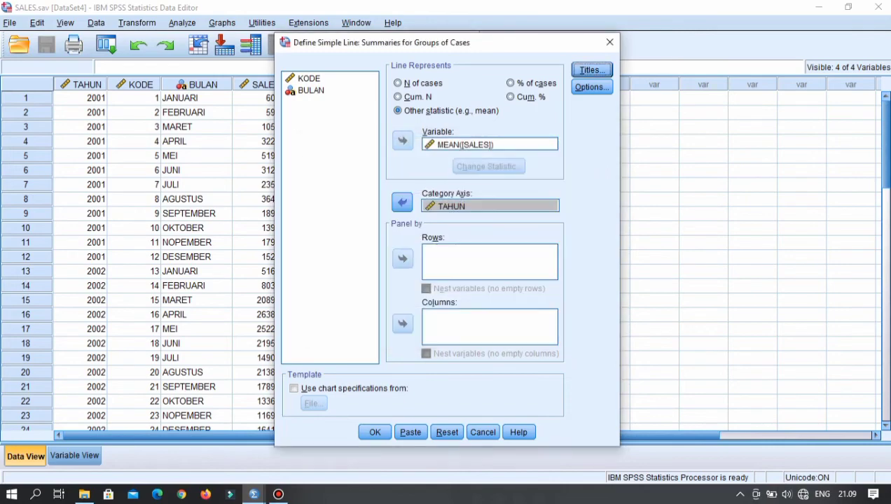
{"action": "key", "text": "Return"}
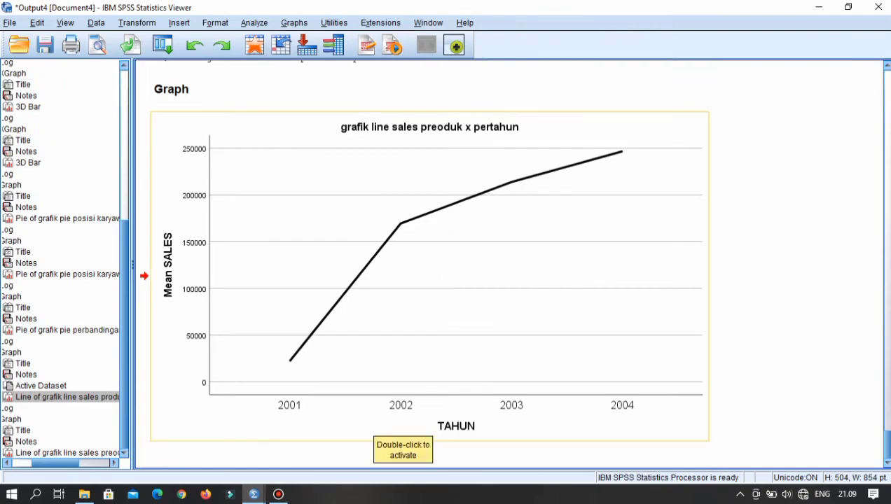
Step: Show data value labels on the "grafik line sales preoduk x pertahun" chart, displaying both SALES and TAHUN
{"action": "double_click", "coordinate": [403, 431]}
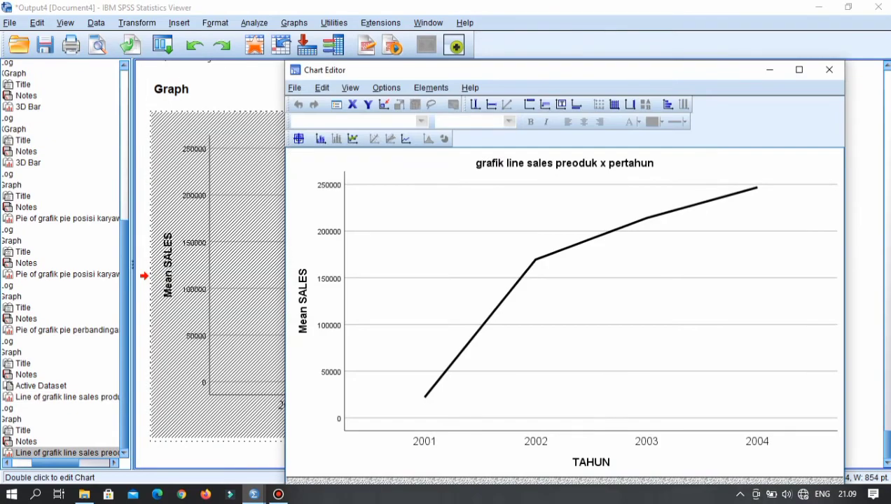
{"action": "left_click", "coordinate": [320, 139]}
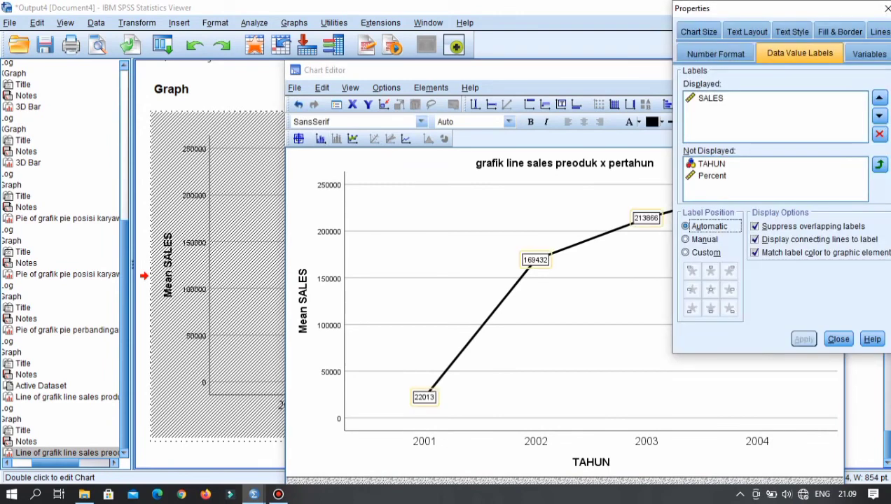
{"action": "left_click", "coordinate": [713, 176]}
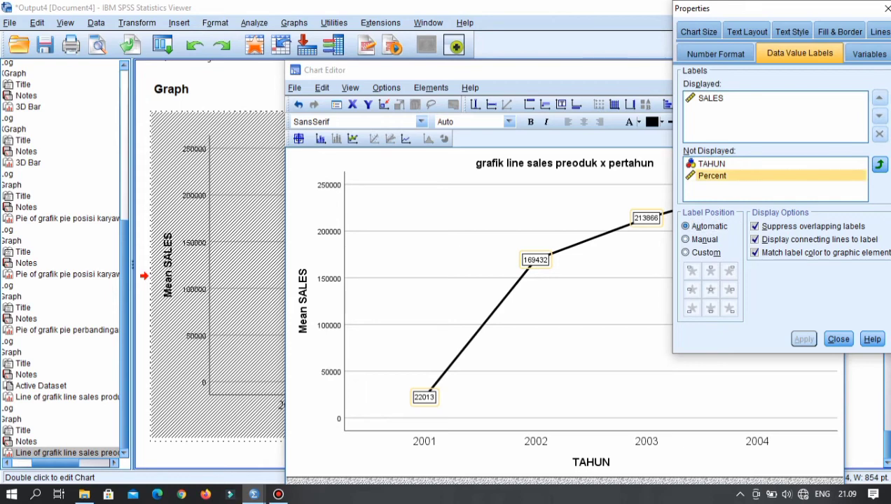
{"action": "left_click", "coordinate": [711, 164]}
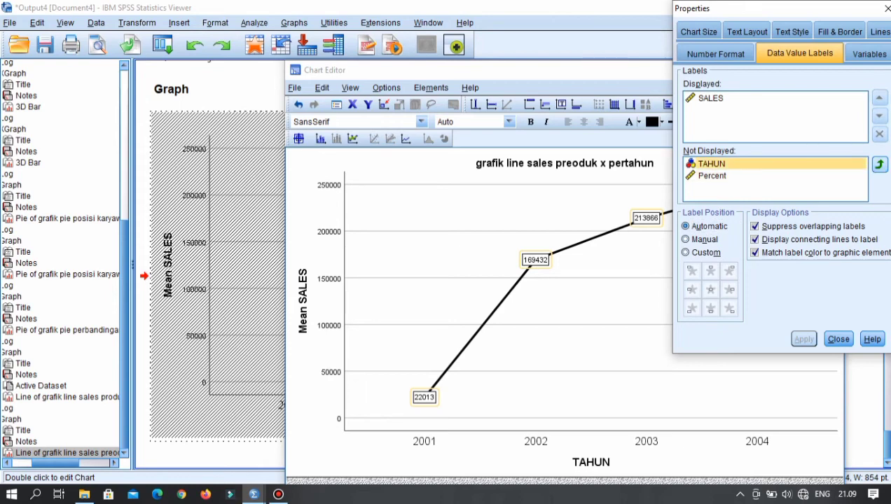
{"action": "left_click", "coordinate": [880, 164]}
{"action": "left_click", "coordinate": [800, 339]}
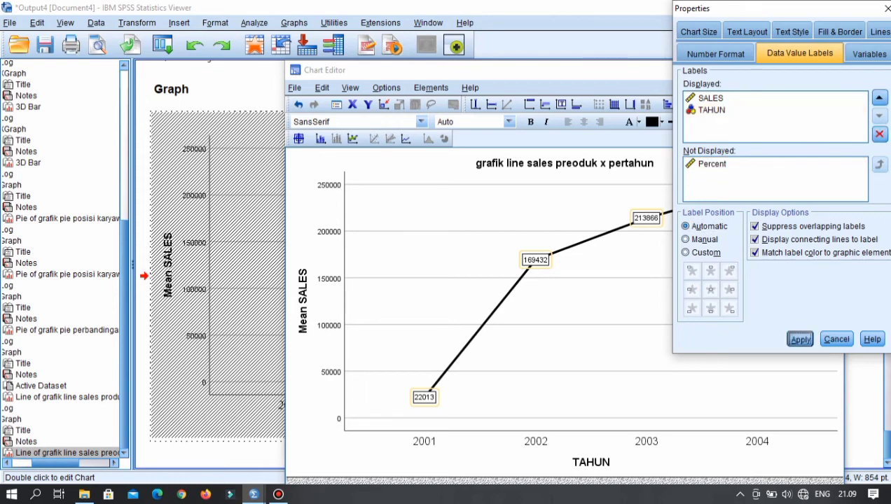
{"action": "left_click", "coordinate": [838, 339]}
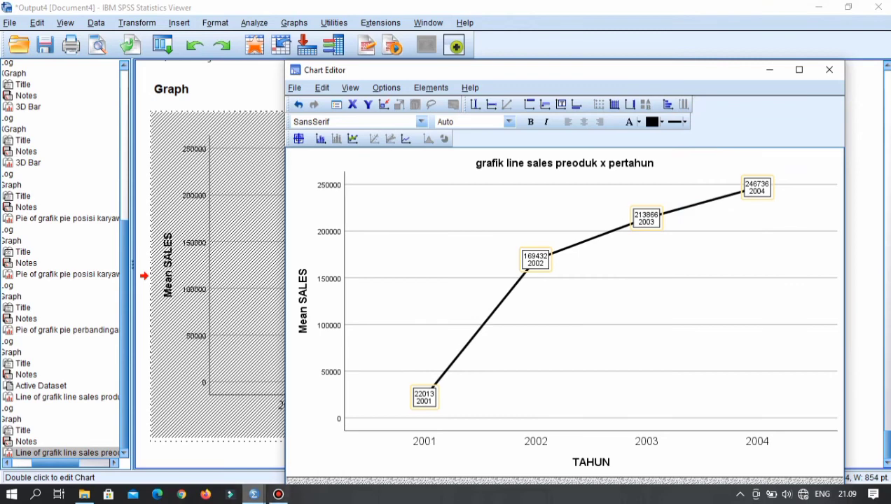
Step: Return to the SALES.sav data, start a new simple line chart for groups of cases and clear its previous definition
{"action": "mouse_move", "coordinate": [254, 494]}
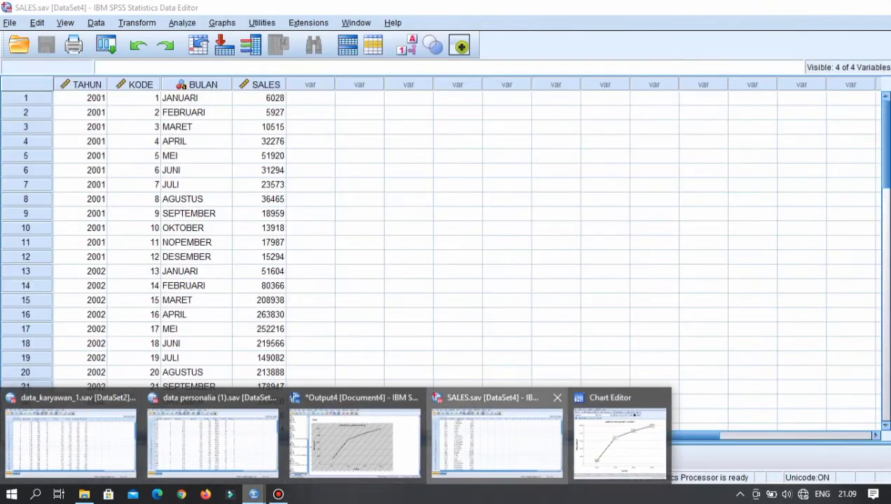
{"action": "left_click", "coordinate": [497, 438]}
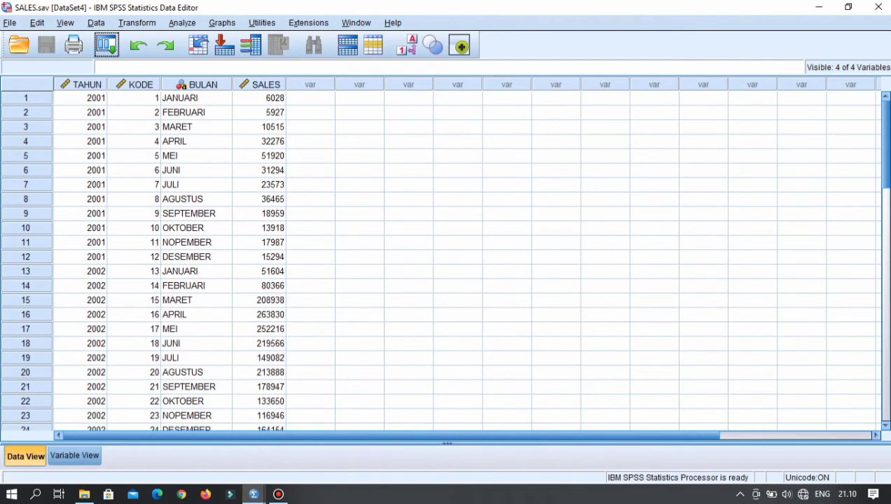
{"action": "left_click", "coordinate": [222, 23]}
{"action": "mouse_move", "coordinate": [252, 107]}
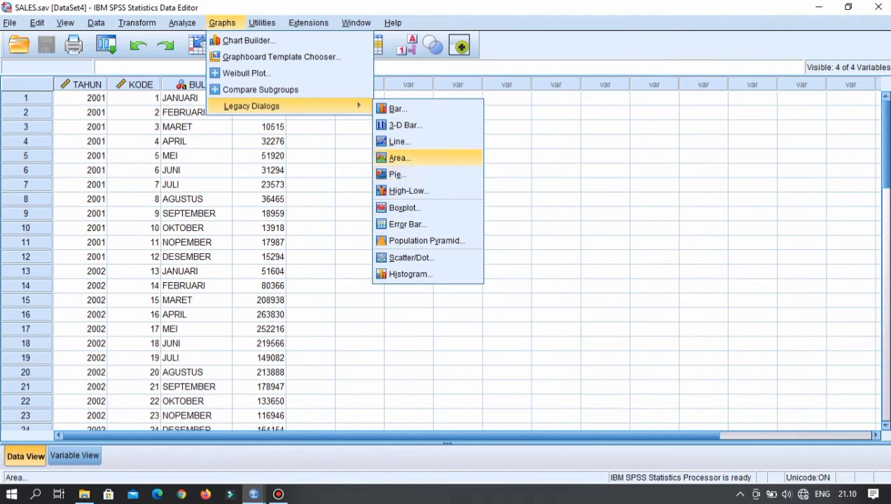
{"action": "left_click", "coordinate": [399, 141]}
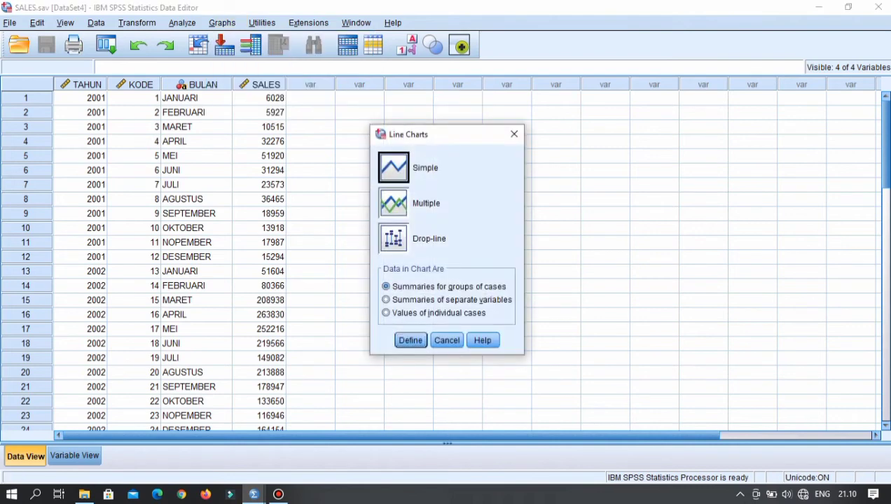
{"action": "key", "text": "Return"}
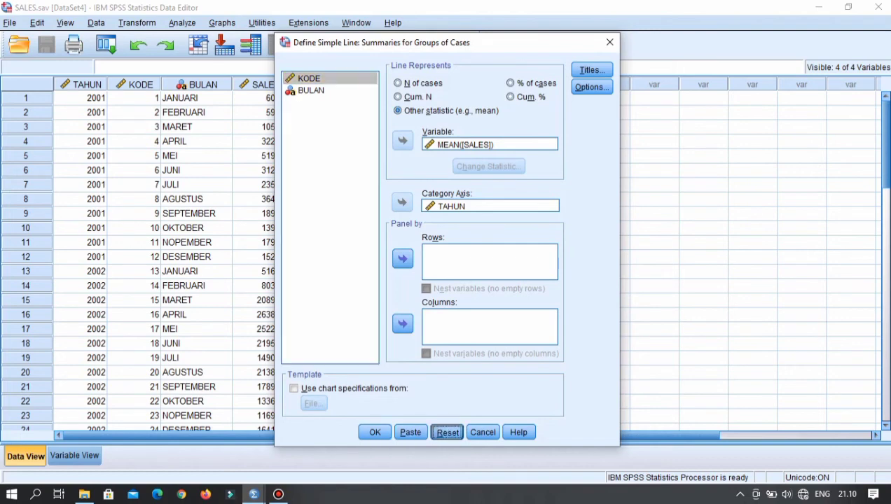
{"action": "left_click", "coordinate": [447, 433]}
Step: Define the line as the mean of SALES with BULAN on the category axis, panelled in rows by TAHUN
{"action": "key", "text": "alt+s"}
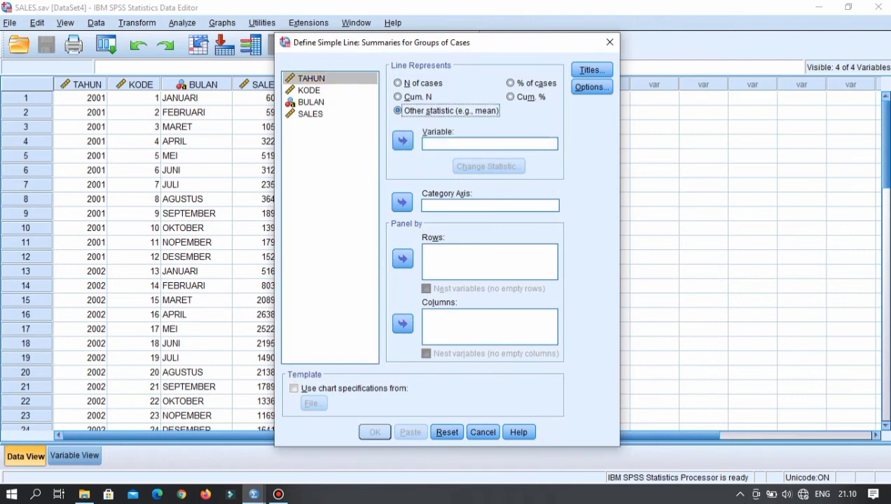
{"action": "left_click_drag", "start_coordinate": [311, 113], "coordinate": [434, 144]}
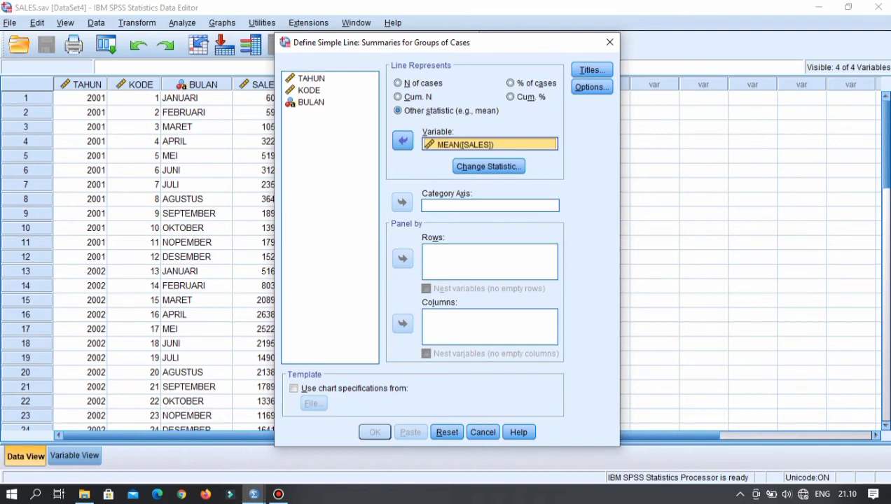
{"action": "left_click_drag", "start_coordinate": [310, 103], "coordinate": [448, 210]}
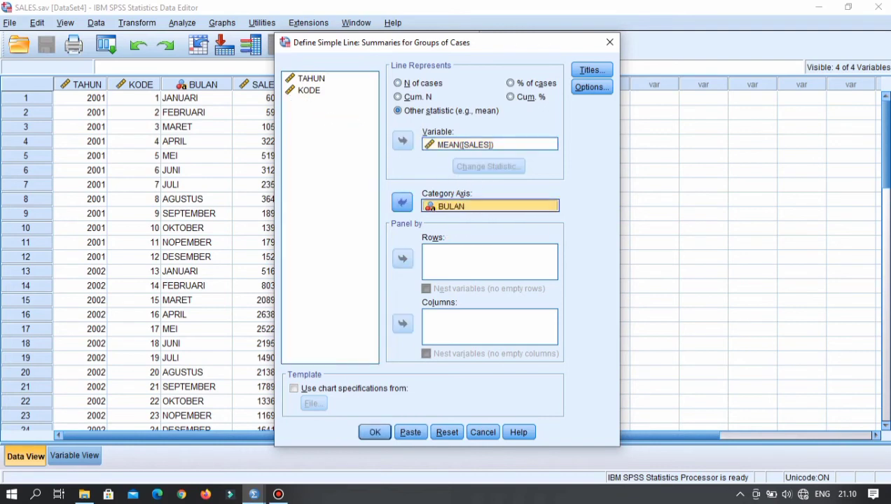
{"action": "left_click_drag", "start_coordinate": [311, 78], "coordinate": [463, 259]}
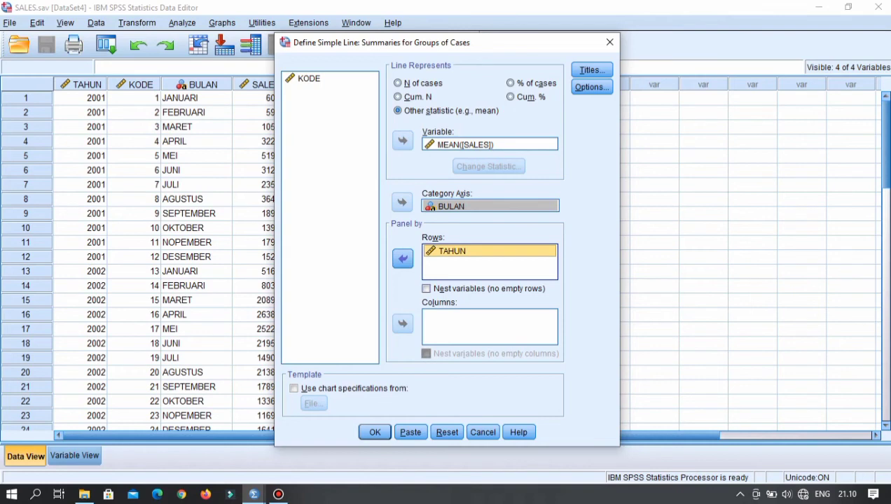
Step: Add the title "grafik line sales produk x pertahun" with the subtitle "untuk setiap tahun" and generate the panelled line chart
{"action": "left_click", "coordinate": [592, 86]}
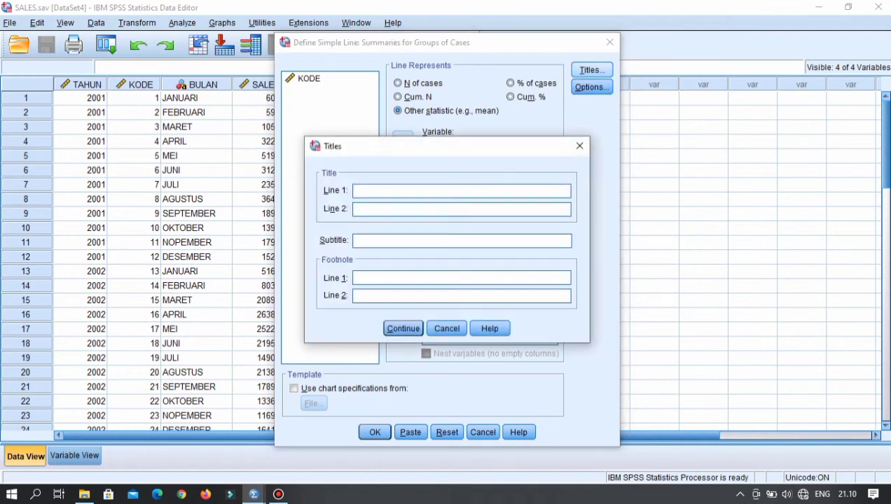
{"action": "type", "text": "grafik line sales"}
{"action": "type", "text": "pro"}
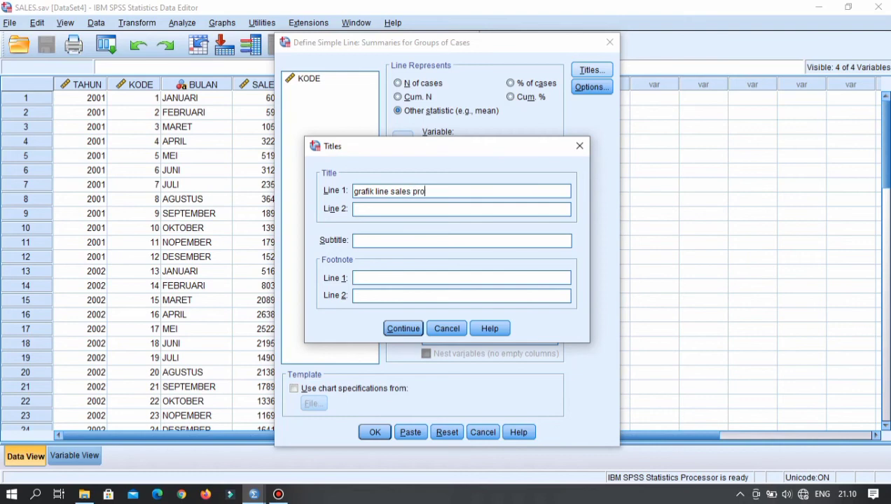
{"action": "type", "text": "duk x pertahun"}
{"action": "left_click", "coordinate": [355, 241]}
{"action": "type", "text": "untuk s"}
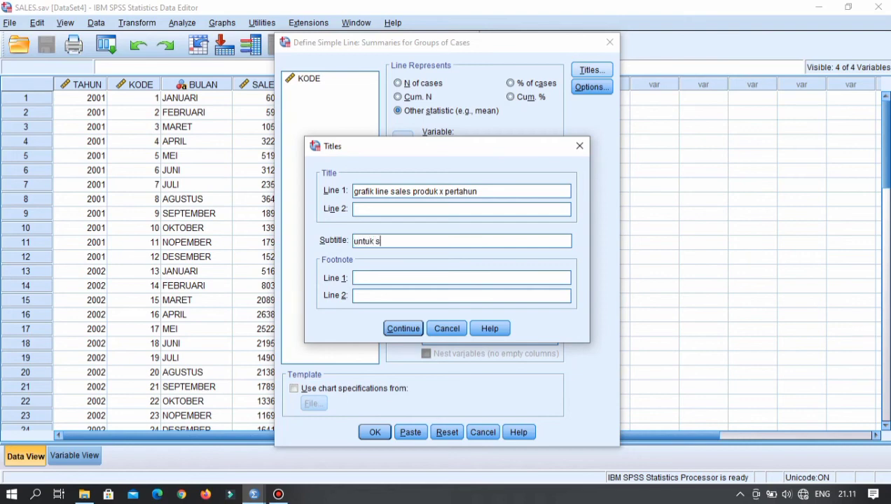
{"action": "type", "text": "etiap tahun"}
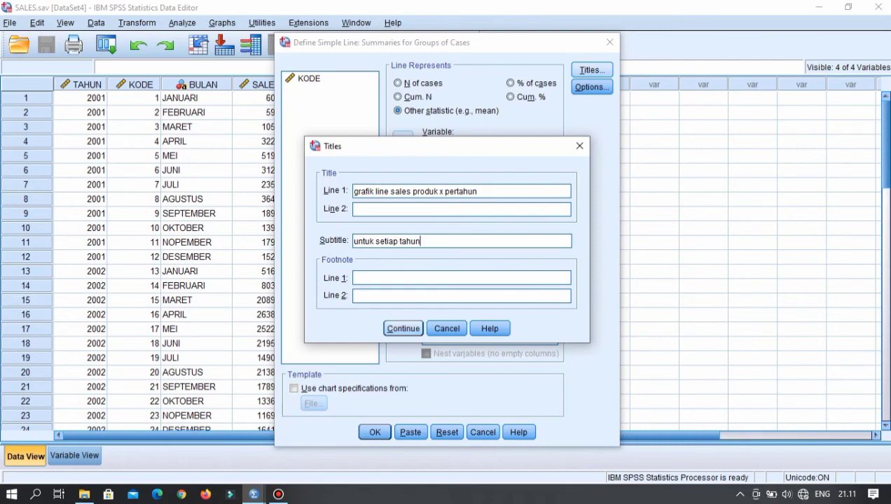
{"action": "key", "text": "Return"}
{"action": "key", "text": "Return"}
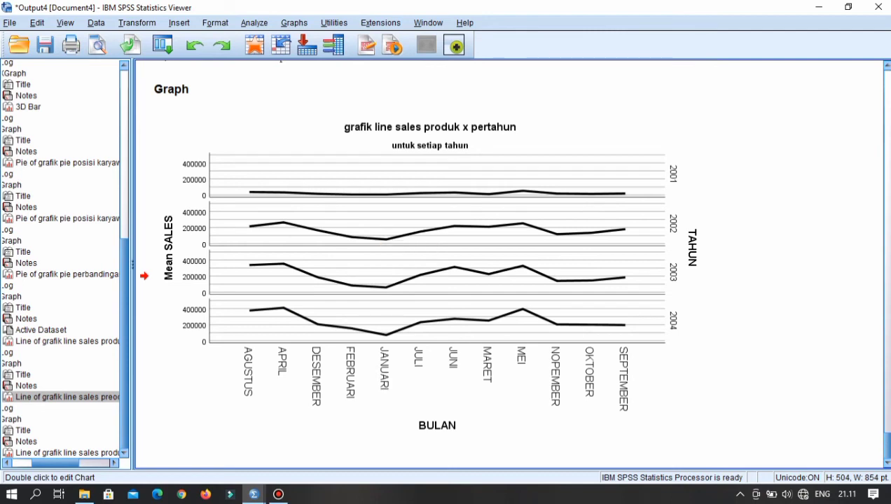
Step: Open the panelled line chart for editing and show SALES data value labels on its lines
{"action": "left_click", "coordinate": [429, 276]}
{"action": "double_click", "coordinate": [429, 276]}
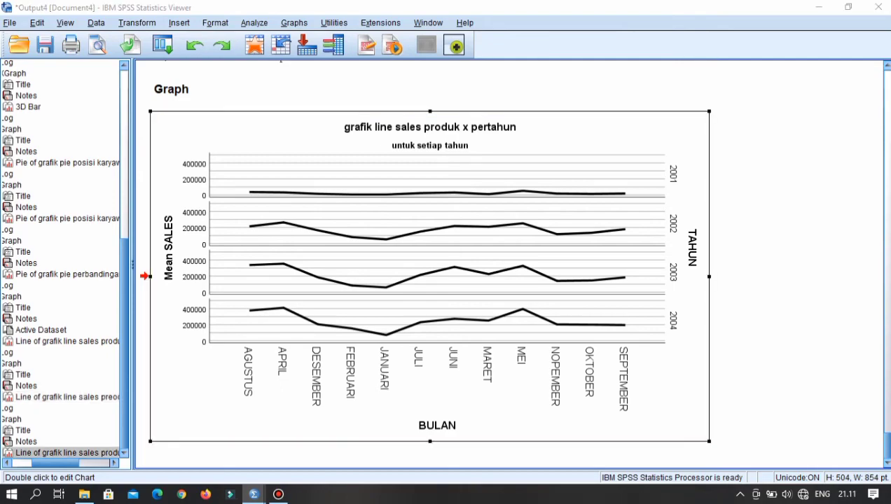
{"action": "left_click", "coordinate": [320, 138]}
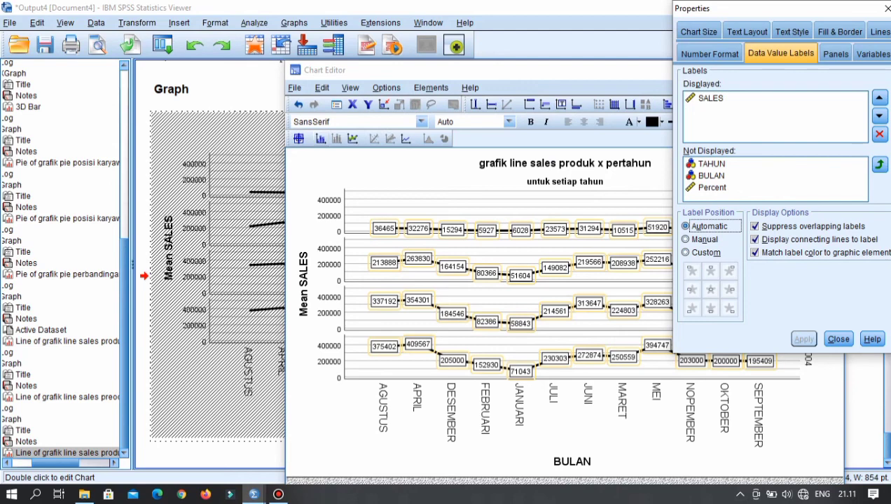
{"action": "left_click", "coordinate": [838, 339]}
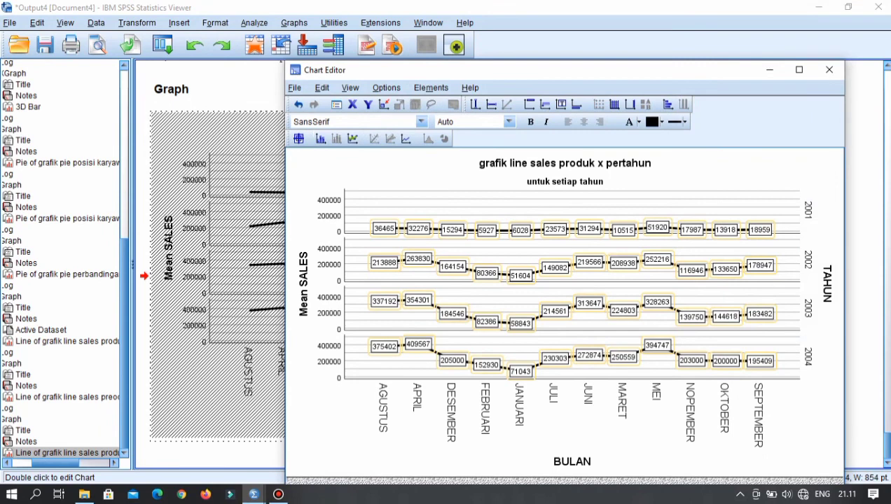
{"action": "double_click", "coordinate": [519, 405]}
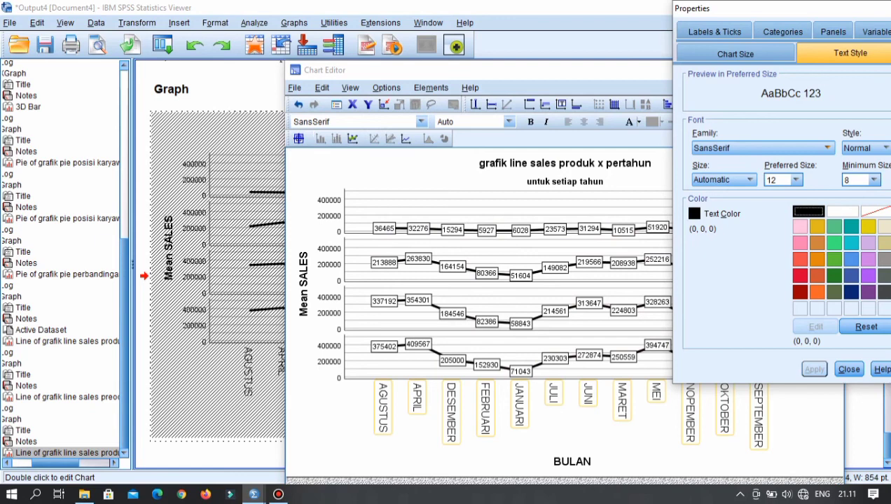
{"action": "left_click", "coordinate": [657, 345]}
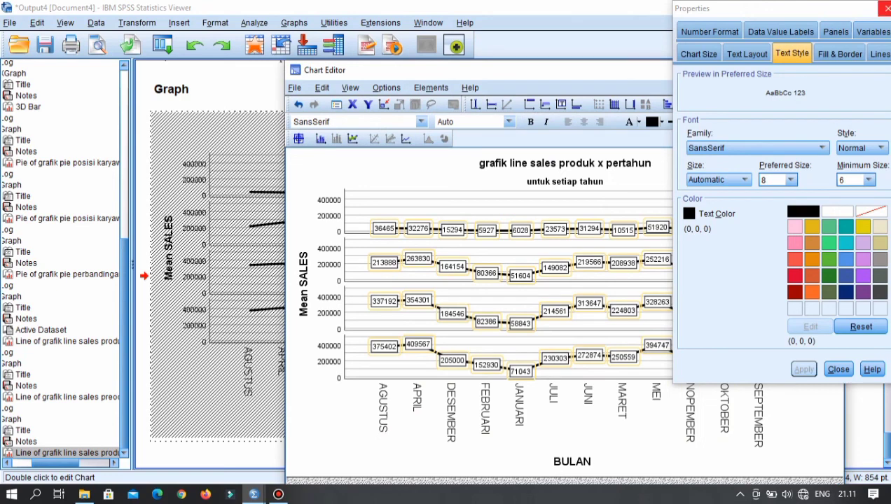
{"action": "left_click", "coordinate": [884, 8]}
{"action": "double_click", "coordinate": [707, 293]}
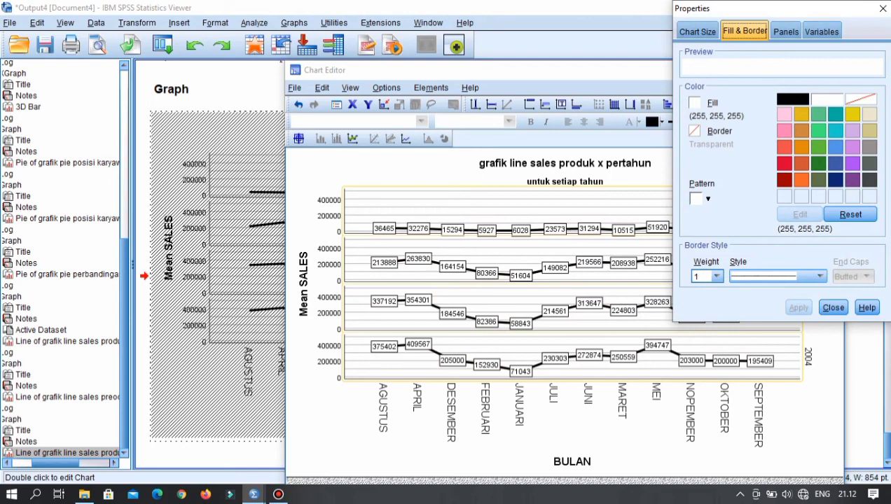
{"action": "left_click", "coordinate": [883, 9]}
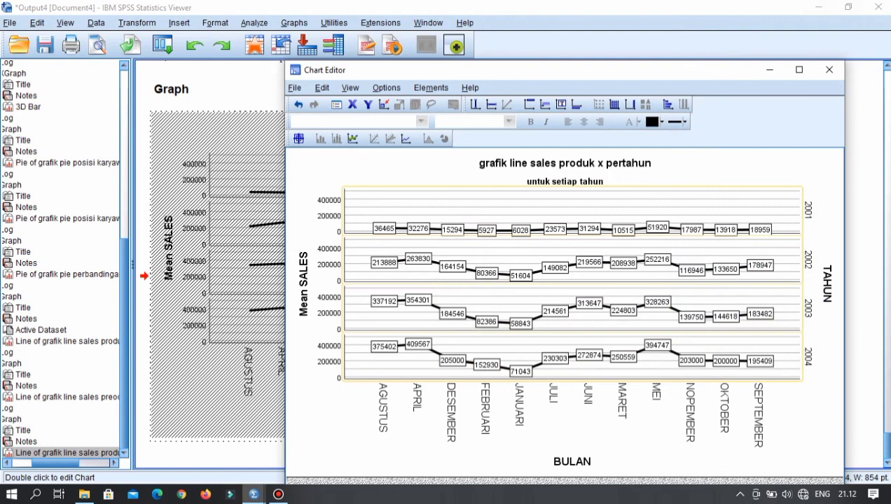
{"action": "key", "text": "ctrl+t"}
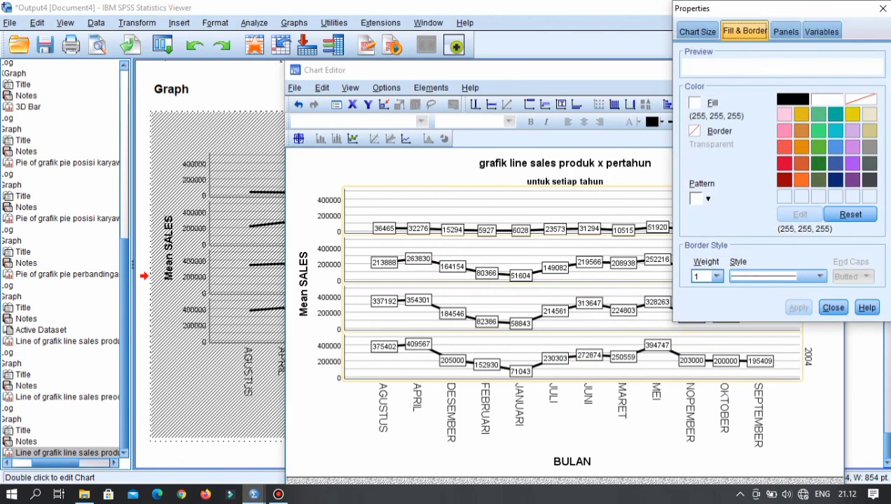
{"action": "left_click", "coordinate": [833, 308]}
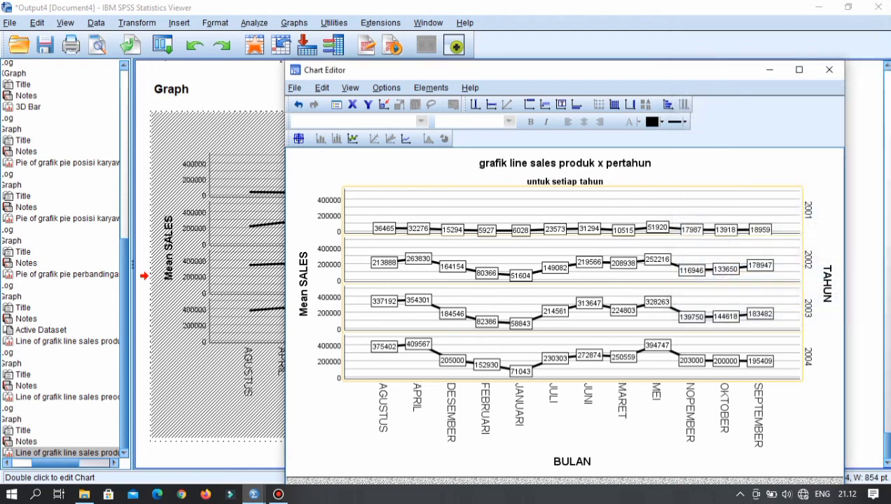
Step: Open the category order of the chart's BULAN axis and move JANUARI to the first place
{"action": "double_click", "coordinate": [621, 401]}
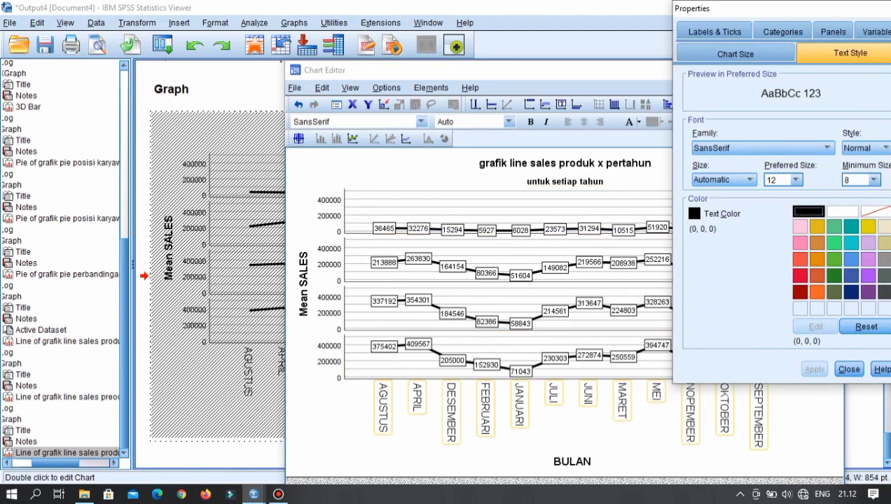
{"action": "left_click", "coordinate": [782, 33]}
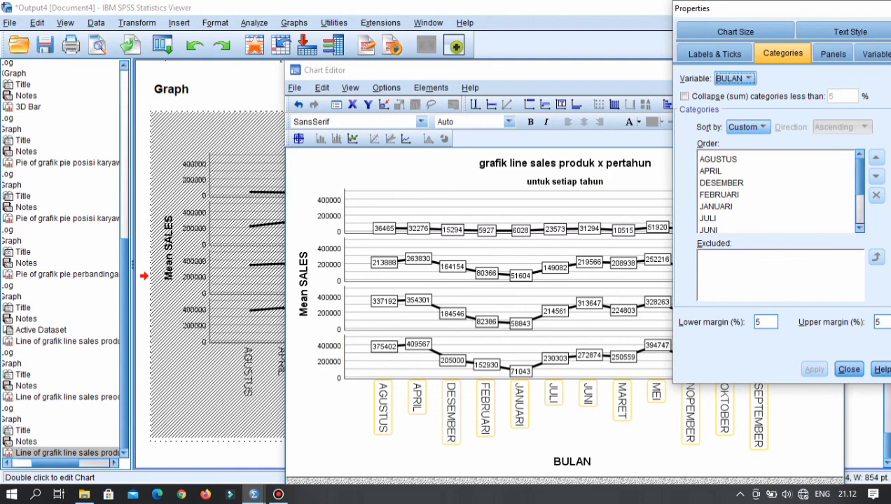
{"action": "left_click", "coordinate": [860, 154]}
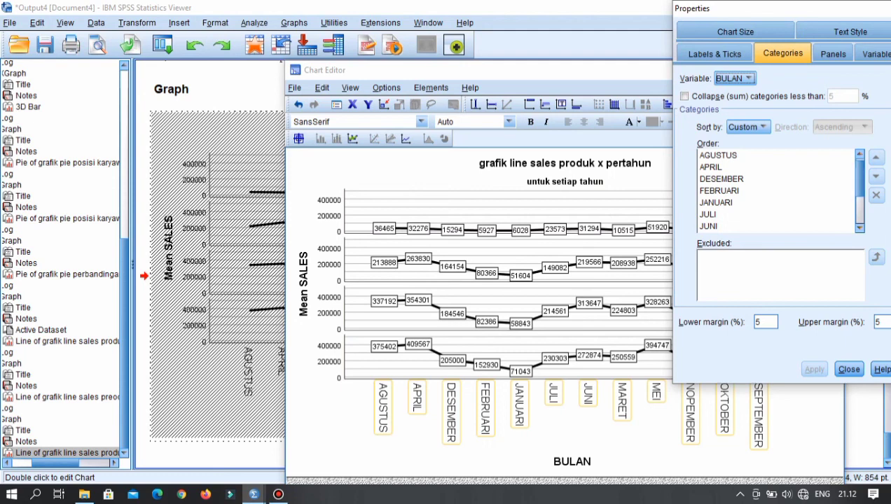
{"action": "scroll", "coordinate": [778, 191], "scroll_direction": "down", "scroll_amount": 2}
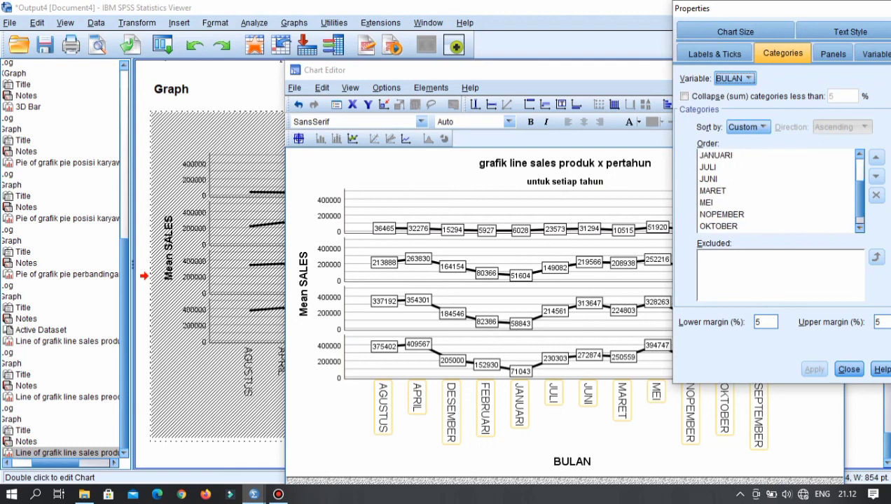
{"action": "left_click", "coordinate": [717, 155]}
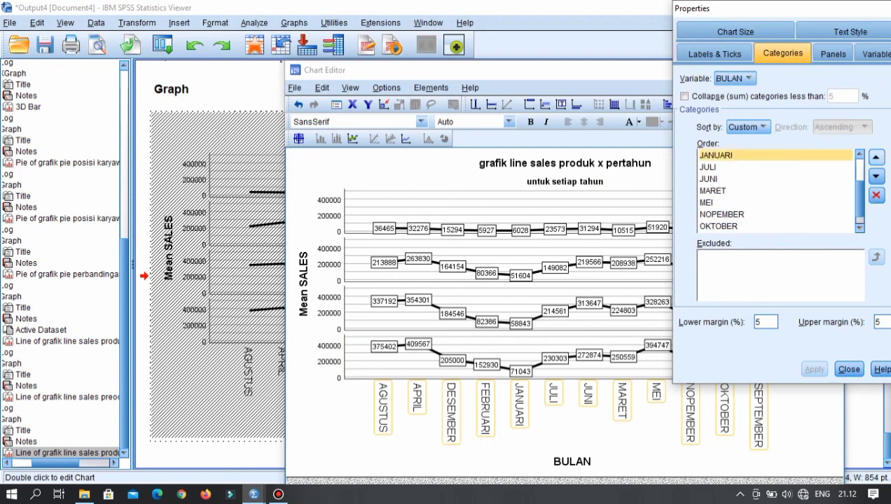
{"action": "left_click", "coordinate": [875, 157]}
{"action": "left_click", "coordinate": [875, 157]}
{"action": "left_click", "coordinate": [875, 157]}
{"action": "left_click", "coordinate": [875, 157]}
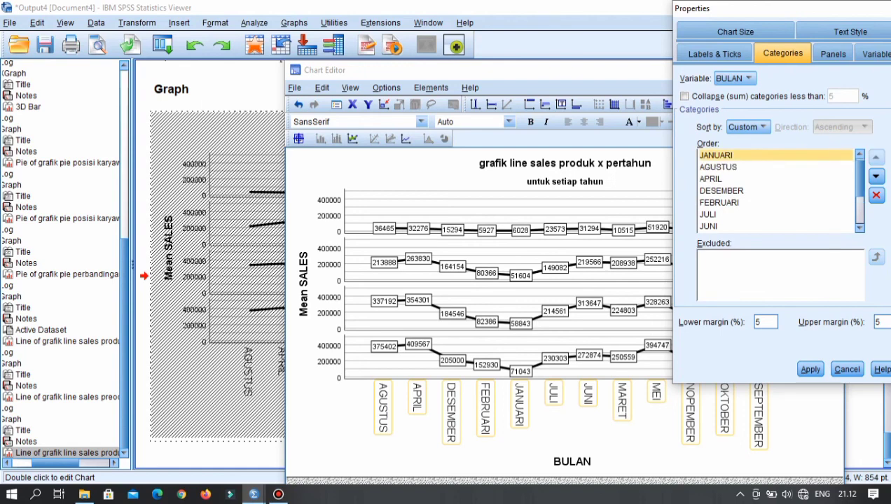
Step: Move FEBRUARI up in the BULAN category order so it directly follows JANUARI
{"action": "left_click", "coordinate": [720, 202]}
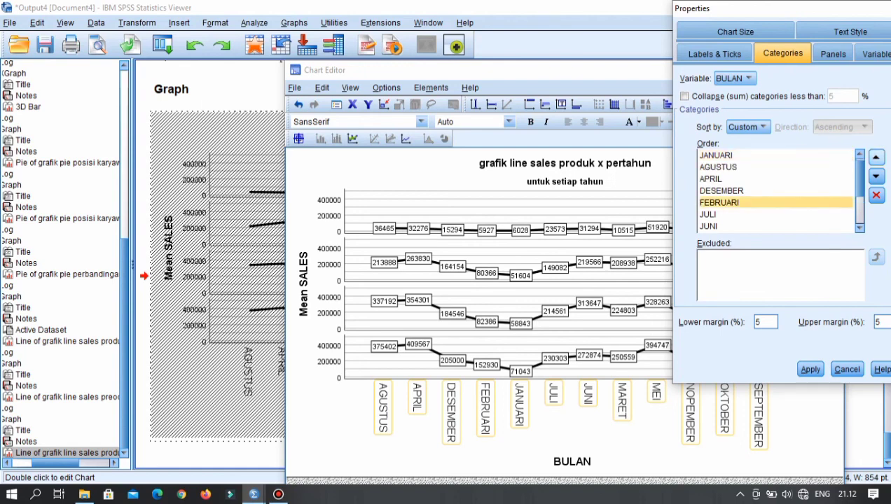
{"action": "left_click", "coordinate": [875, 157]}
{"action": "left_click", "coordinate": [875, 157]}
{"action": "left_click", "coordinate": [875, 157]}
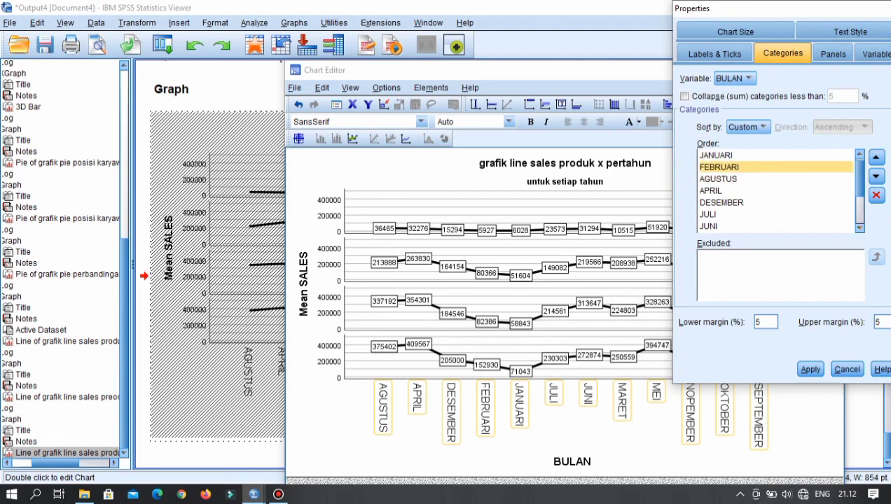
Step: Place MARET third in the BULAN category order, directly after FEBRUARI
{"action": "scroll", "coordinate": [778, 191], "scroll_direction": "down", "scroll_amount": 1}
{"action": "left_click", "coordinate": [713, 214]}
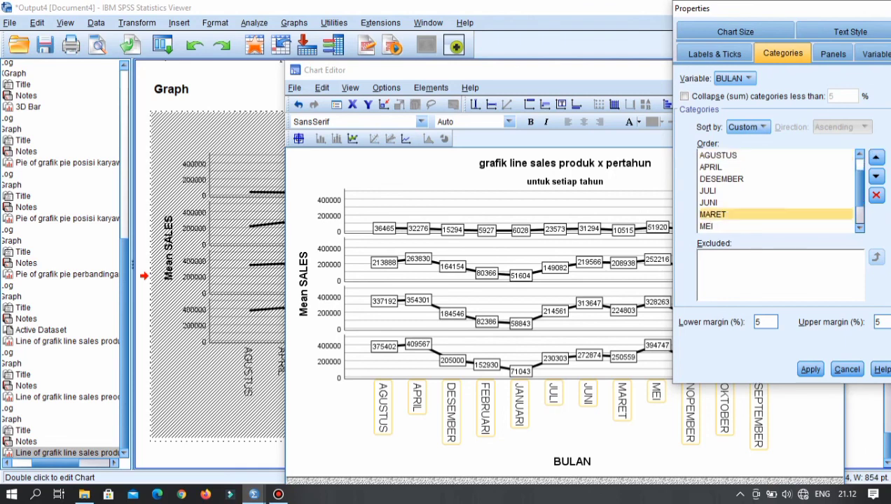
{"action": "left_click", "coordinate": [875, 156]}
{"action": "left_click", "coordinate": [875, 157]}
{"action": "left_click", "coordinate": [875, 157]}
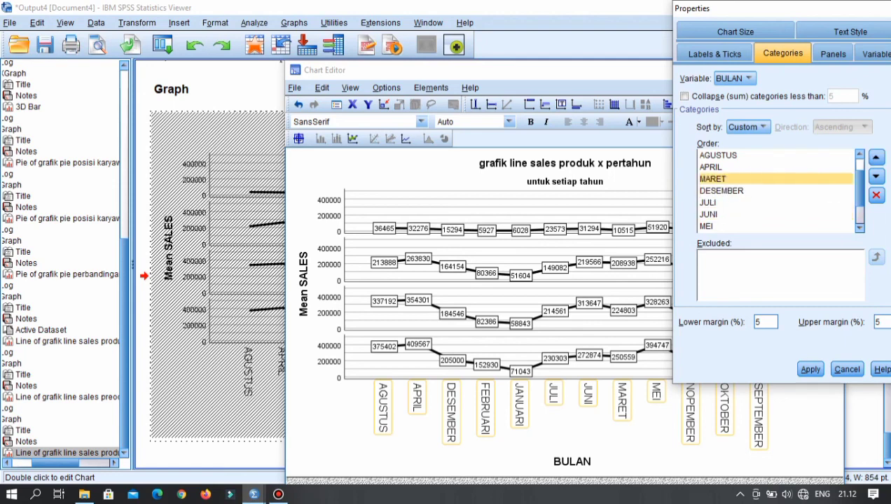
{"action": "left_click", "coordinate": [875, 157]}
{"action": "left_click", "coordinate": [876, 157]}
{"action": "left_click", "coordinate": [875, 157]}
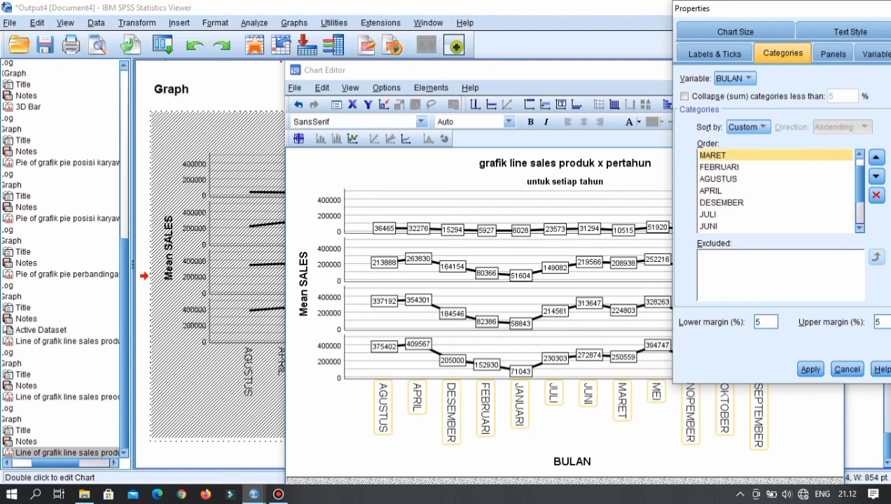
{"action": "left_click", "coordinate": [876, 157]}
{"action": "left_click", "coordinate": [716, 167]}
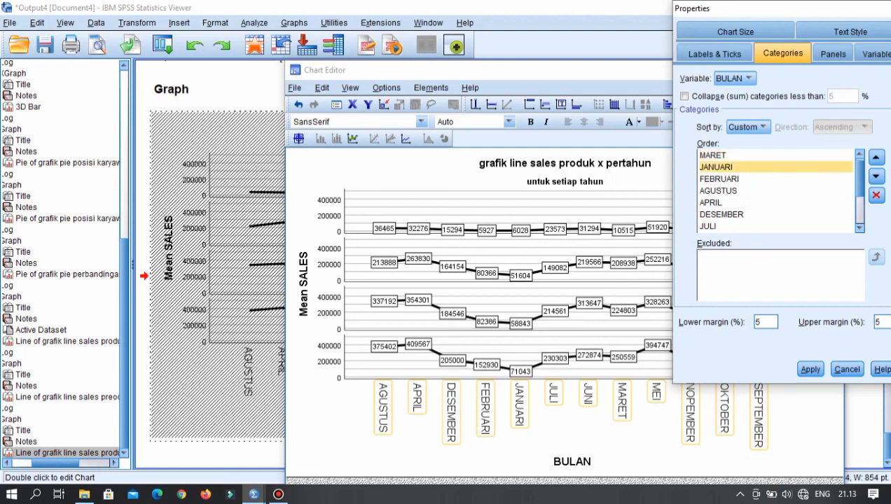
{"action": "left_click", "coordinate": [719, 179]}
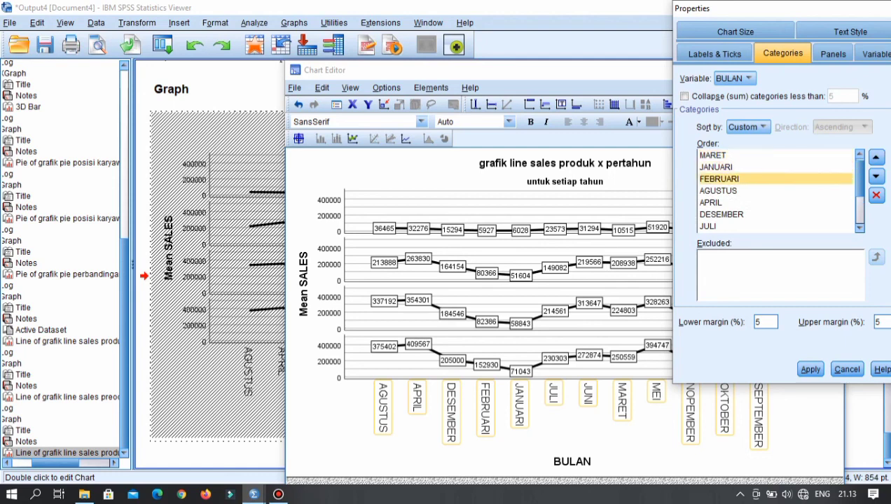
{"action": "left_click", "coordinate": [713, 154]}
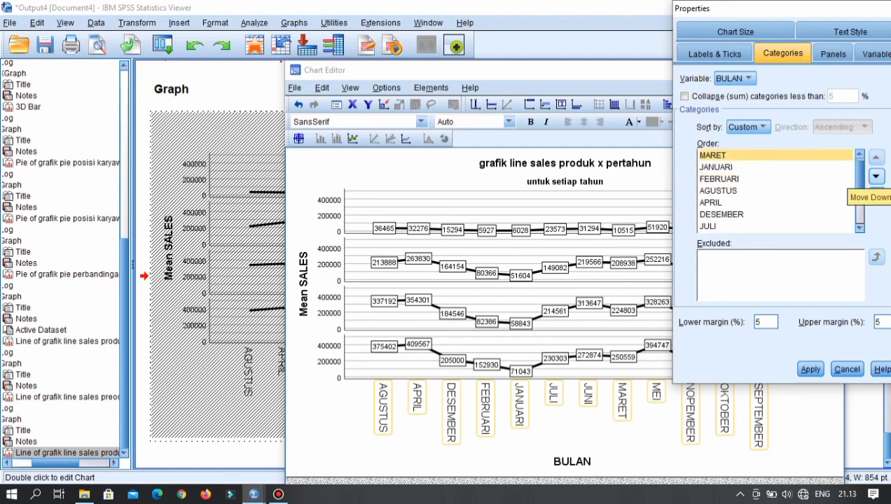
{"action": "left_click", "coordinate": [875, 176]}
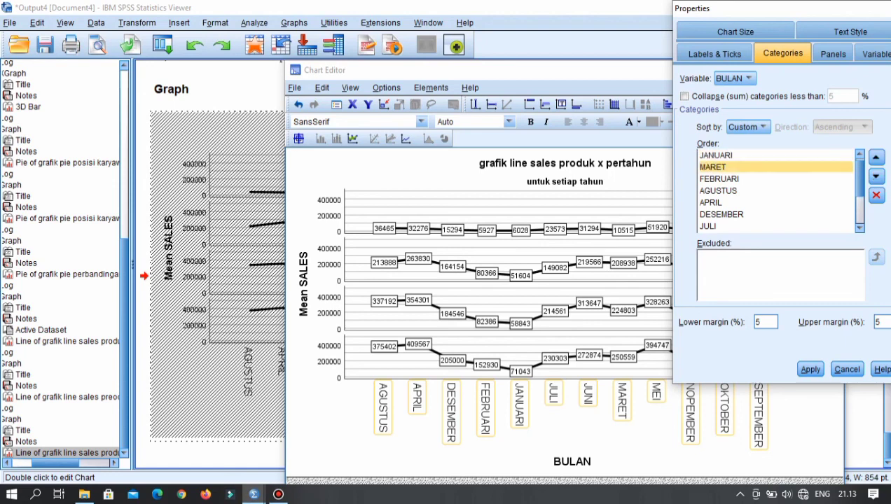
{"action": "left_click", "coordinate": [875, 176]}
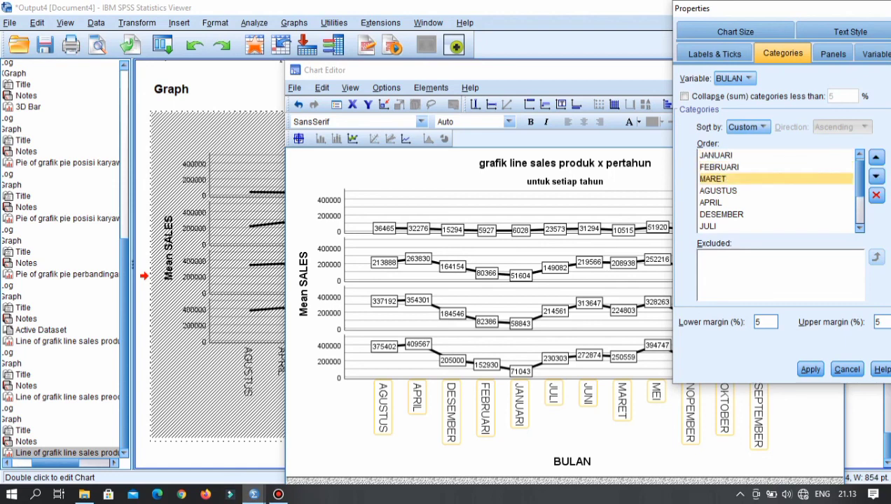
Step: Move APRIL and MEI up in the BULAN category order so they follow MARET, ahead of AGUSTUS
{"action": "left_click", "coordinate": [711, 202]}
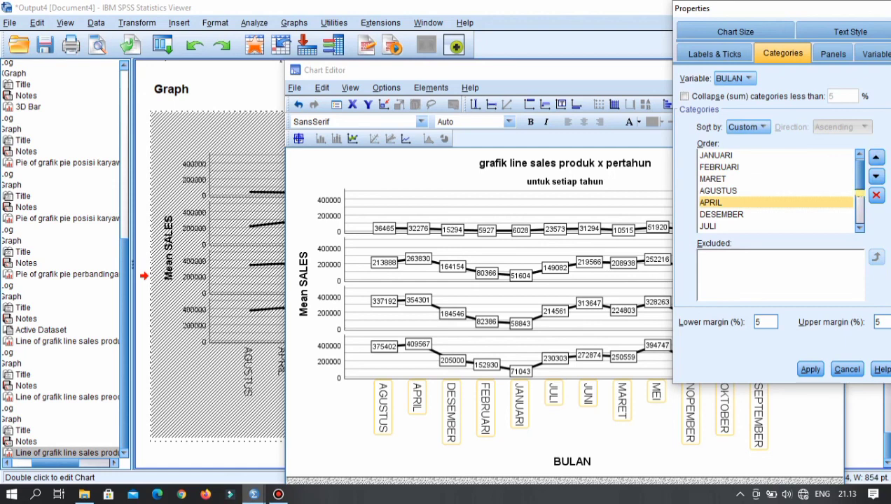
{"action": "left_click", "coordinate": [875, 157]}
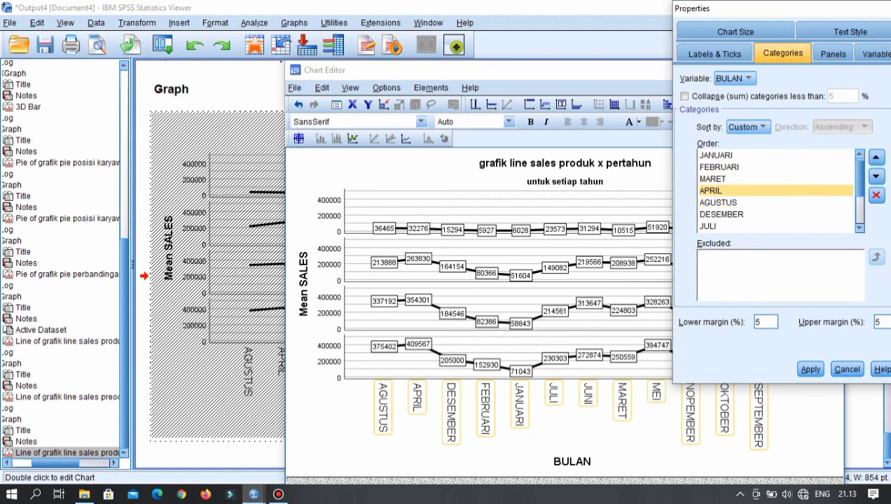
{"action": "key", "text": "Down"}
{"action": "key", "text": "Down"}
{"action": "key", "text": "Down"}
{"action": "key", "text": "Down"}
{"action": "key", "text": "Down"}
{"action": "key", "text": "Down"}
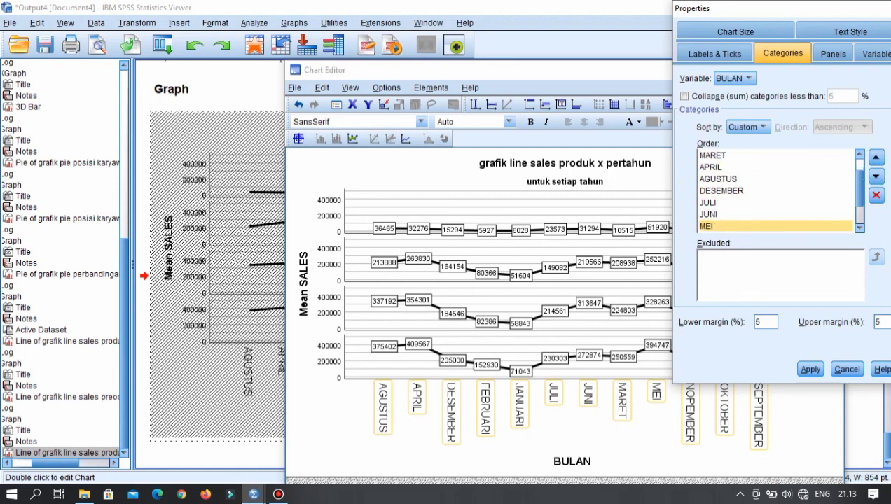
{"action": "key", "text": "Up"}
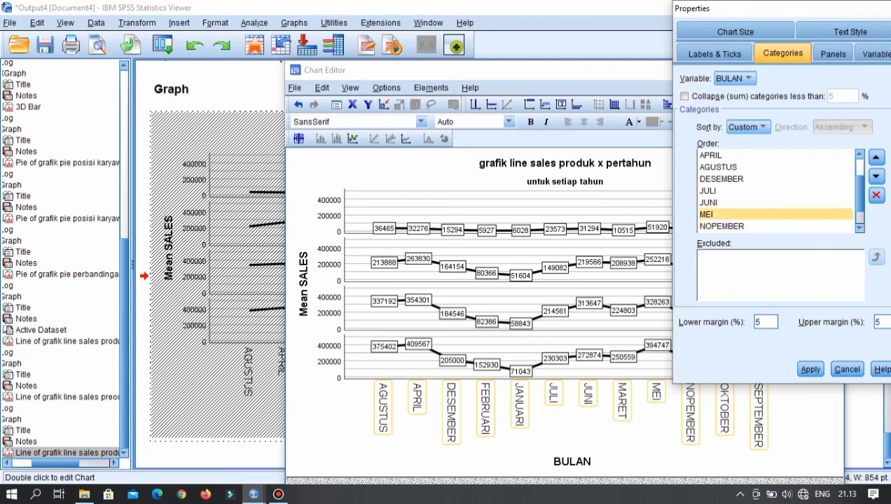
{"action": "left_click", "coordinate": [875, 157]}
{"action": "left_click", "coordinate": [876, 156]}
{"action": "left_click", "coordinate": [875, 156]}
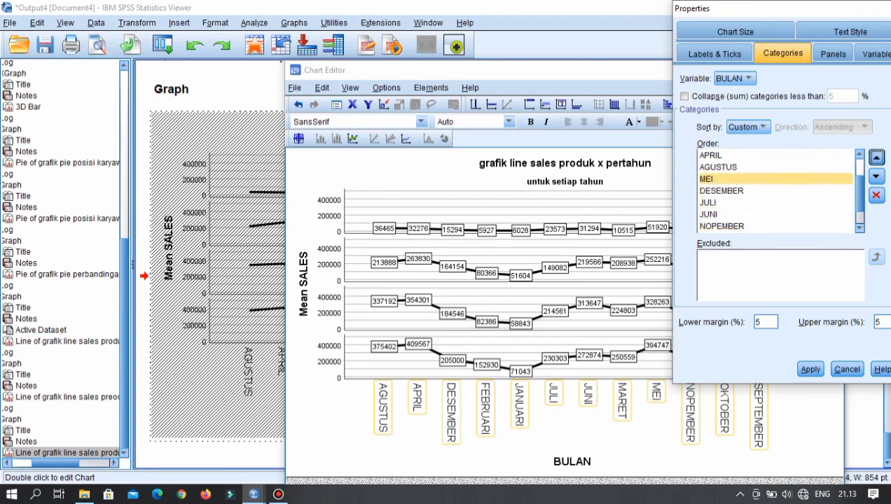
{"action": "left_click", "coordinate": [875, 157]}
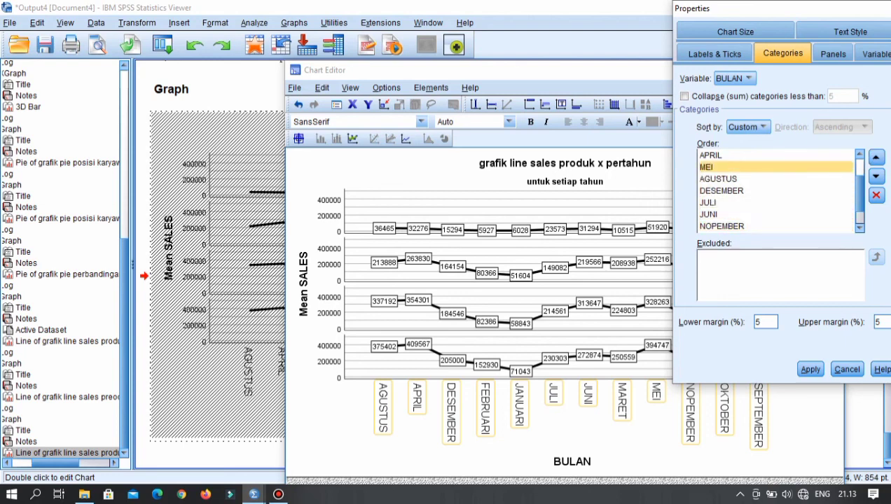
Step: Move JUNI and JULI up in the category order so they follow MEI, ahead of AGUSTUS
{"action": "left_click", "coordinate": [709, 215]}
{"action": "left_click", "coordinate": [876, 157]}
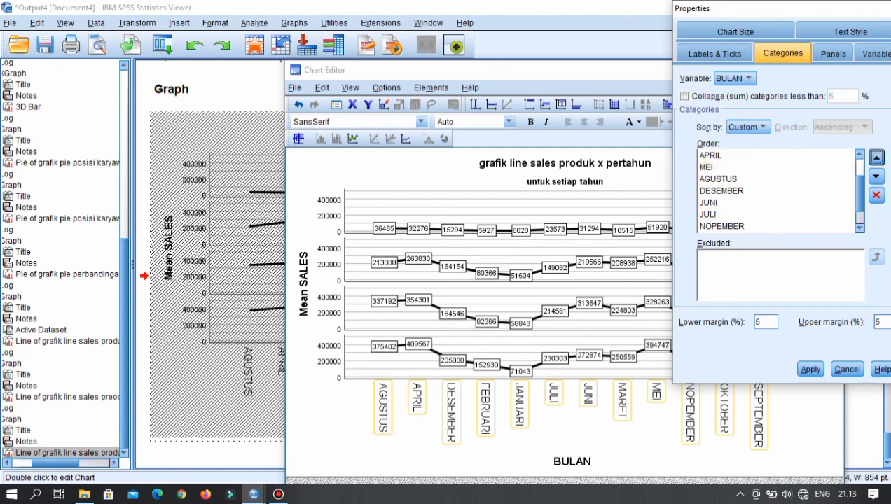
{"action": "left_click", "coordinate": [876, 157]}
{"action": "left_click", "coordinate": [875, 157]}
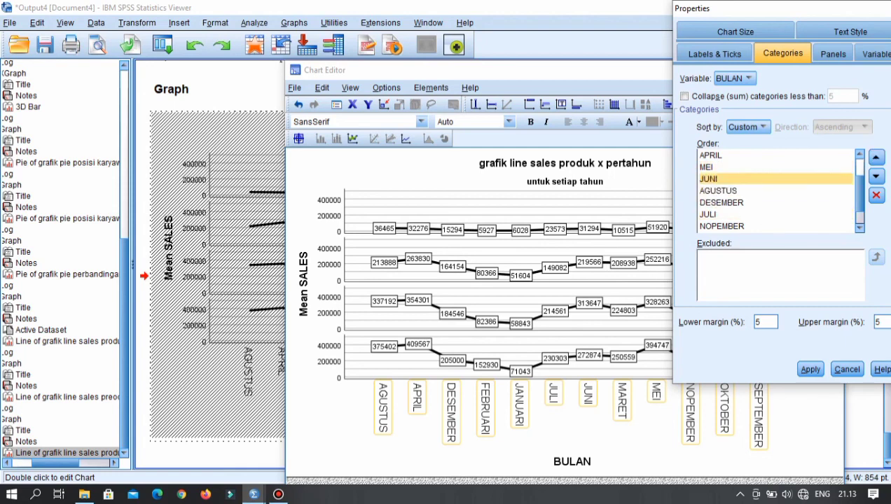
{"action": "left_click", "coordinate": [708, 215]}
{"action": "left_click", "coordinate": [876, 157]}
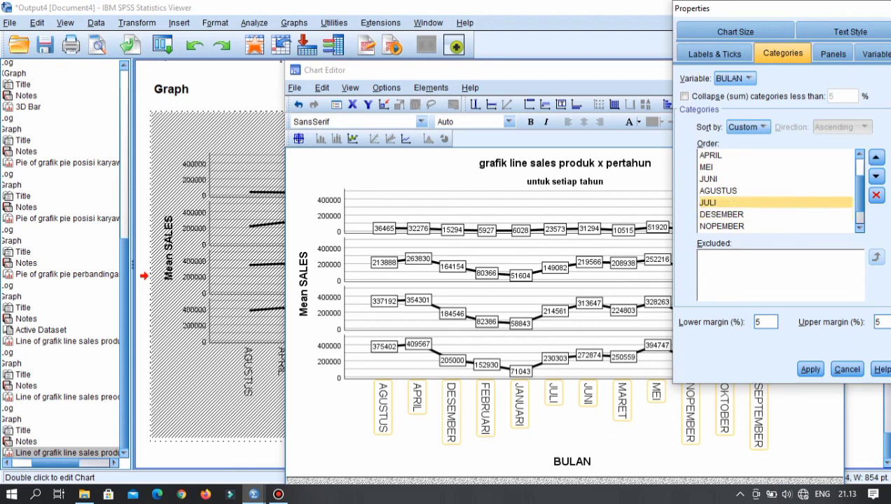
{"action": "left_click", "coordinate": [875, 157]}
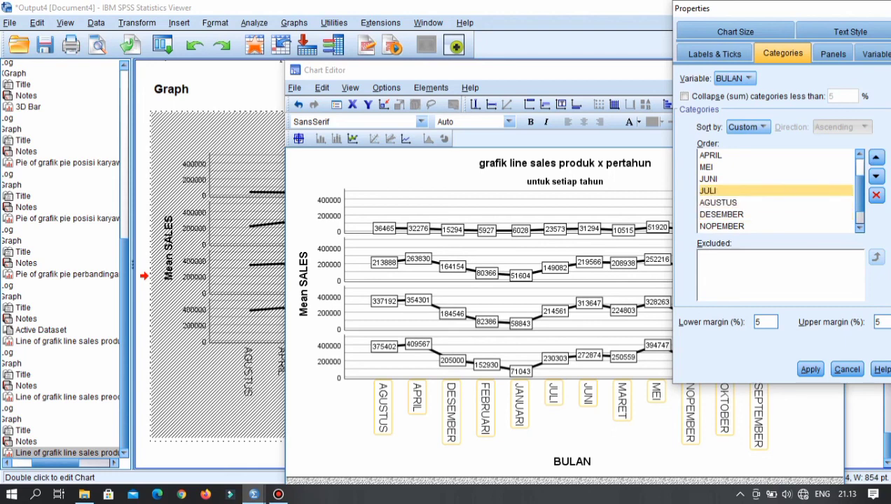
Step: Move SEPTEMBER up from the end of the category order so it directly follows AGUSTUS
{"action": "left_click", "coordinate": [860, 228]}
{"action": "left_click", "coordinate": [724, 226]}
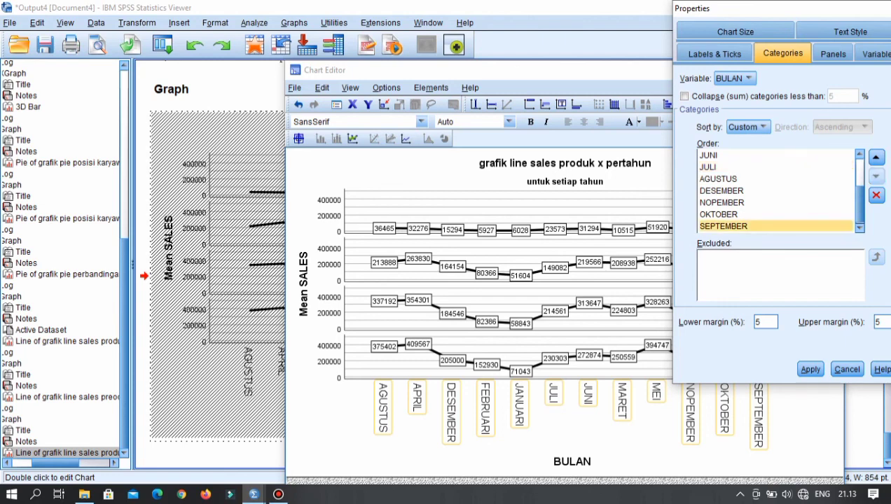
{"action": "left_click", "coordinate": [876, 157]}
{"action": "left_click", "coordinate": [876, 157]}
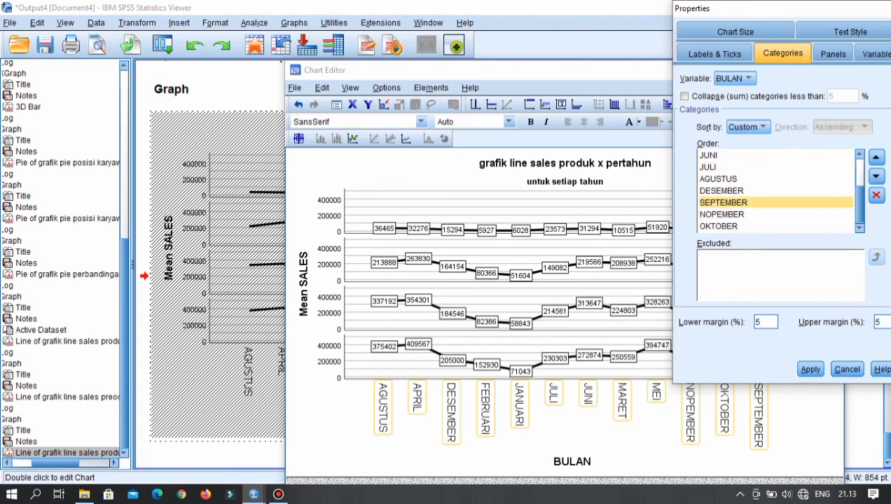
{"action": "left_click", "coordinate": [876, 157]}
Step: Move OKTOBER up in the category order so it directly follows SEPTEMBER
{"action": "left_click", "coordinate": [719, 226]}
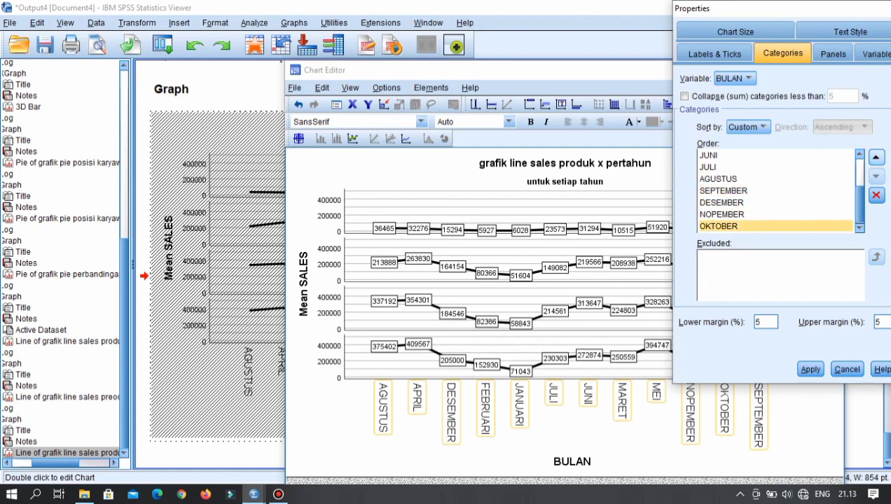
{"action": "left_click", "coordinate": [875, 157]}
{"action": "left_click", "coordinate": [875, 157]}
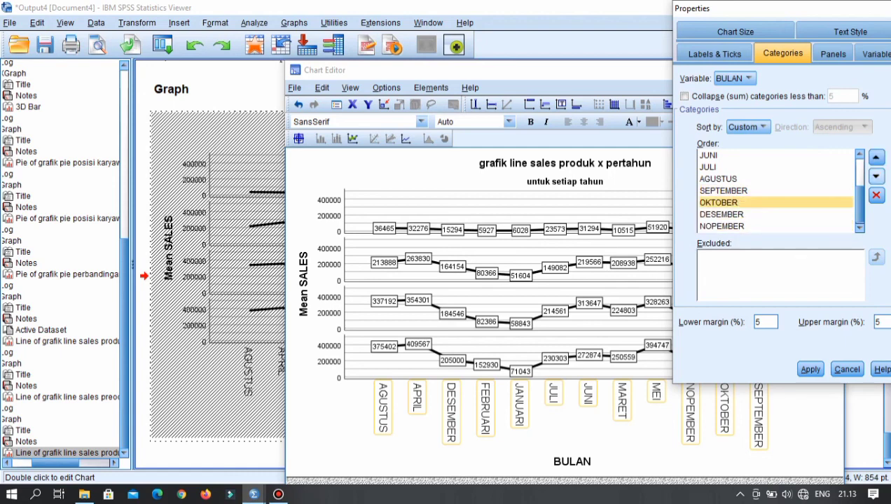
{"action": "left_click", "coordinate": [875, 176]}
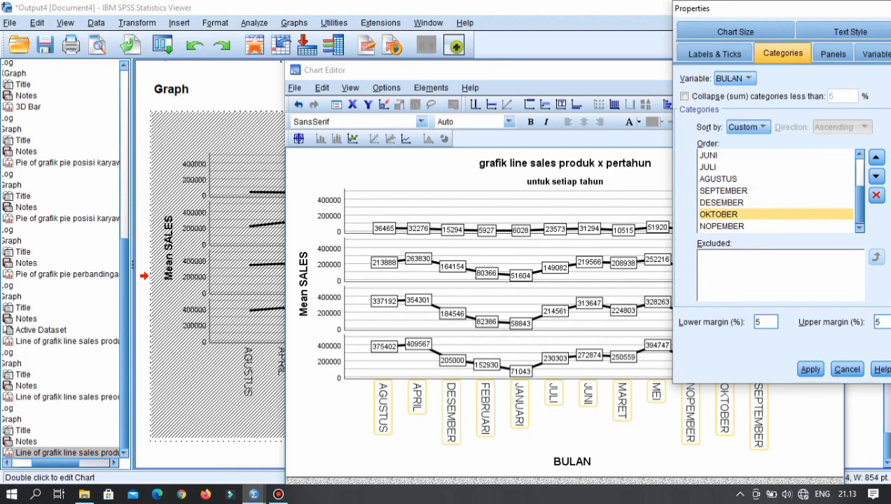
{"action": "left_click", "coordinate": [876, 157]}
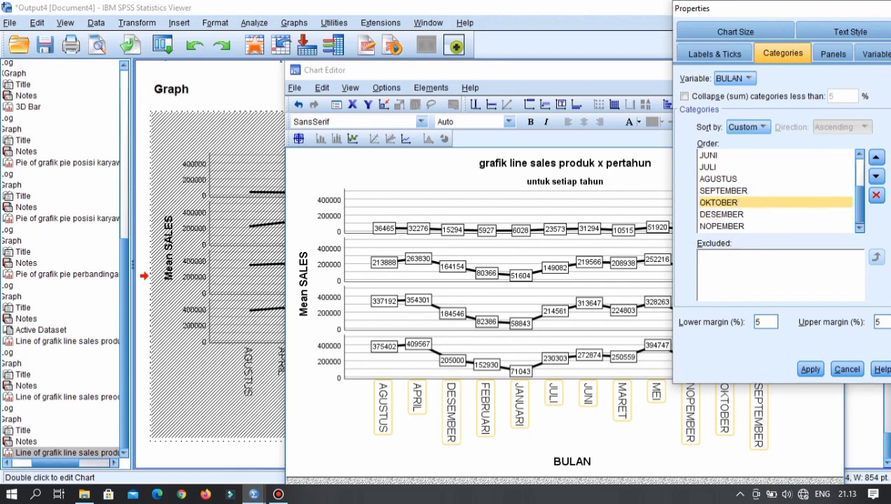
Step: Move NOPEMBER ahead of DESEMBER, apply the new month order to the chart and close its properties
{"action": "left_click", "coordinate": [722, 226]}
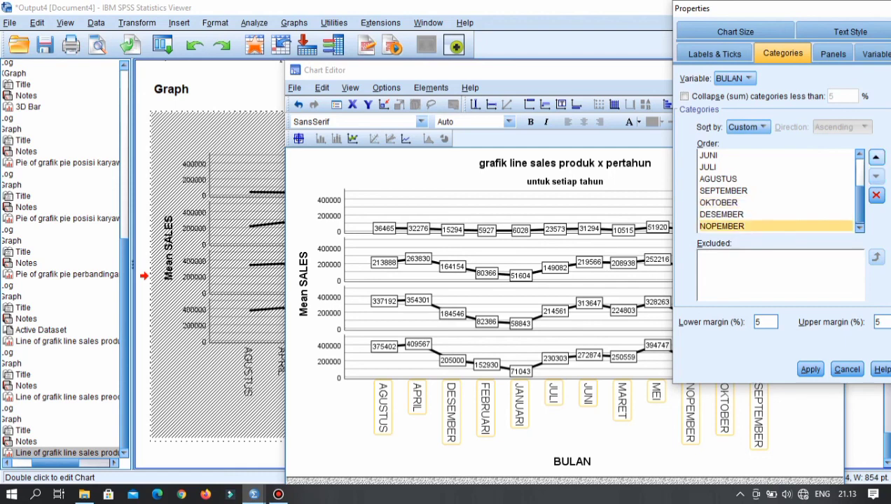
{"action": "left_click", "coordinate": [875, 157]}
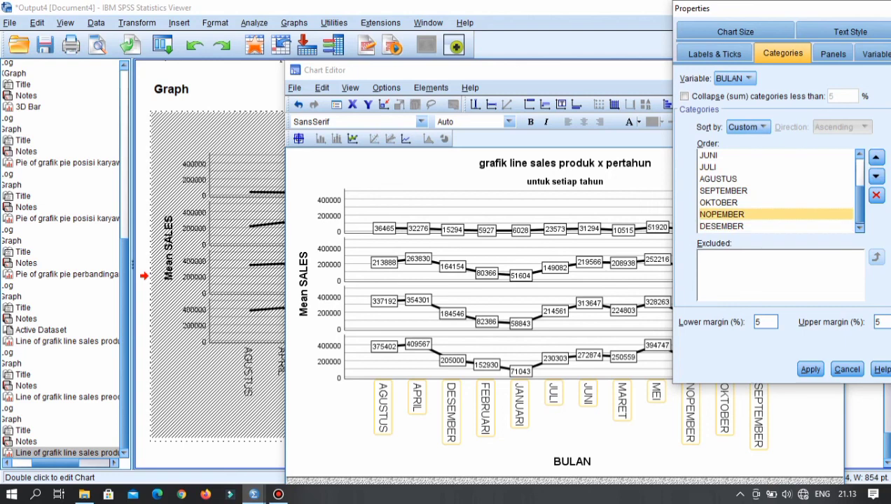
{"action": "left_click", "coordinate": [810, 369]}
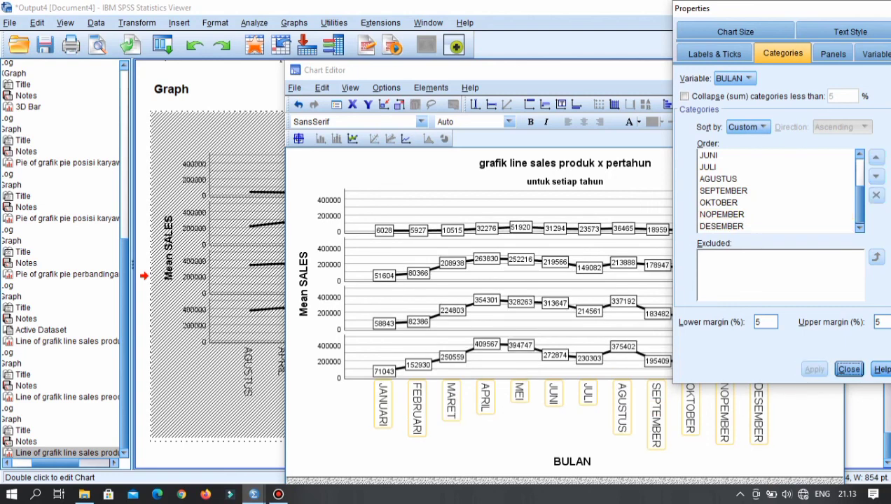
{"action": "left_click", "coordinate": [849, 369]}
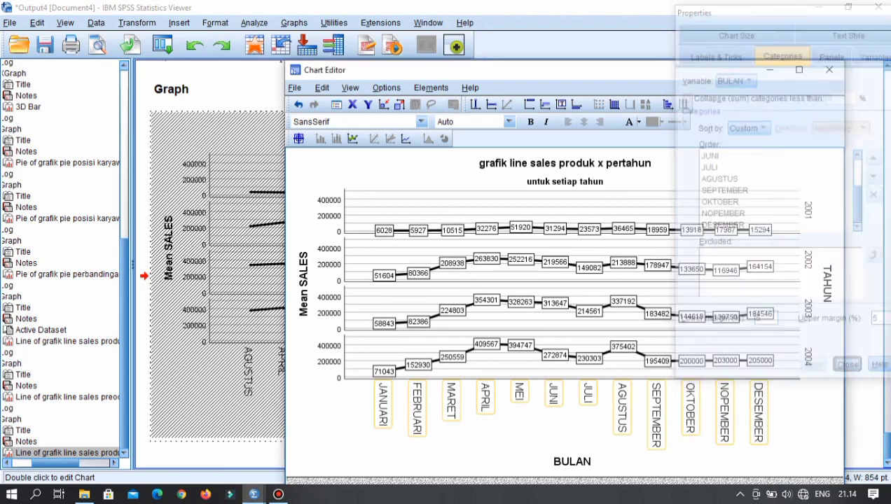